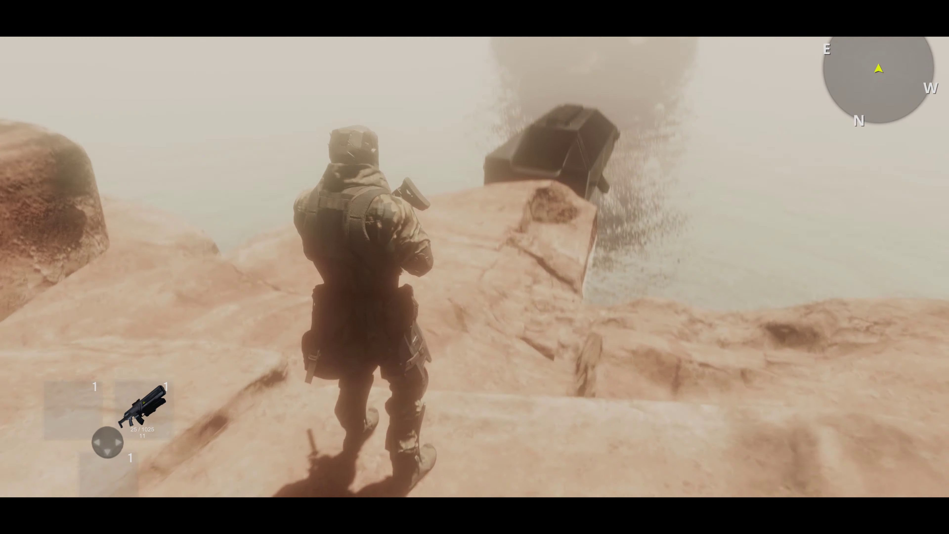
key(w)
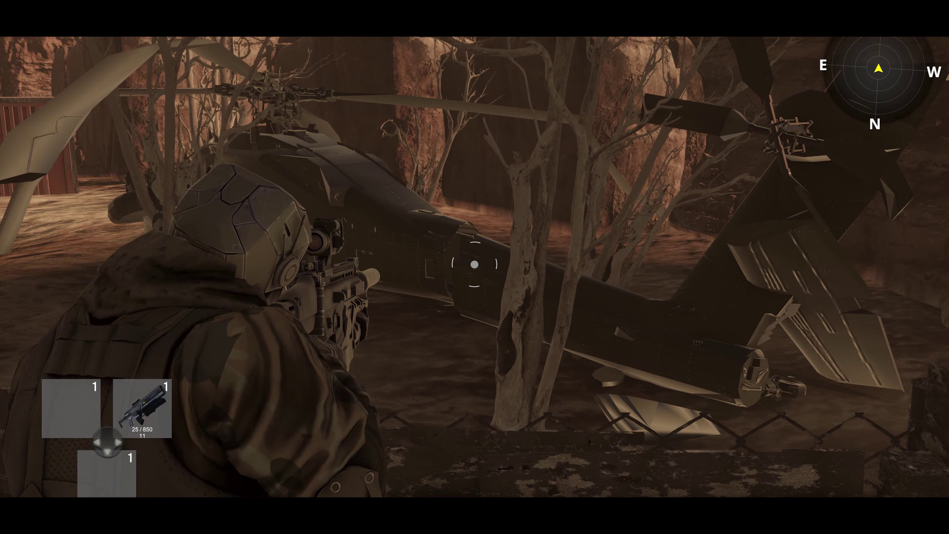
key(Tab)
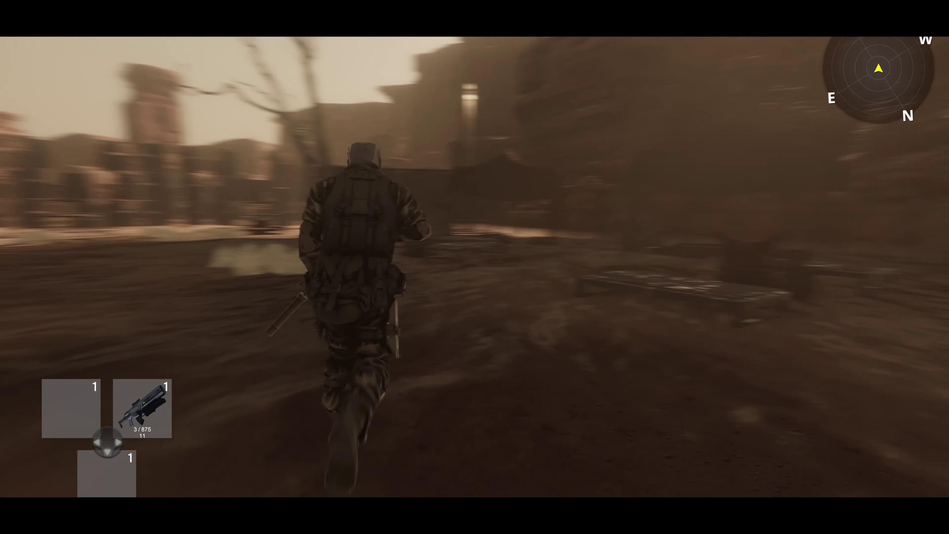
key(w)
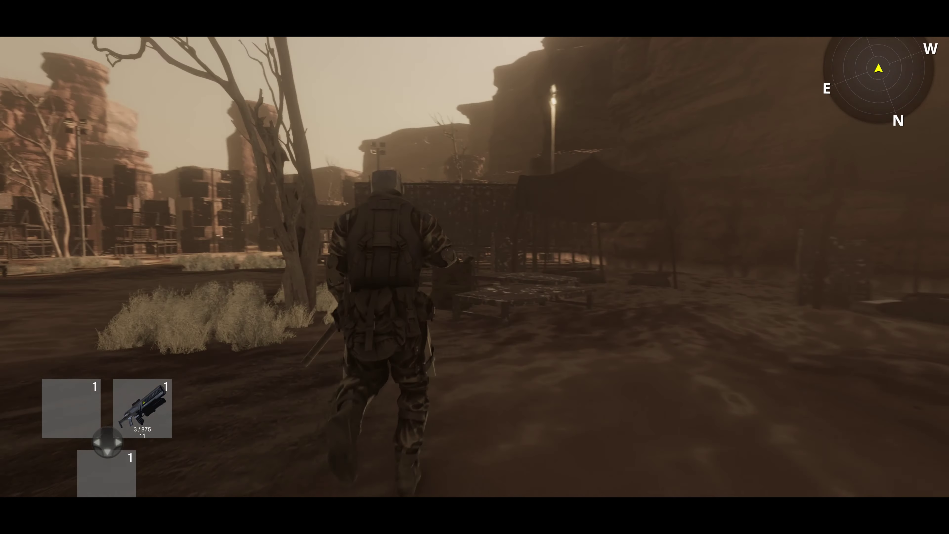
key(w)
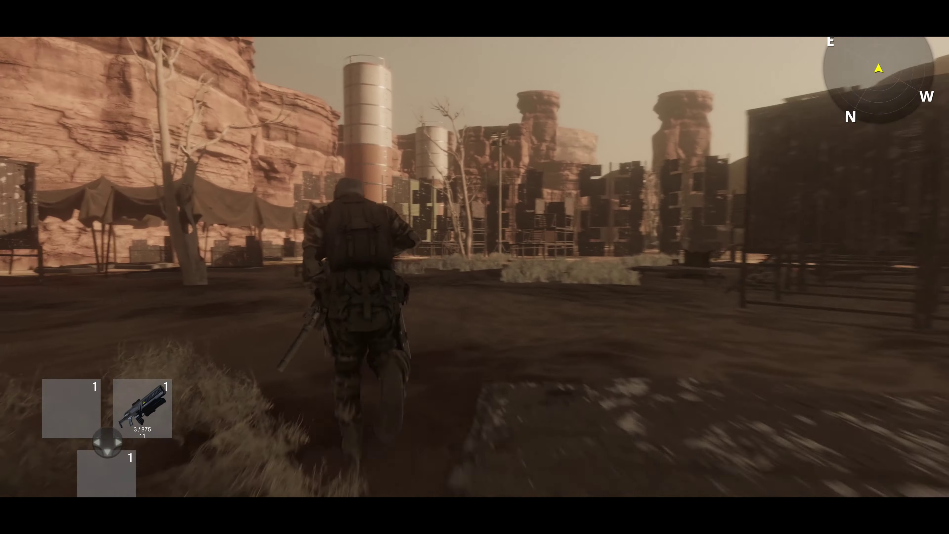
key(w)
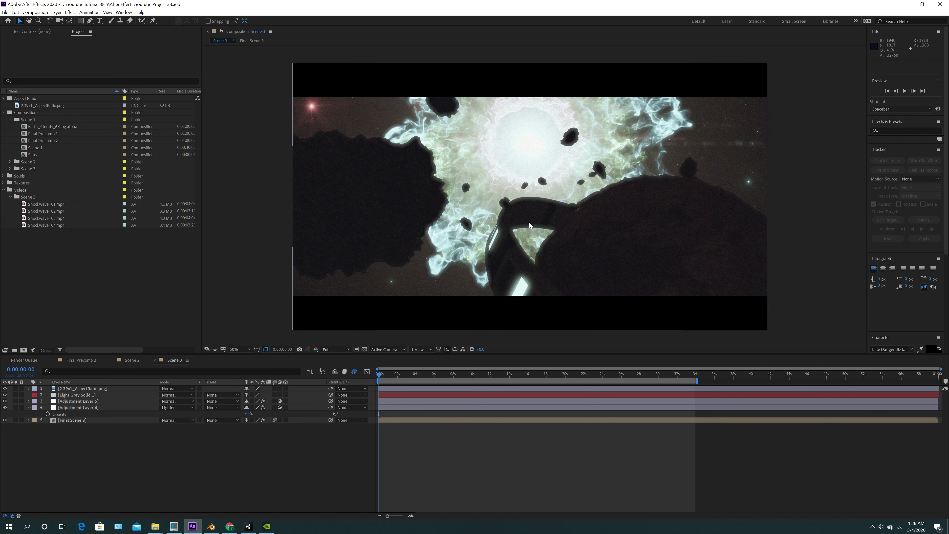
View the Scene 2 composition and the Final Precomp 2 composition in the After Effects project
click(132, 360)
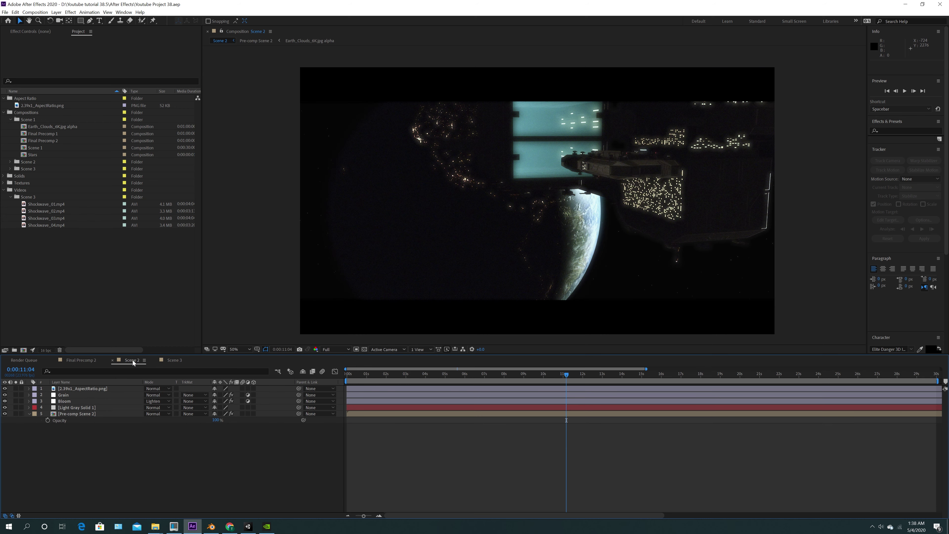
click(88, 362)
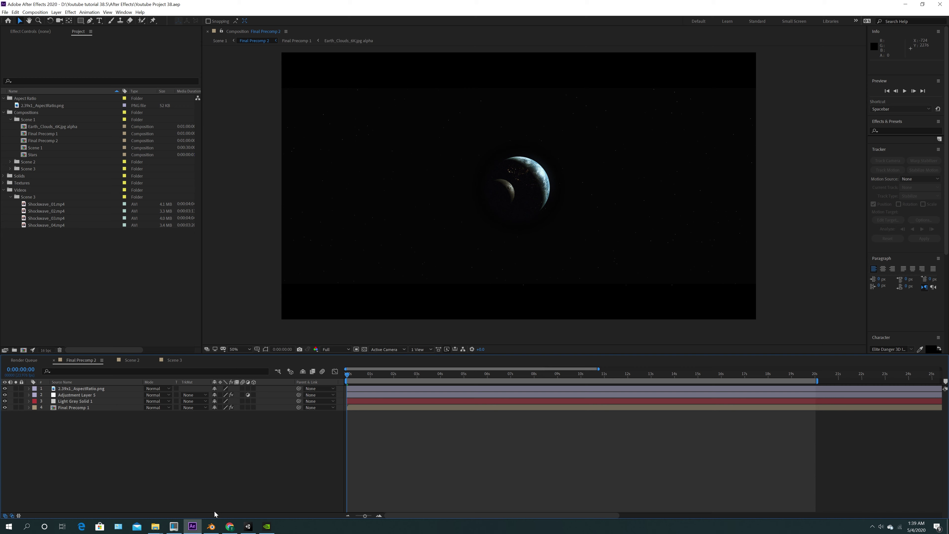
Switch to Blender and inspect the row of untextured and textured spaceship models, selecting the first textured ship for a close look
click(211, 527)
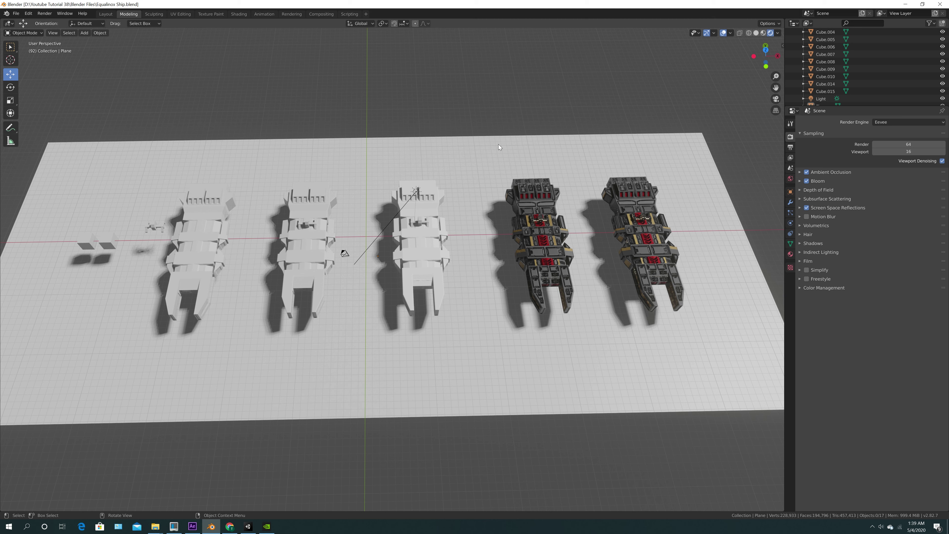
click(554, 265)
scroll(553, 270, up, 3)
shift+middle_drag(554, 270, 314, 247)
scroll(314, 247, up, 2)
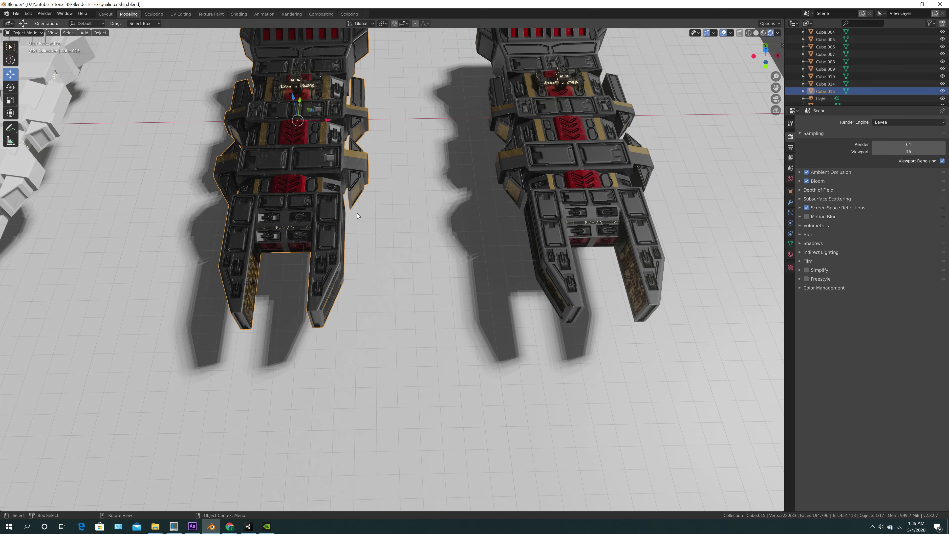
middle_drag(357, 215, 457, 298)
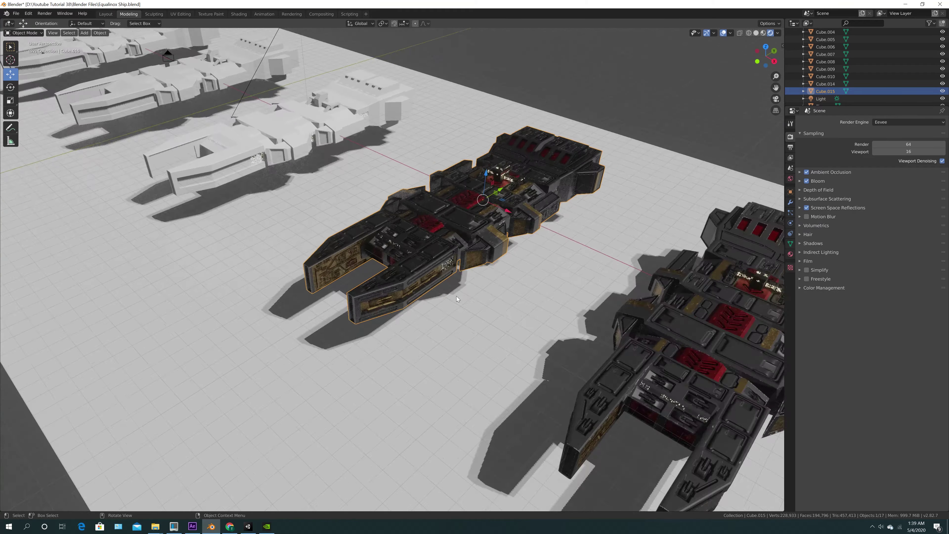
scroll(456, 298, up, 2)
middle_drag(387, 294, 505, 279)
shift+middle_drag(187, 347, 324, 289)
scroll(324, 290, down, 5)
shift+middle_drag(164, 289, 422, 296)
shift+middle_drag(291, 293, 445, 292)
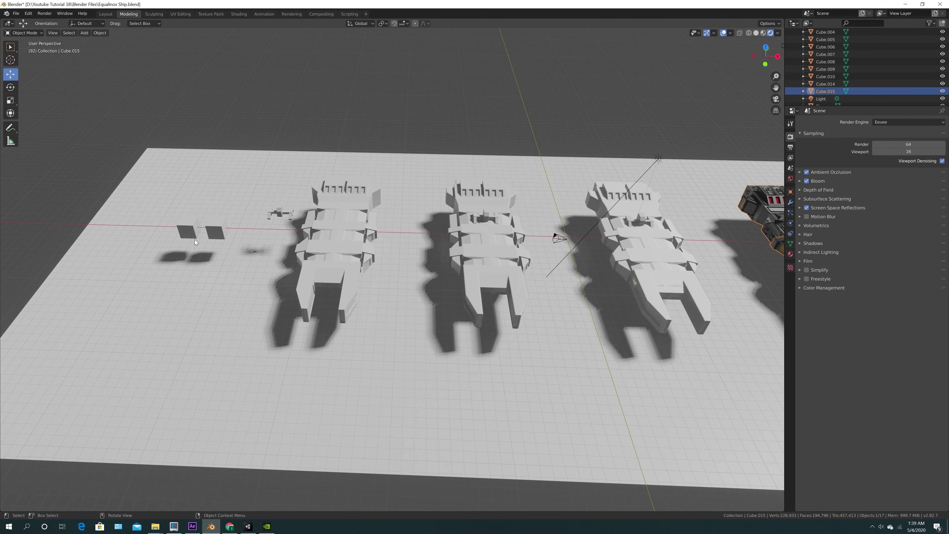
shift+middle_drag(534, 277, 231, 275)
scroll(390, 274, down, 3)
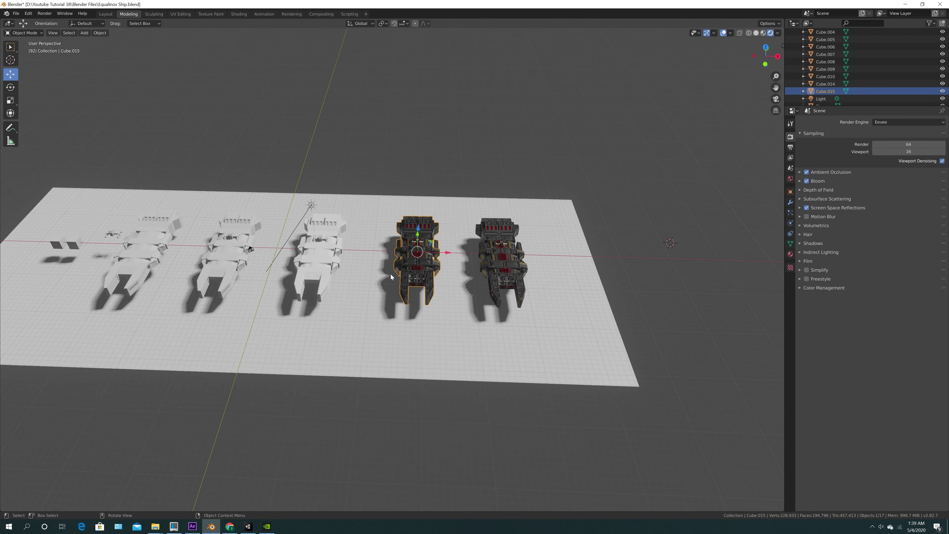
middle_drag(391, 273, 479, 272)
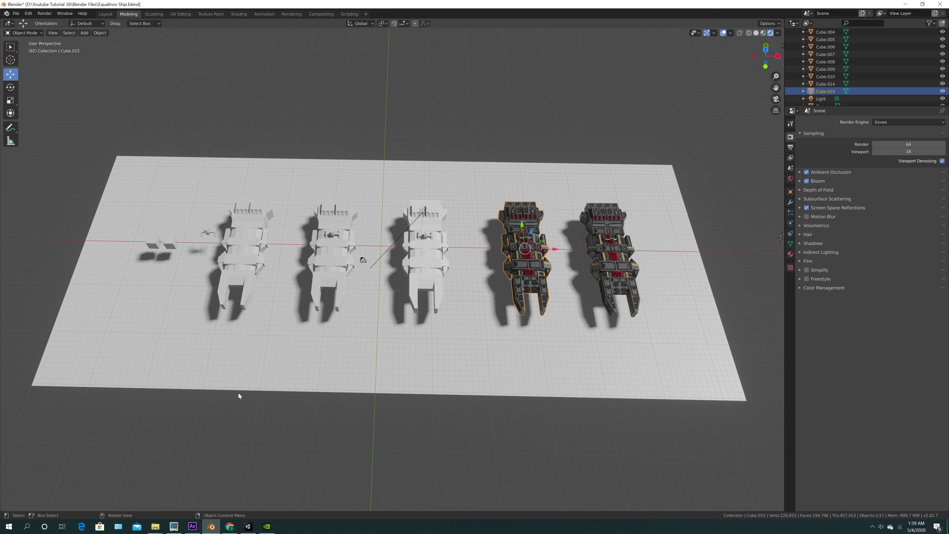
View the Warship Freedom model page on CGTrader in Chrome and compare it with Scene 2 in After Effects
click(229, 527)
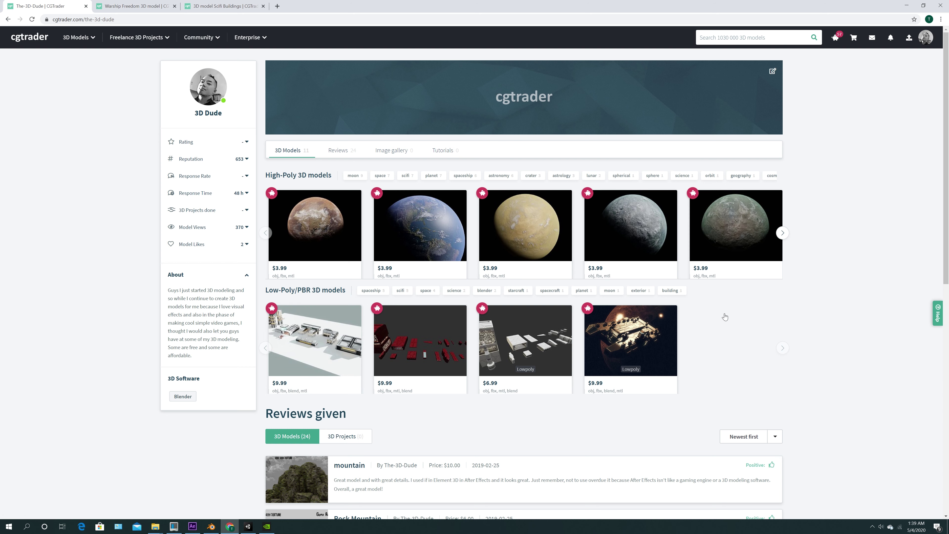
click(123, 6)
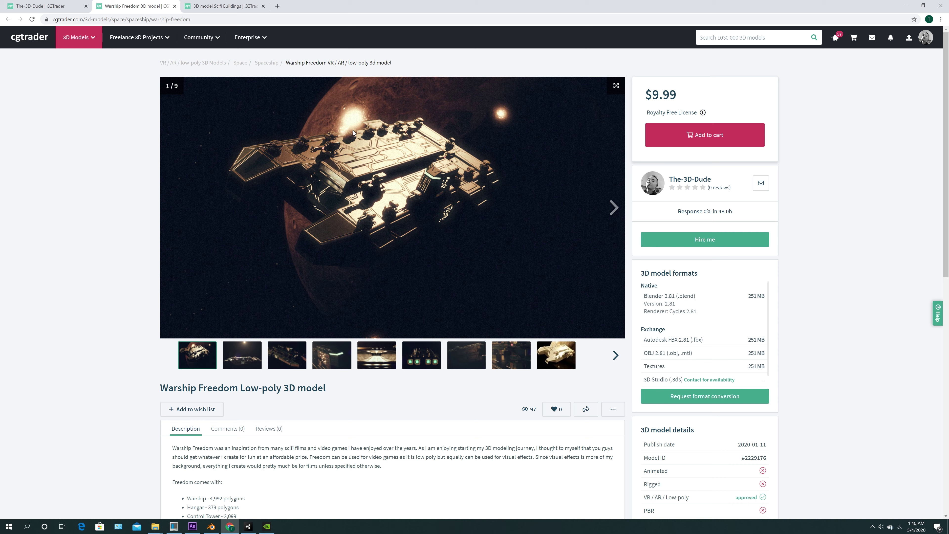
click(193, 526)
click(132, 360)
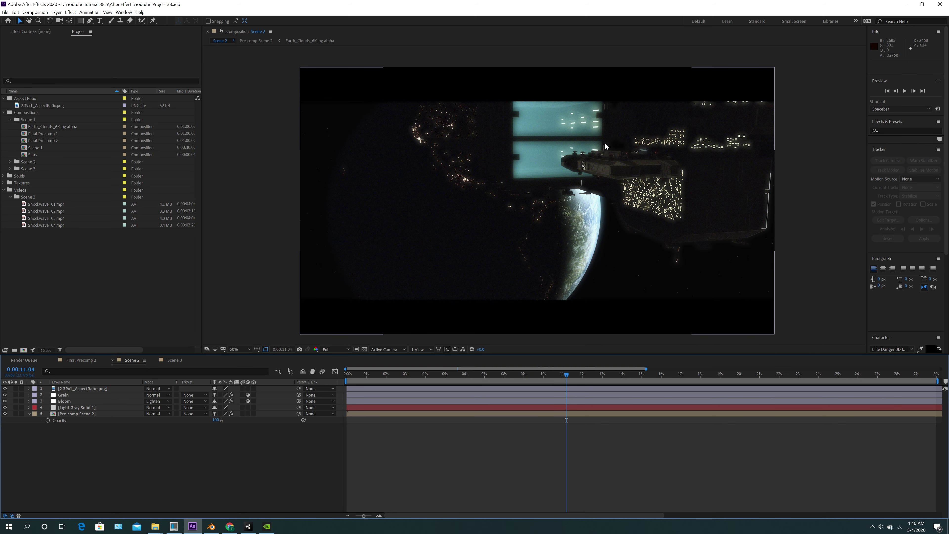
Return to Chrome and browse the preview images on the Scifi Buildings model page
click(230, 525)
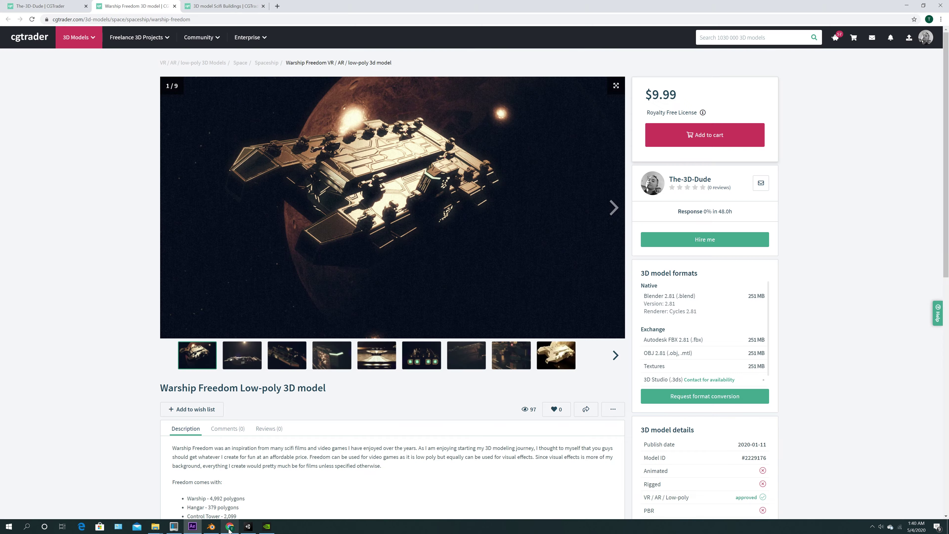
click(224, 6)
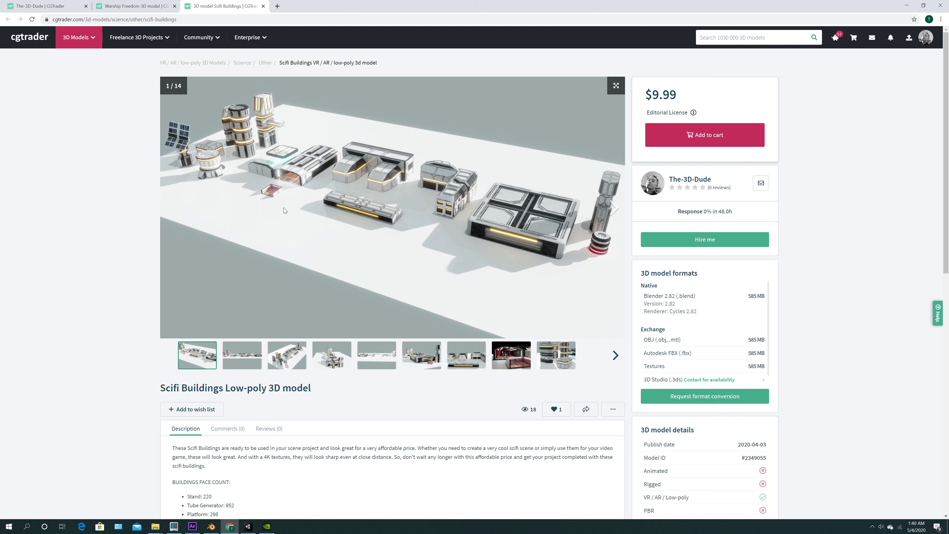
click(615, 357)
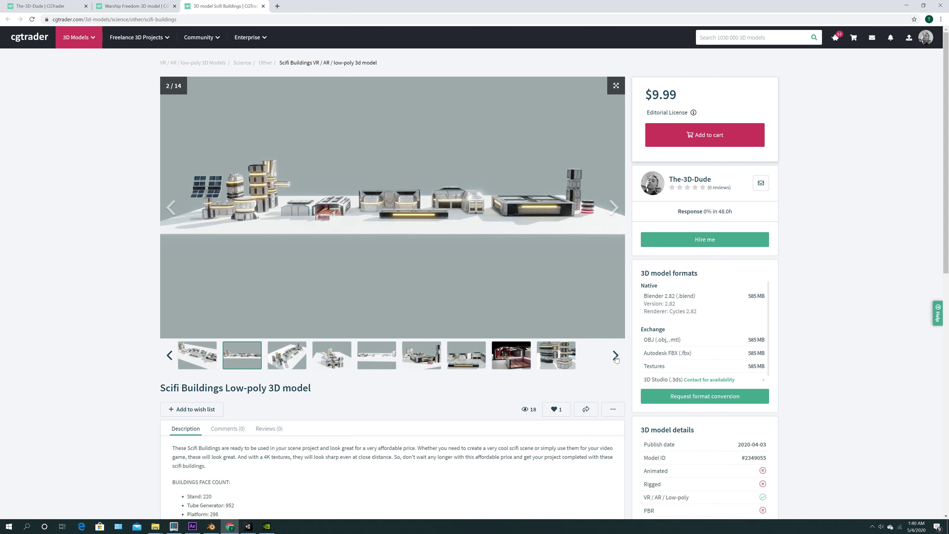
click(615, 357)
click(615, 357)
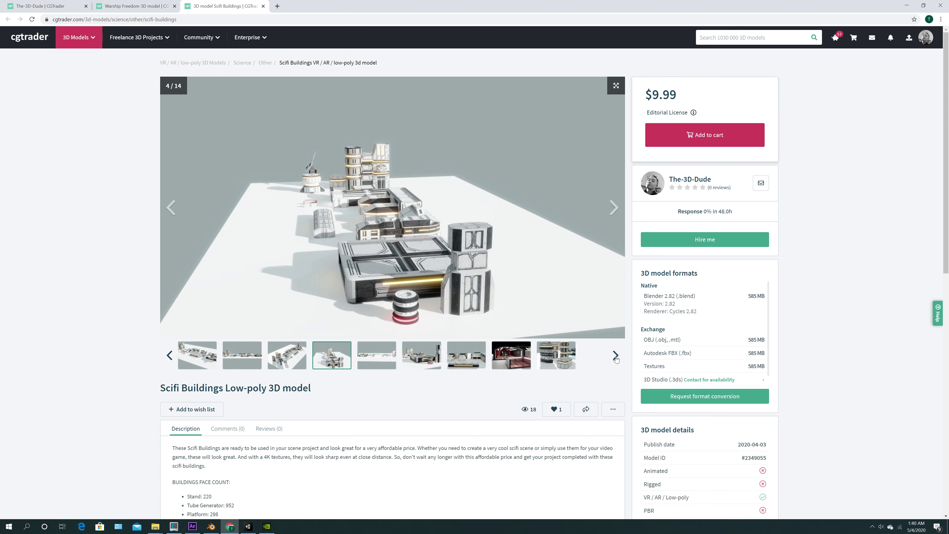
click(28, 9)
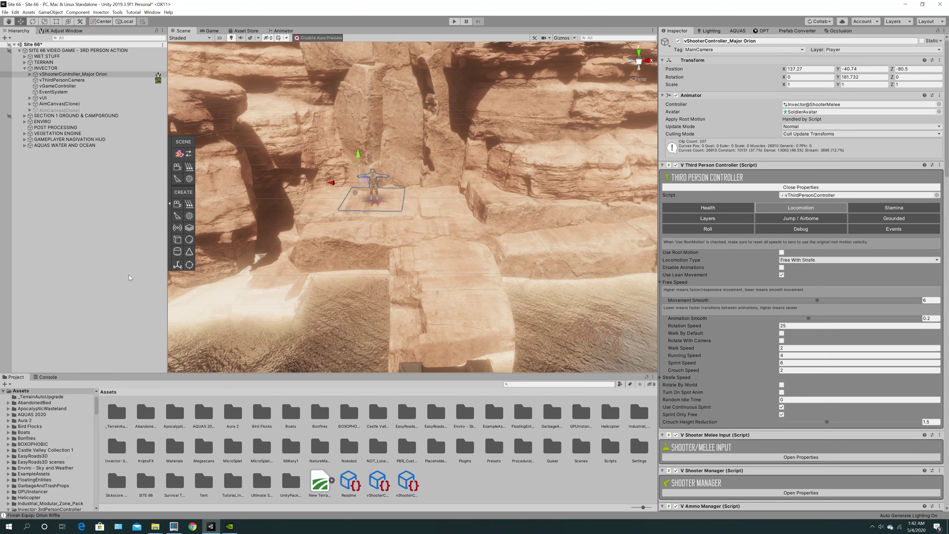
Collapse the INVECTOR group under the SITE 66 VIDEO GAME - 3RD PERSON ACTION object in the Unity scene hierarchy
middle_drag(457, 259, 461, 279)
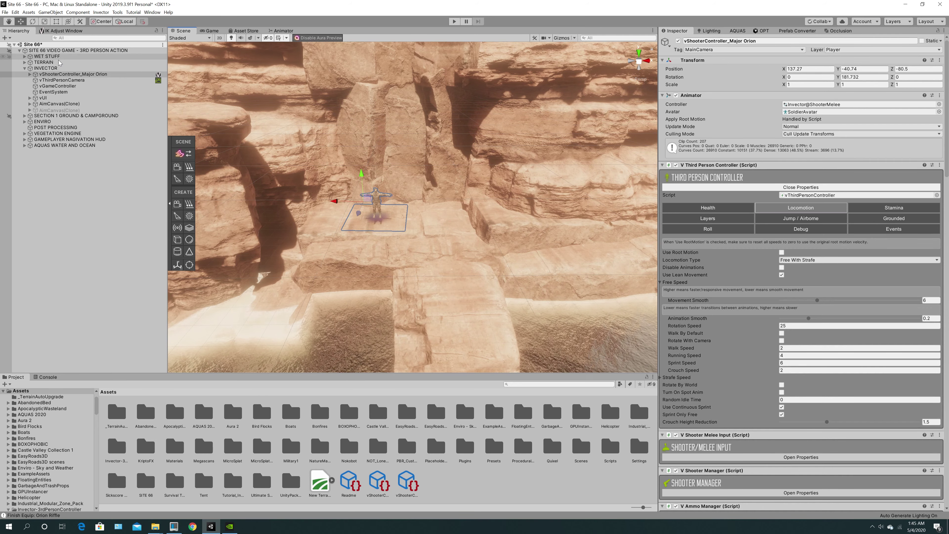
click(19, 50)
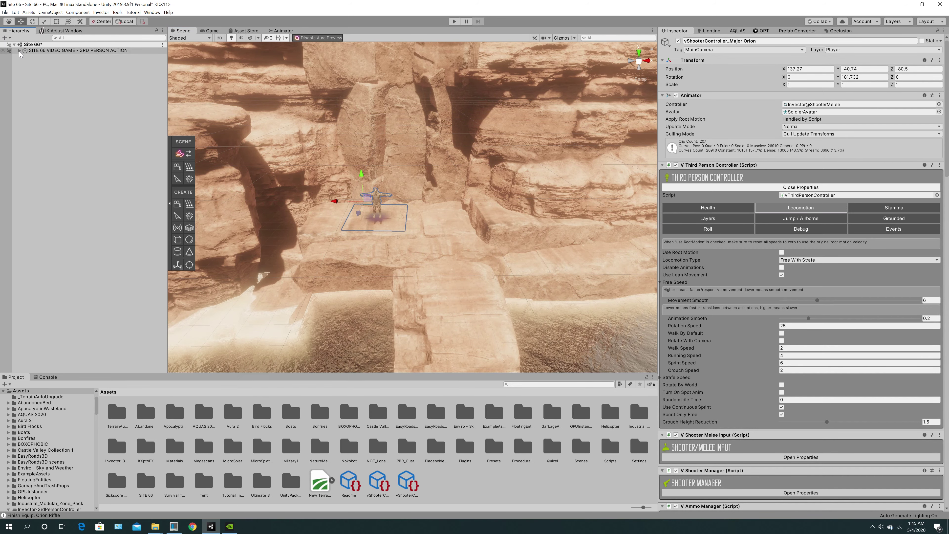
click(19, 50)
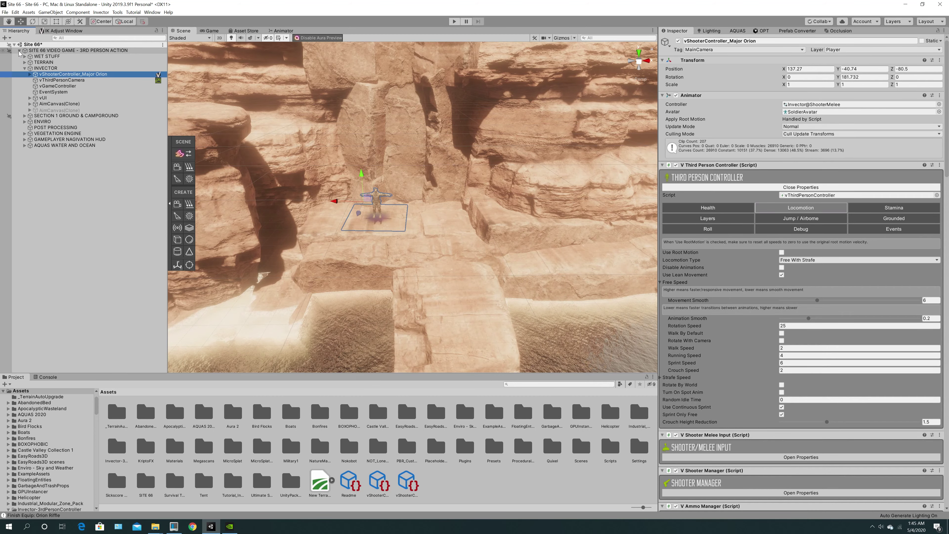
click(24, 68)
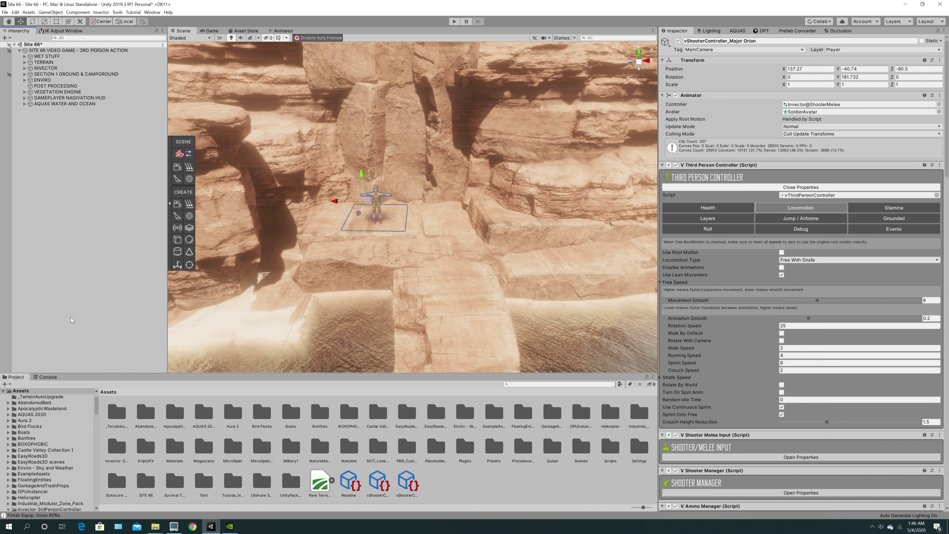
Look through the project's asset folders, including Melee Combat, Shooter, Weapons, SITE 66 and Nokobot
scroll(34, 441, down, 10)
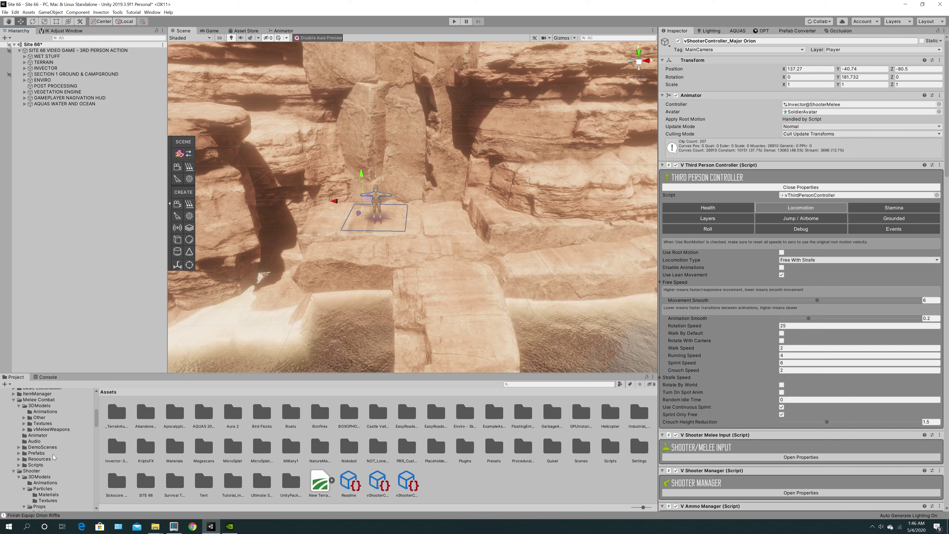
scroll(54, 451, down, 20)
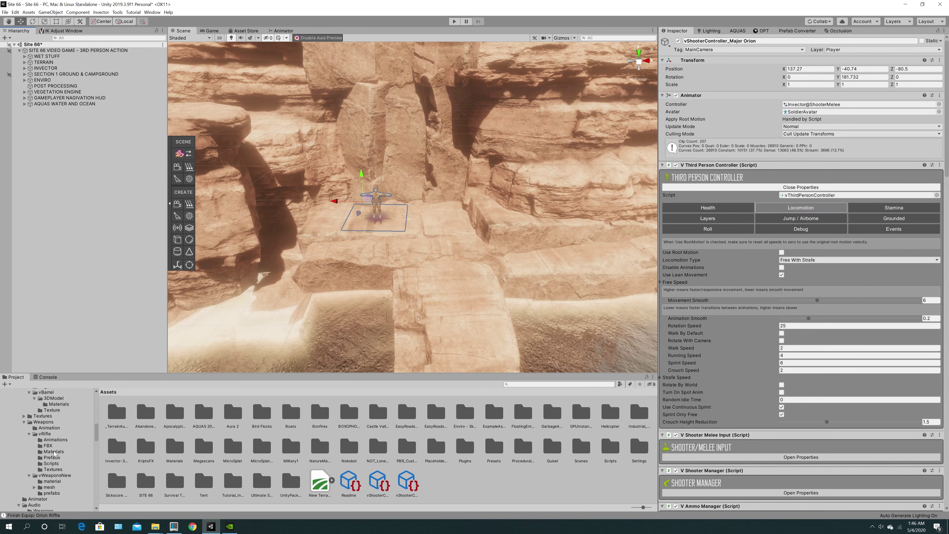
scroll(54, 453, down, 5)
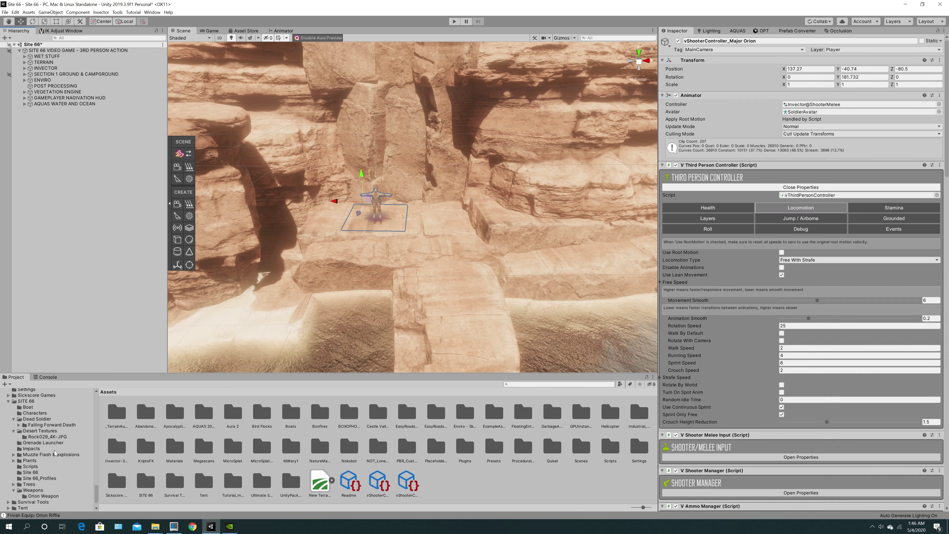
scroll(54, 453, up, 15)
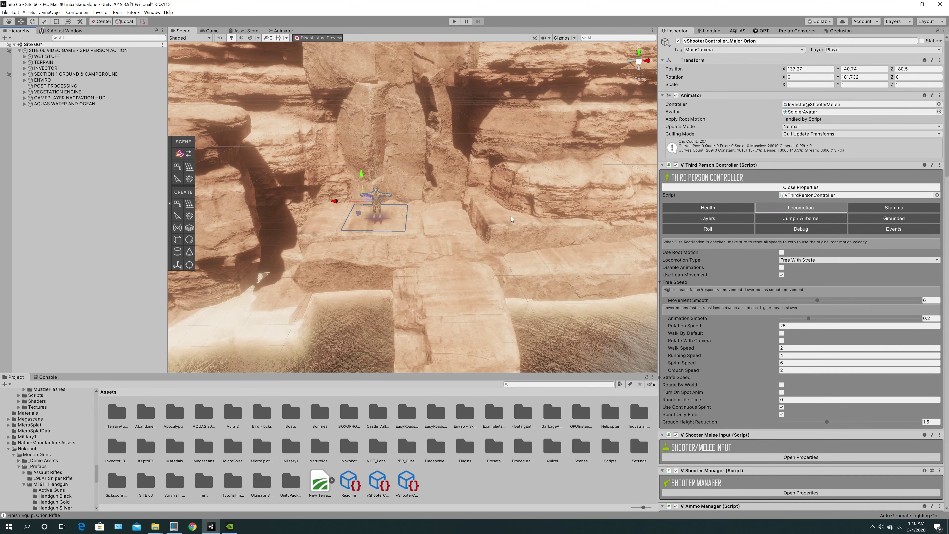
Run the game in the editor and test walking and turning the soldier character around the rocky ledge
click(454, 21)
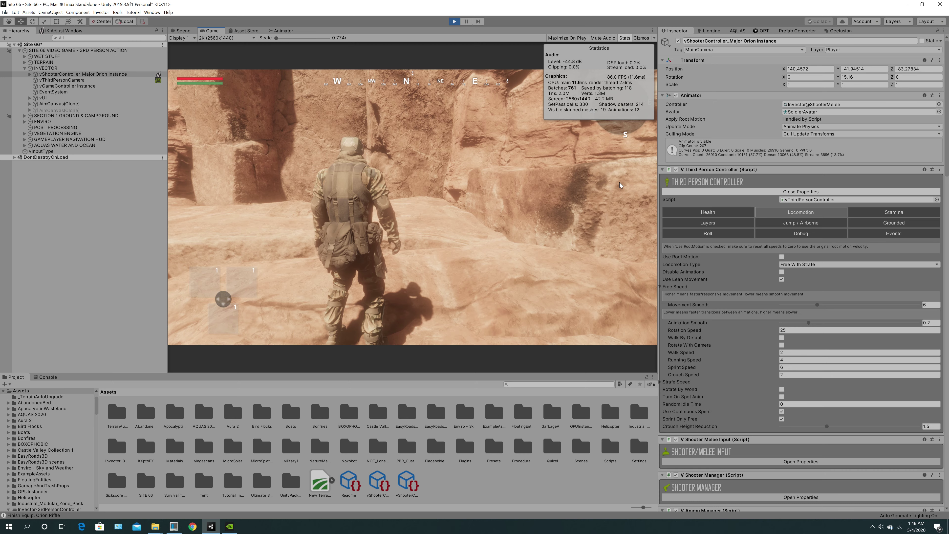
key(a)
key(s)
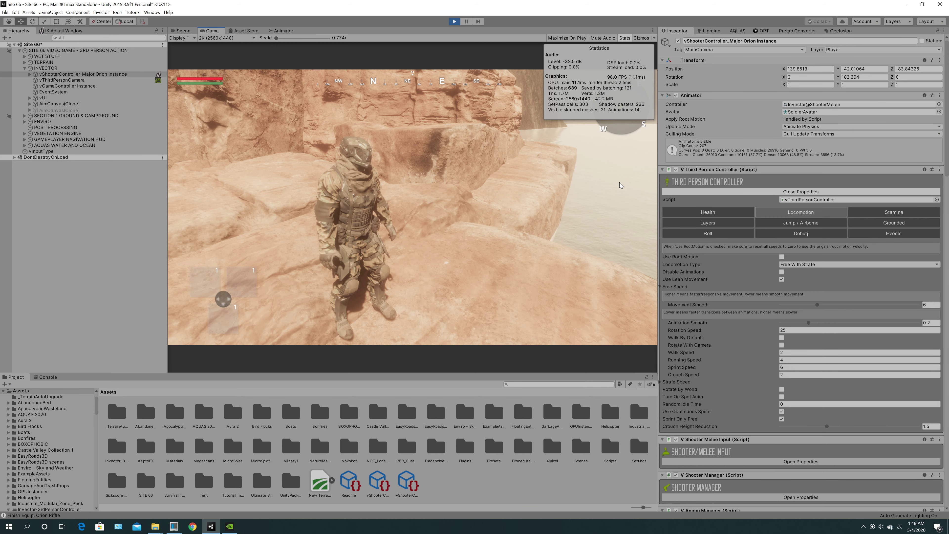
key(d)
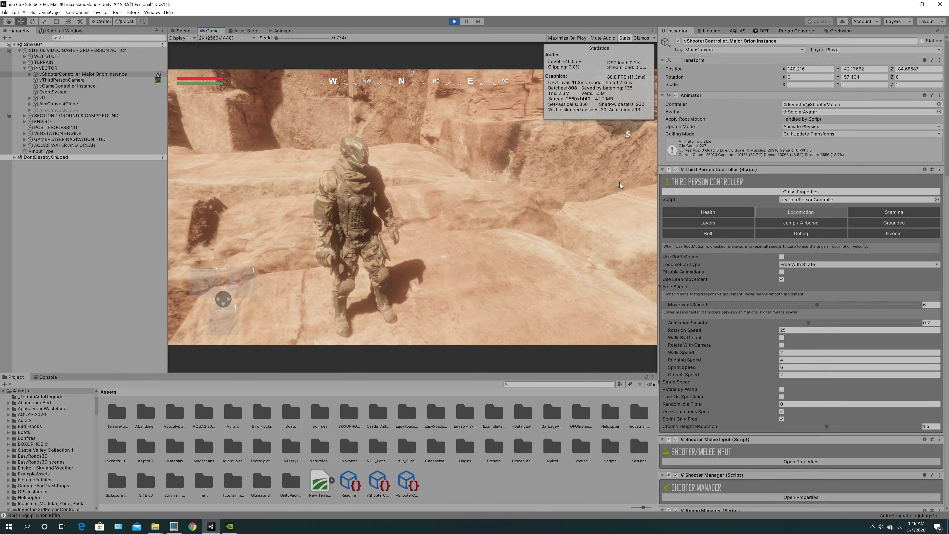
key(w)
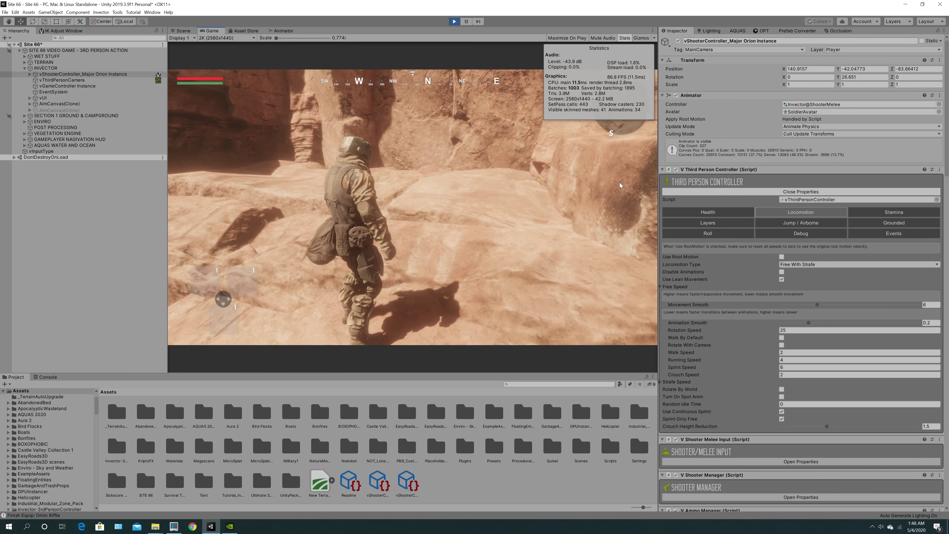
key(w)
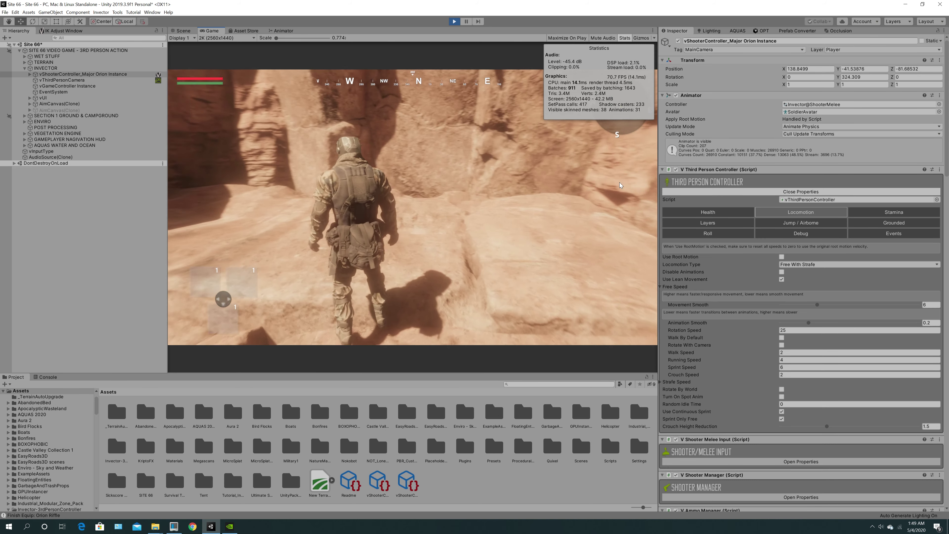
key(s)
key(w)
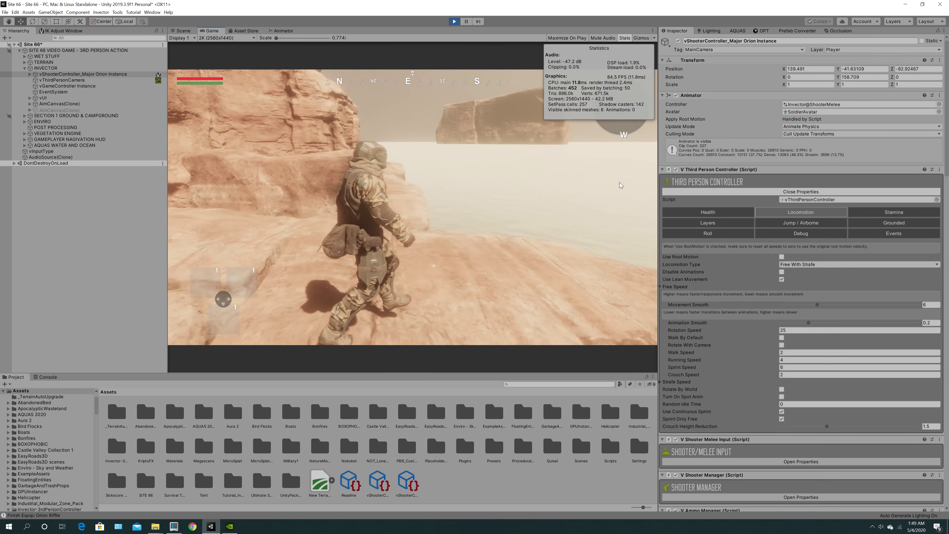
Walk the soldier around the rocky cave entrance and turn him to face the camera
key(w)
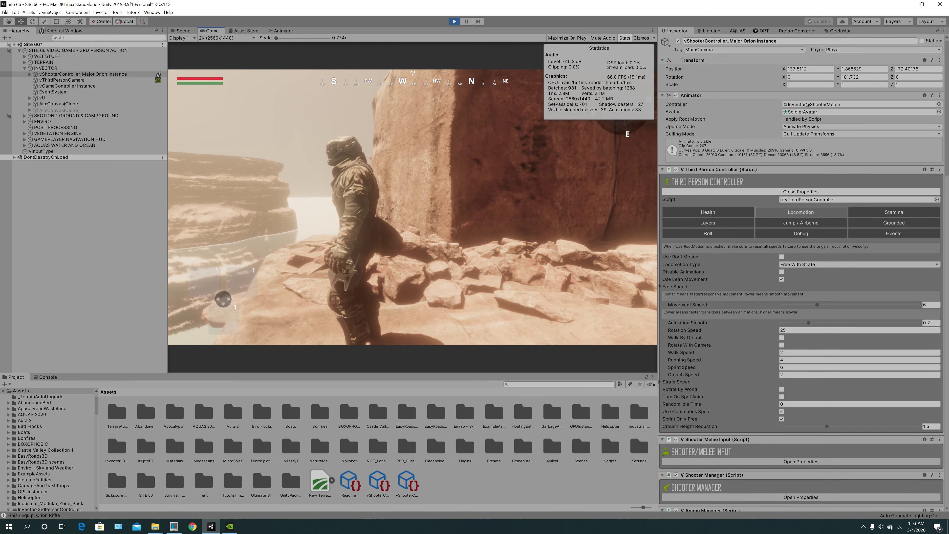
key(w)
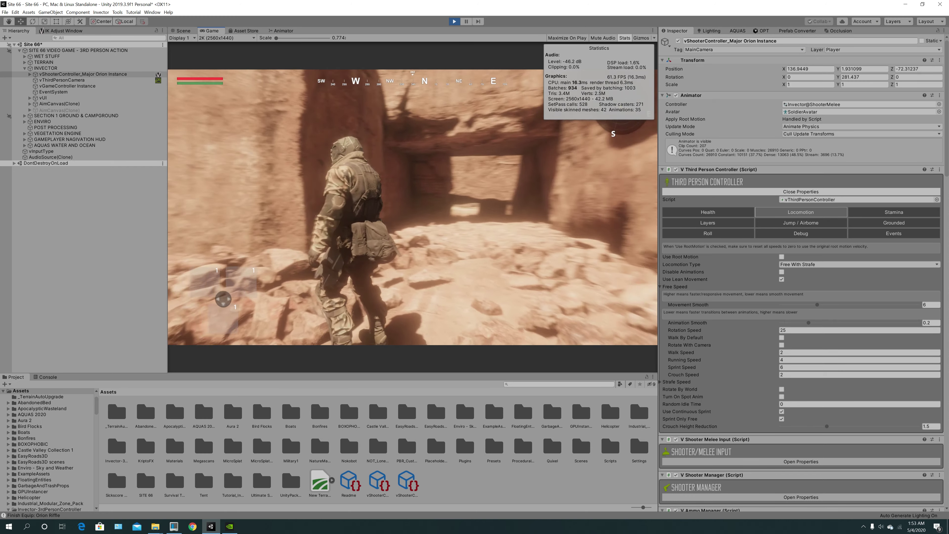
key(w)
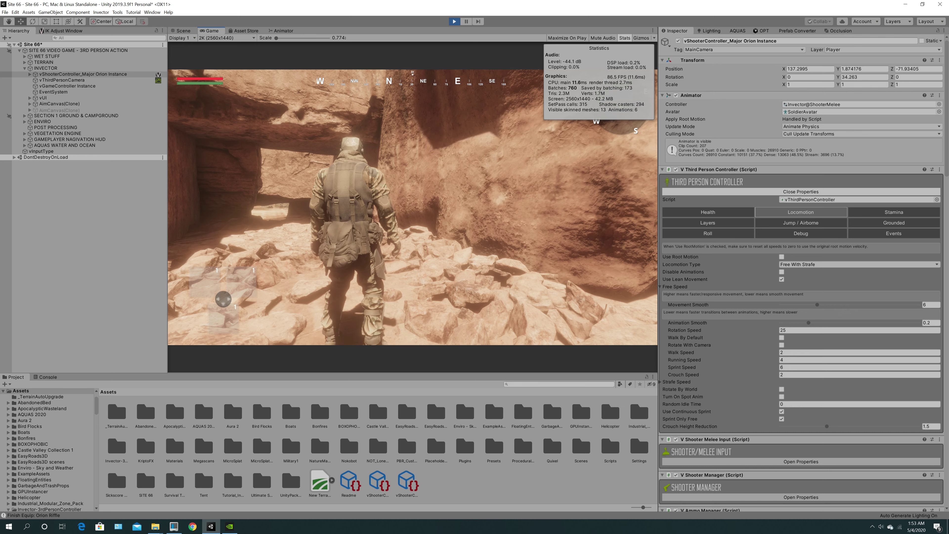
key(s)
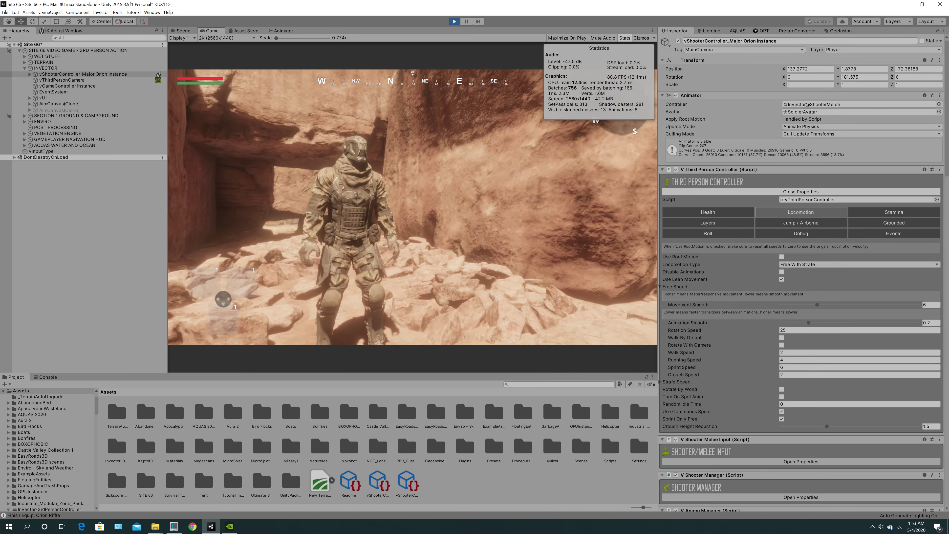
Run the soldier through the dark rock tunnel and out toward the desert camp
key(w)
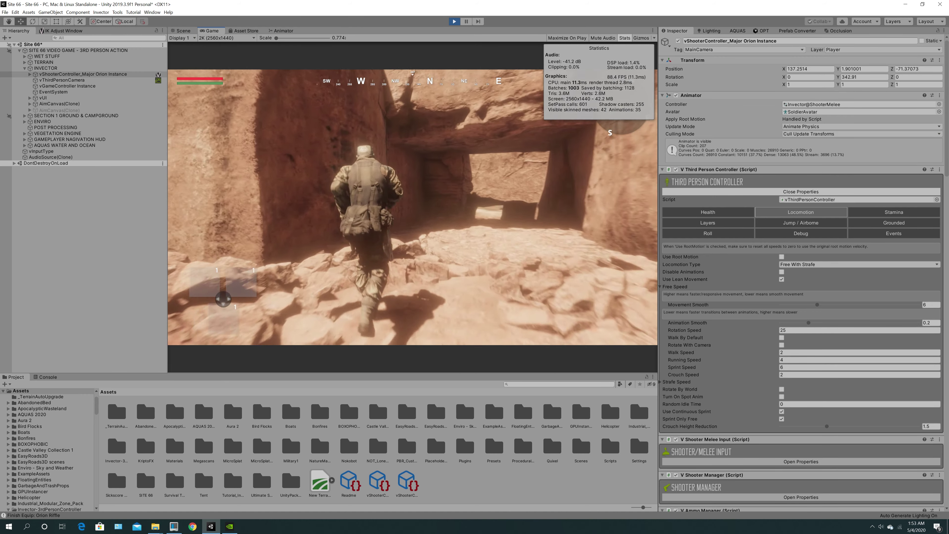
key(w)
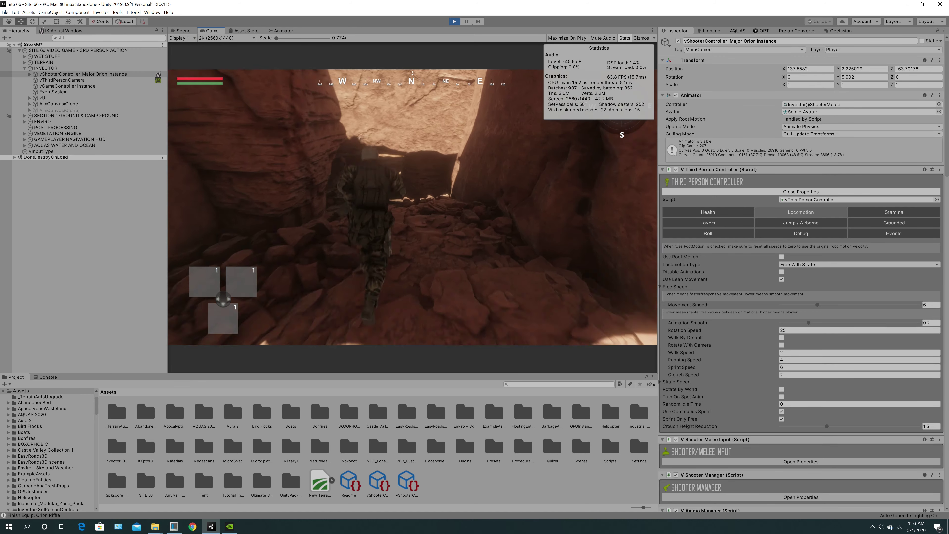
key(w)
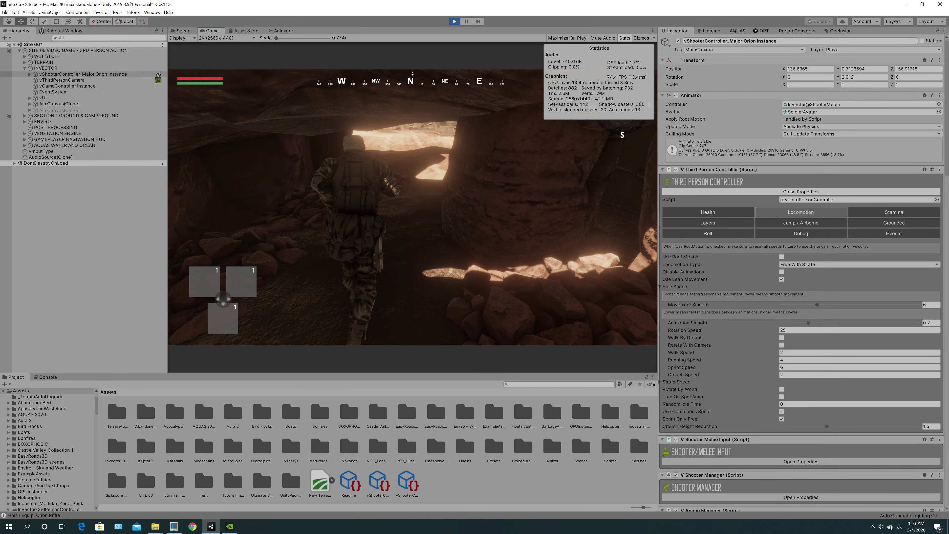
key(w)
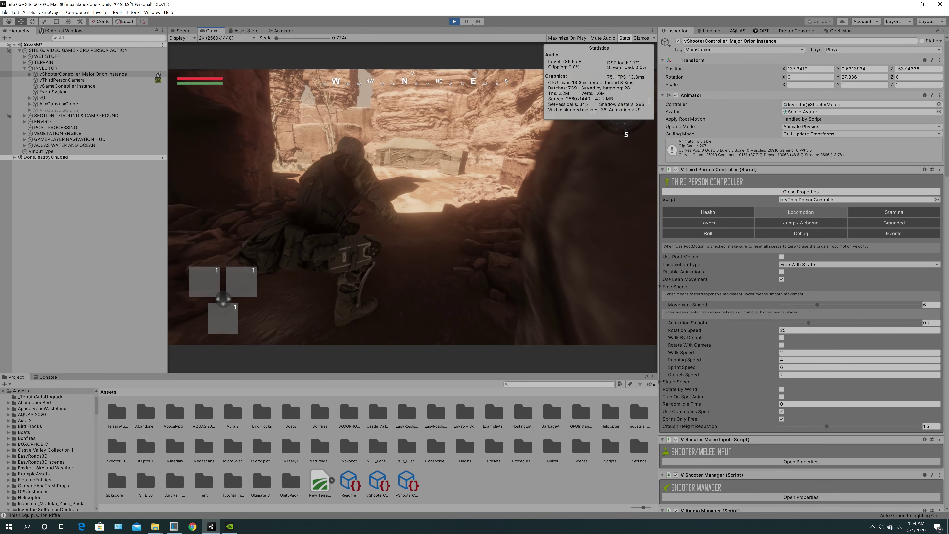
key(w)
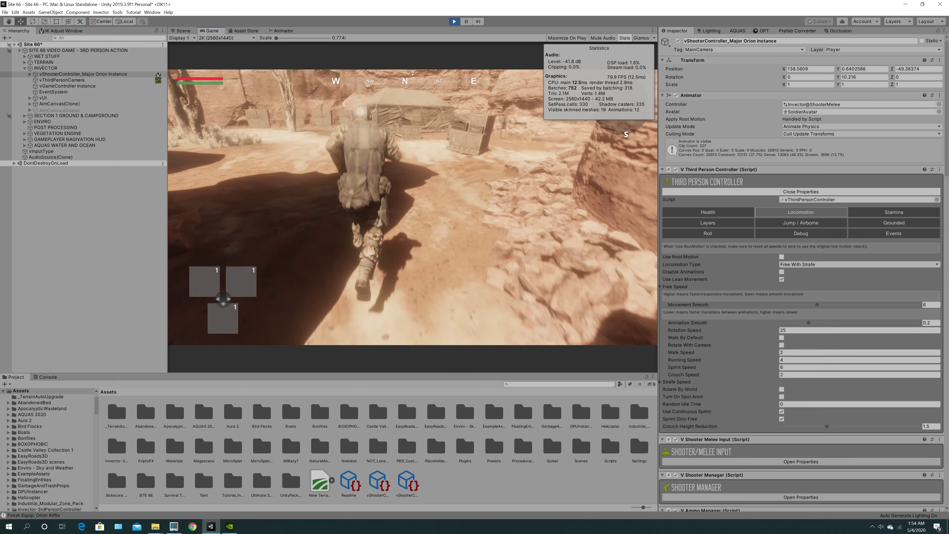
Turn the soldier back into the tunnel, test crouching in the shadows, and run out to the camp
key(w)
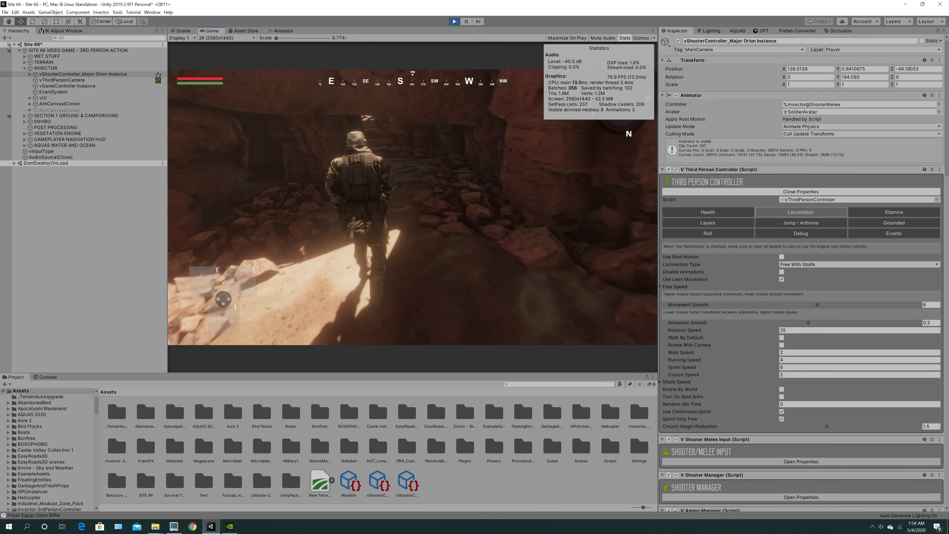
key(s)
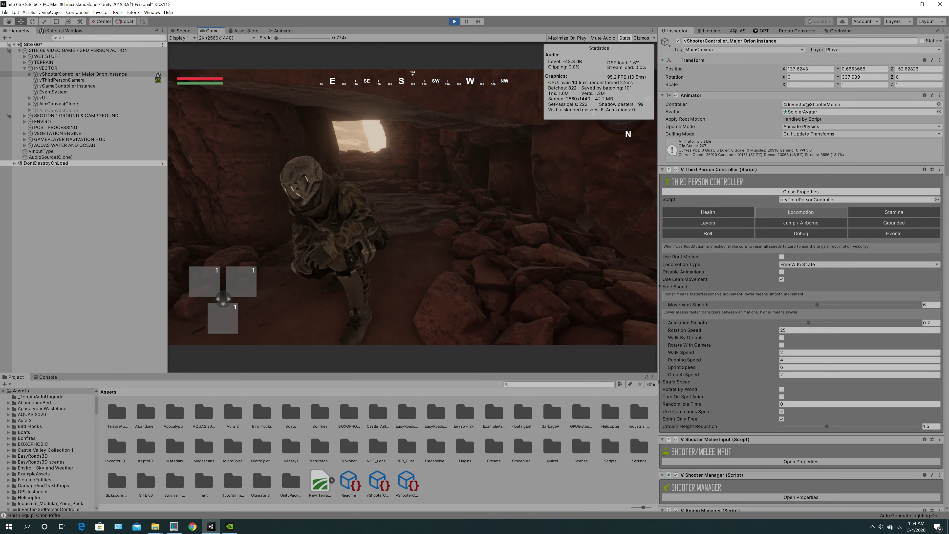
key(a)
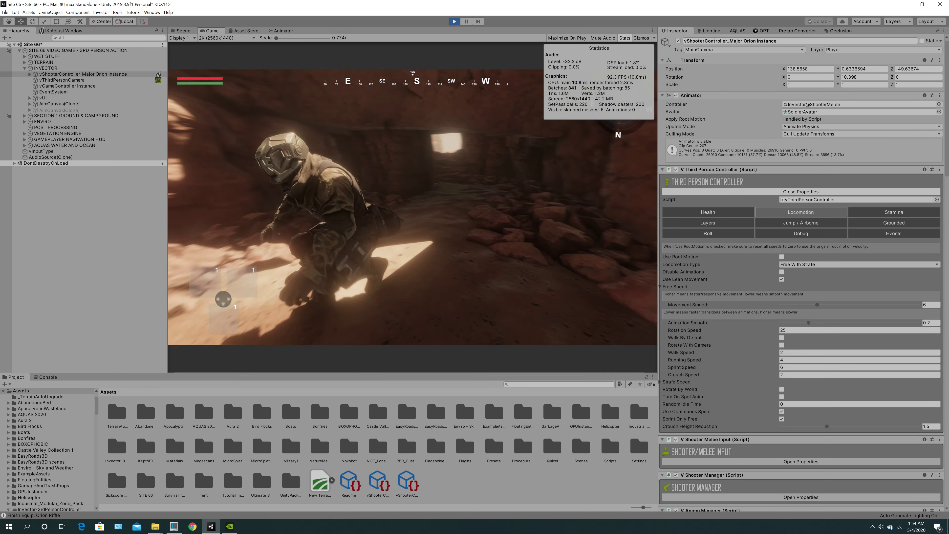
key(w)
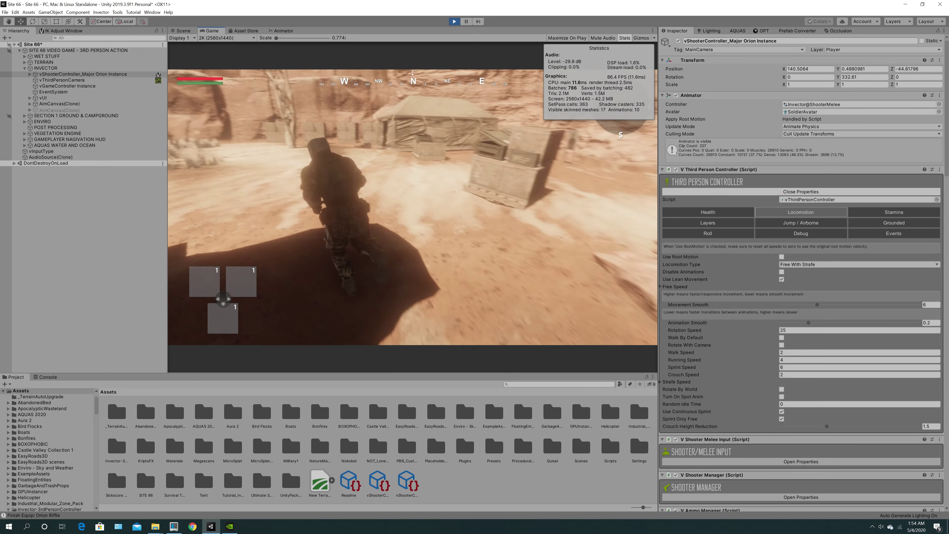
Move and turn the soldier around the clearing with the bare trees and supply crates
key(w)
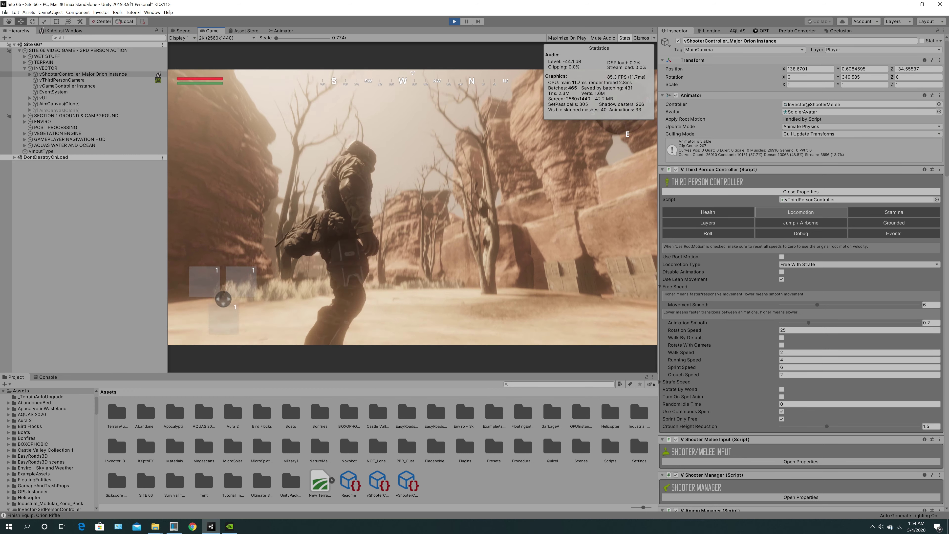
key(a)
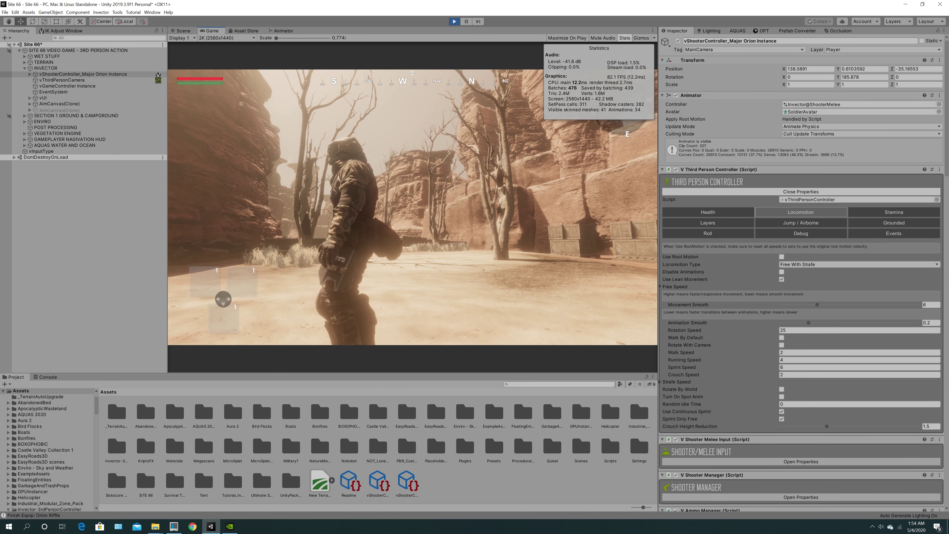
key(w)
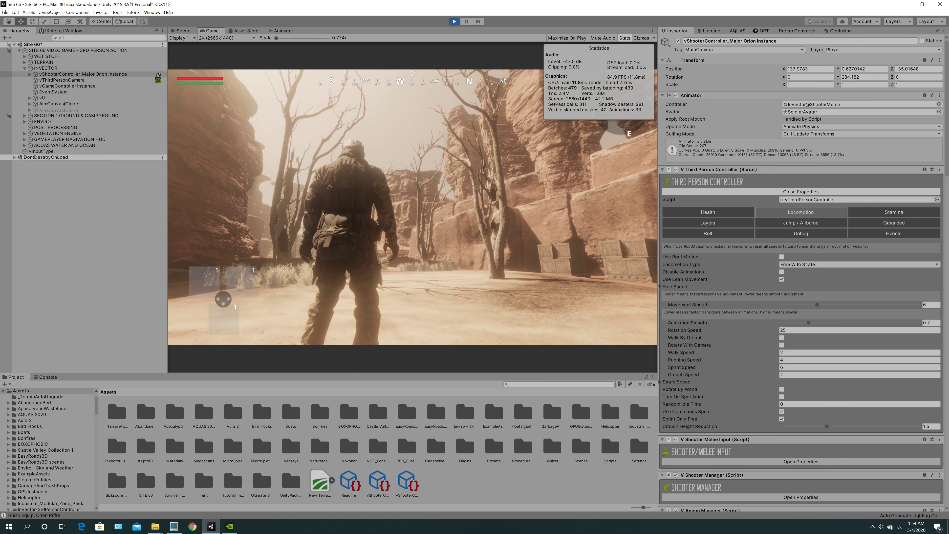
key(d)
key(w)
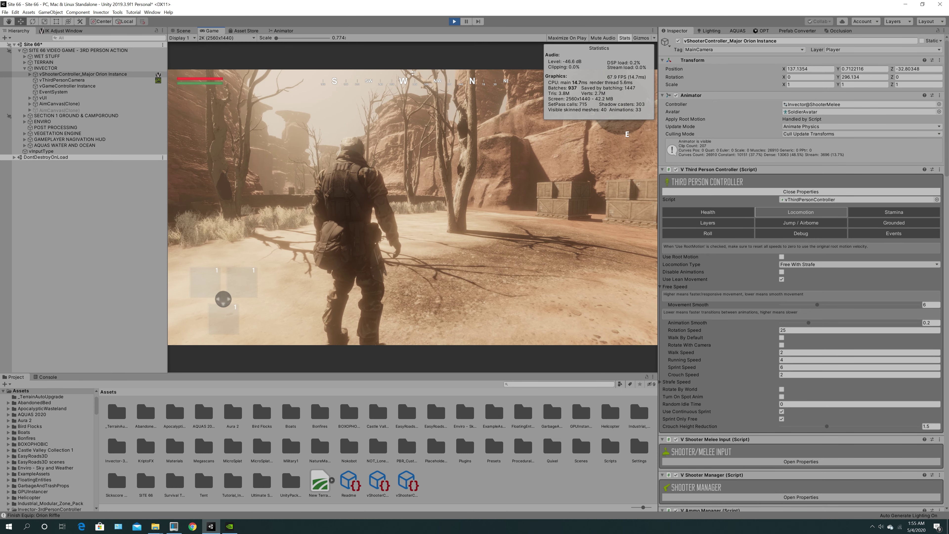
key(a)
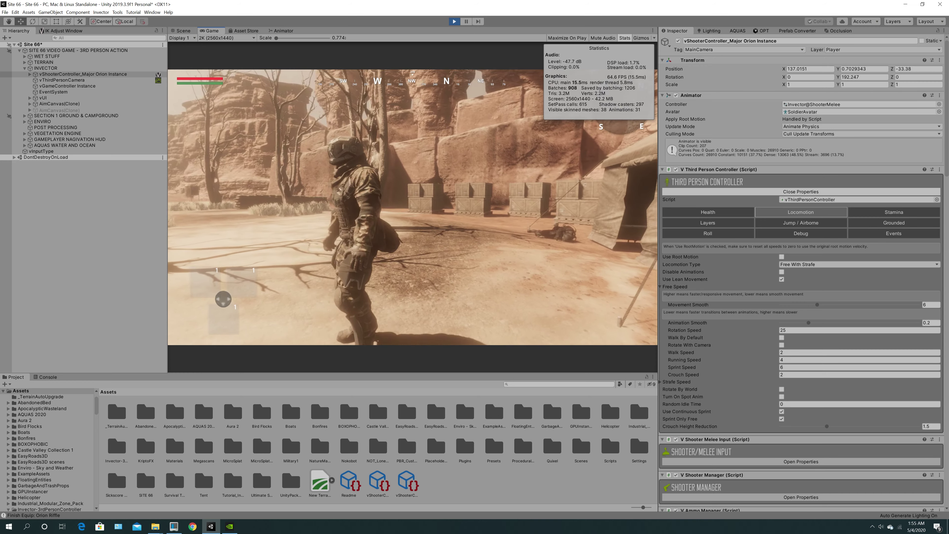
Run the soldier into the military tent to inspect its interior, and come back out to the trees
key(w)
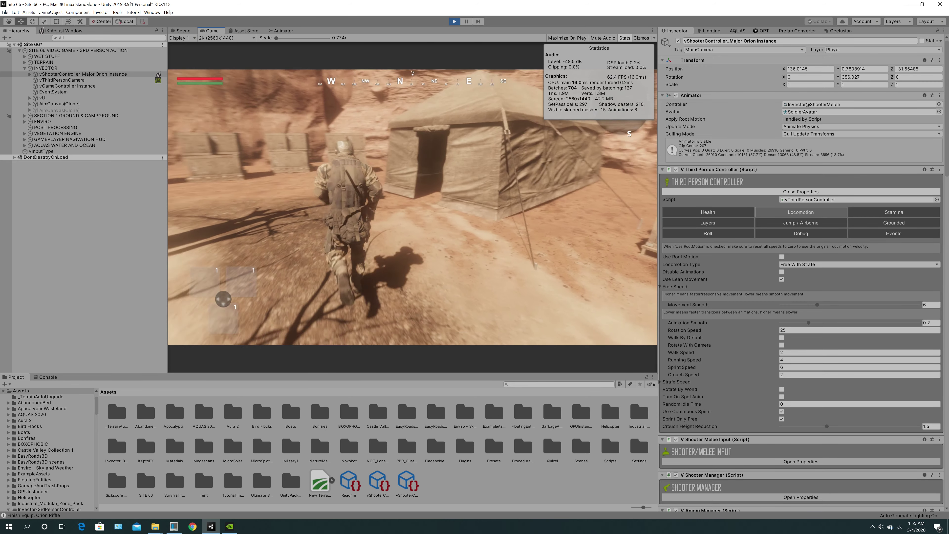
key(w)
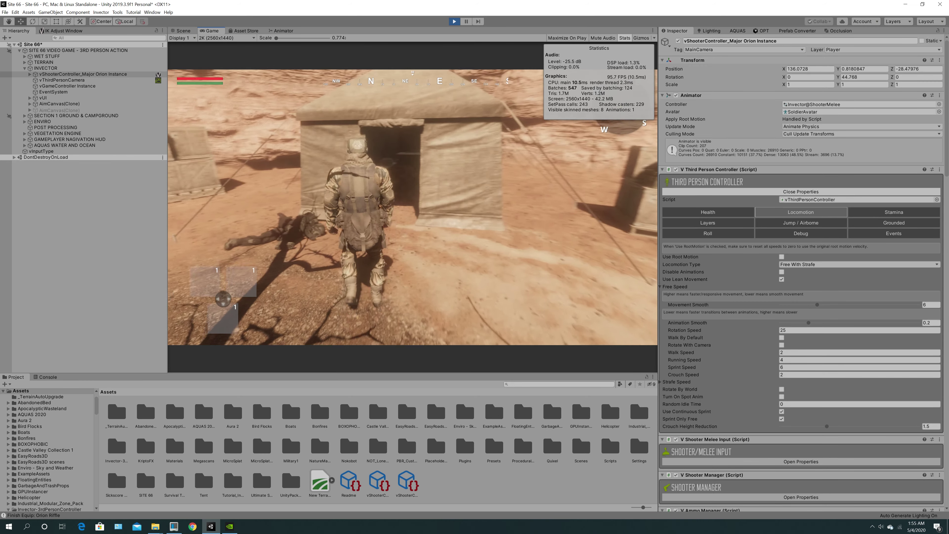
key(w)
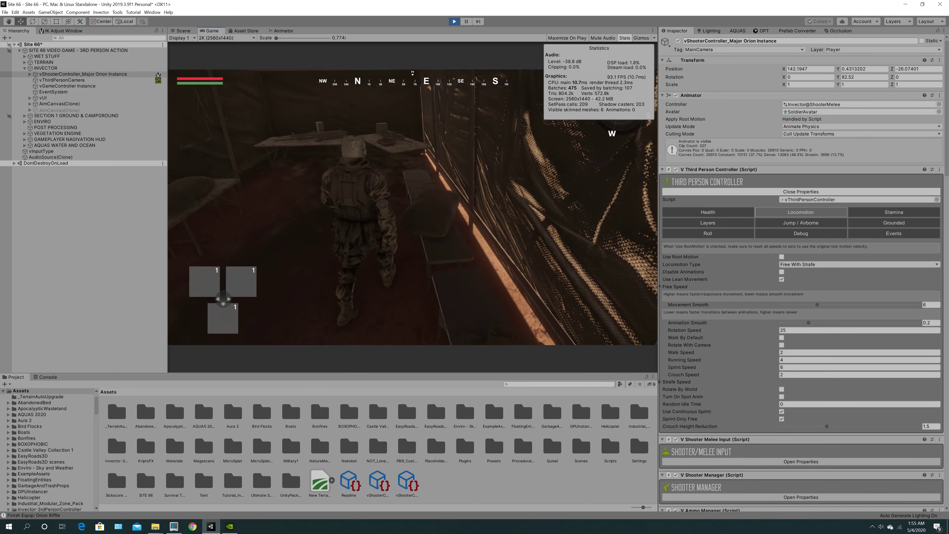
key(w)
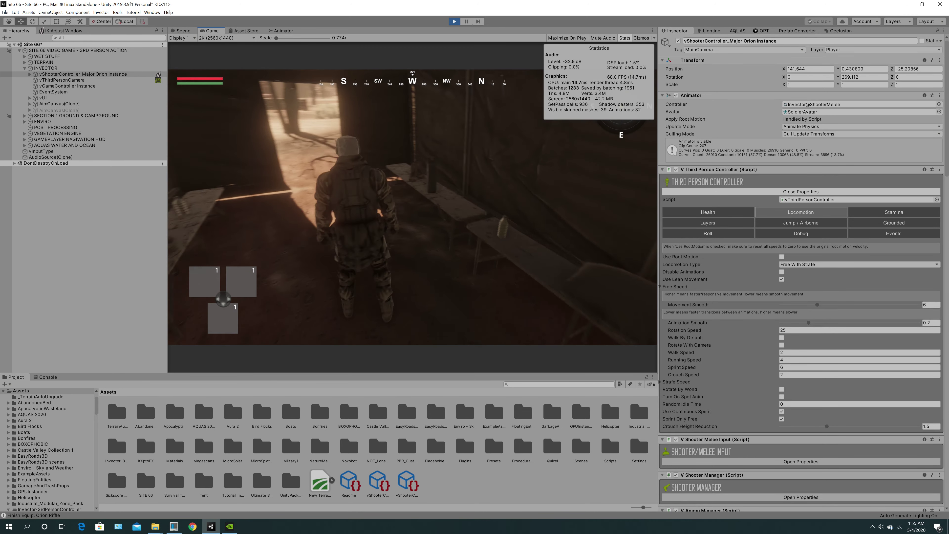
key(w)
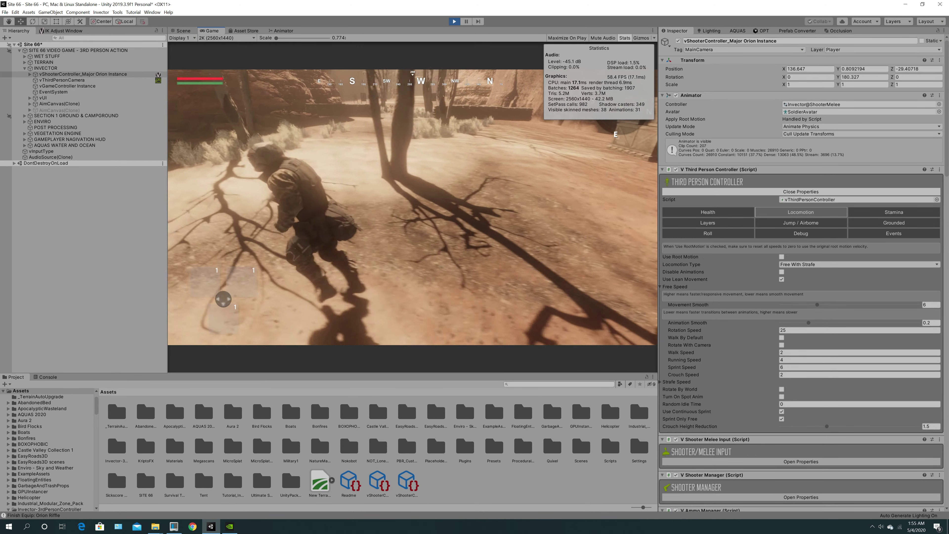
Walk the soldier back and forth between the bare trees and the tent, viewing the camp from several directions
key(w)
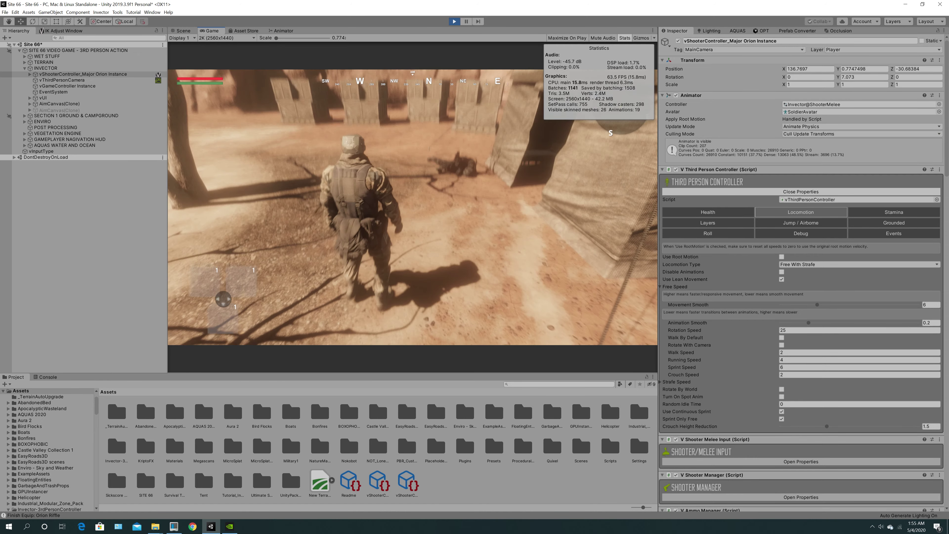
key(w)
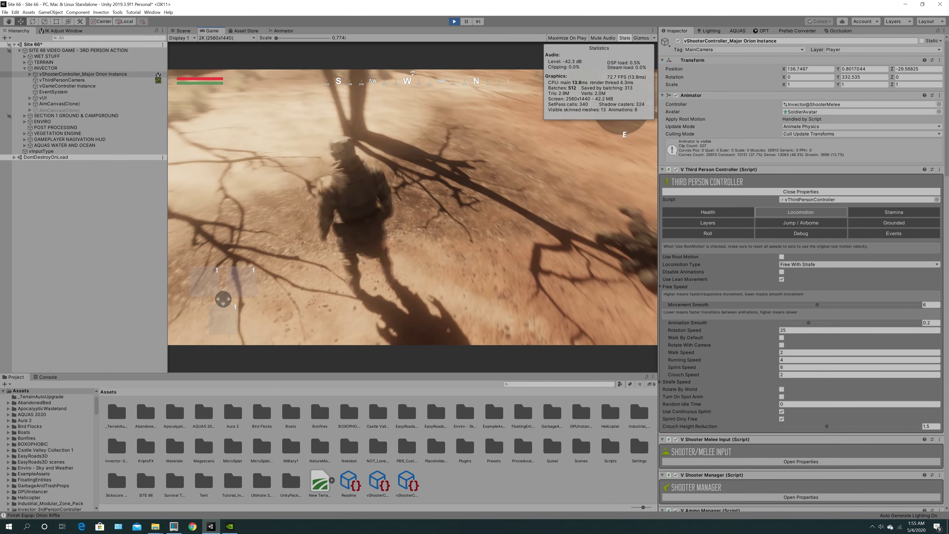
key(w)
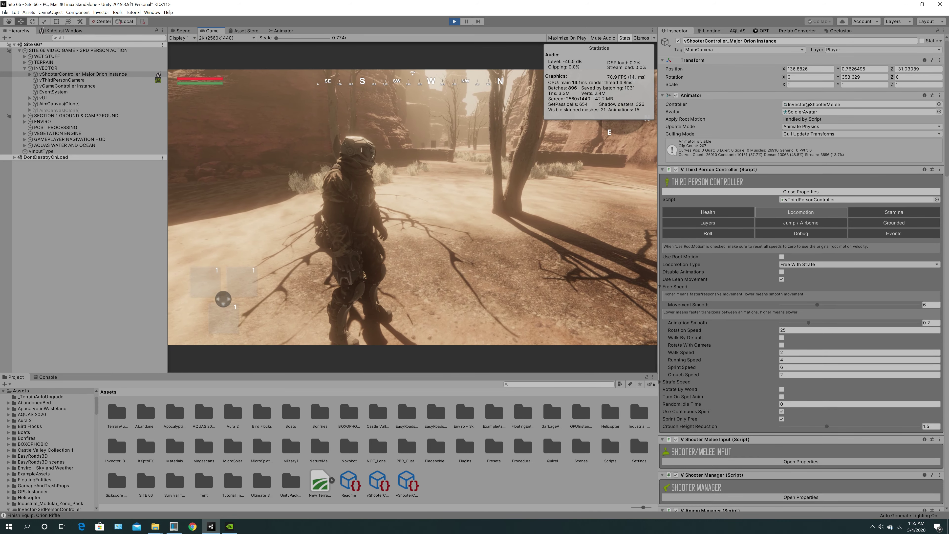
key(w)
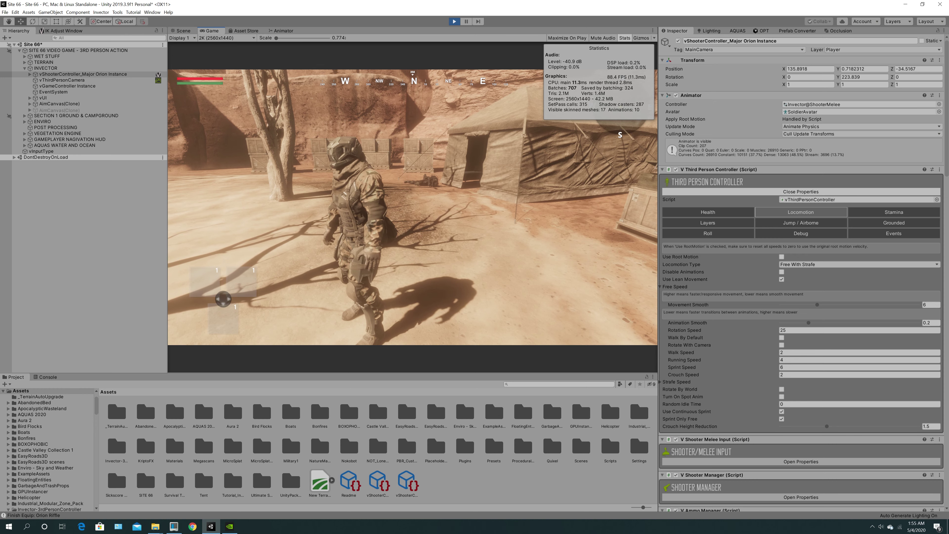
key(w)
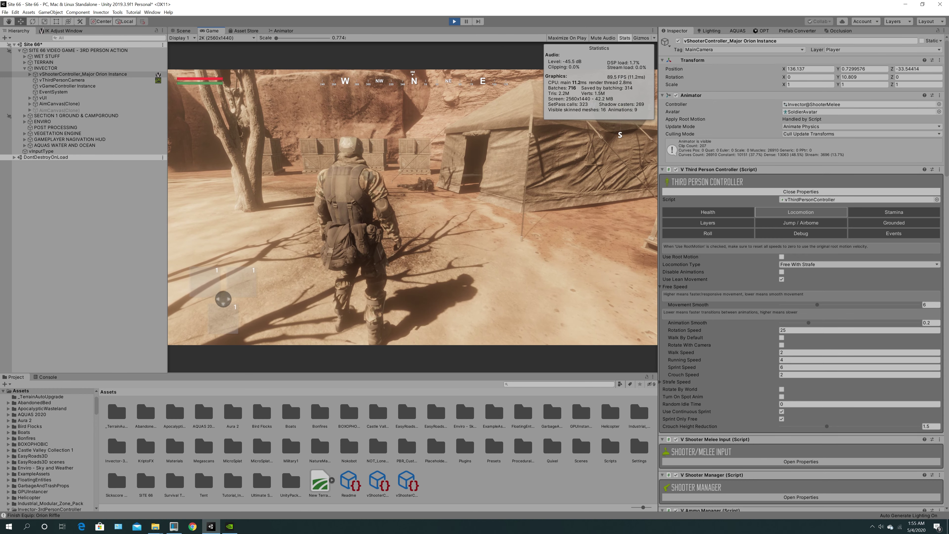
key(w)
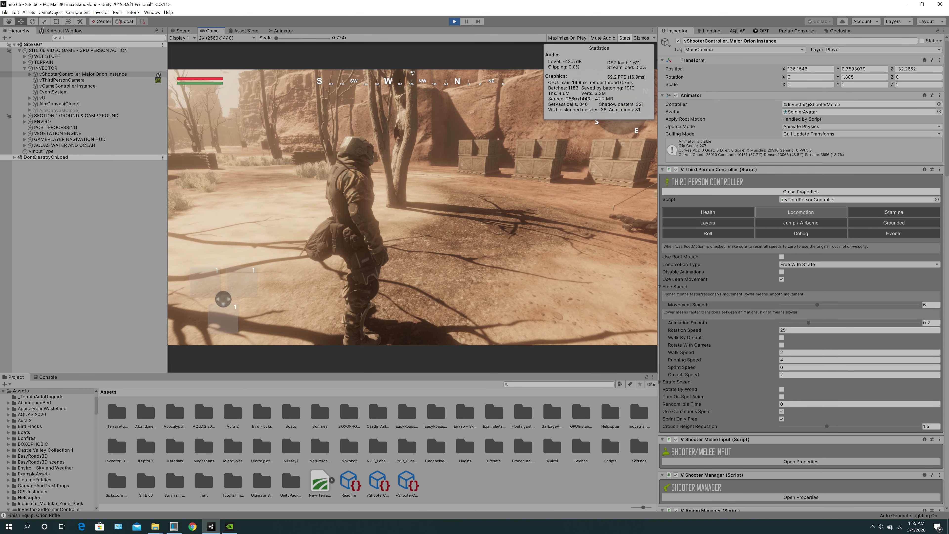
Equip the rifle from the in-game Equipments inventory, aim it near the tree, and fire test shots
key(i)
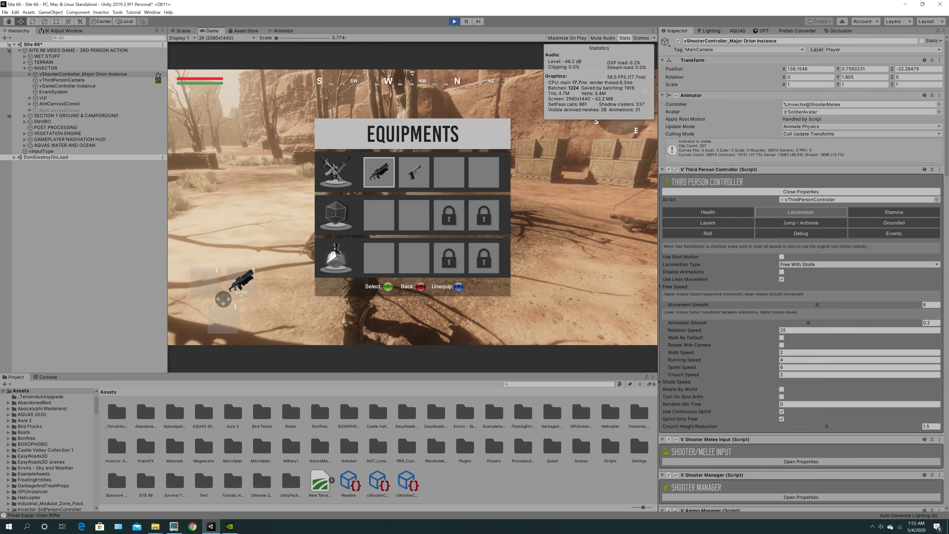
key(w)
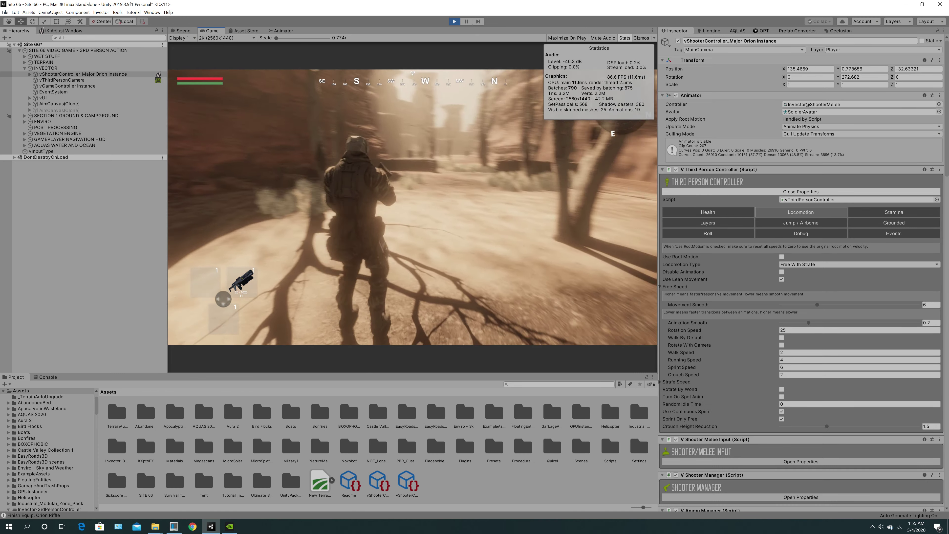
right_click(413, 207)
click(413, 207)
click(413, 207)
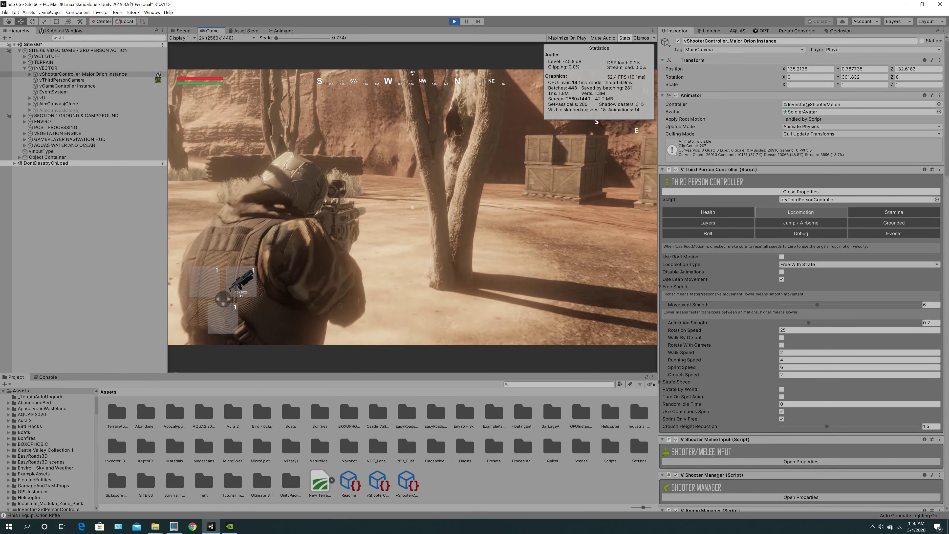
click(412, 207)
Advance the armed soldier toward the row of supply crates and test firing the rifle on the move
key(w)
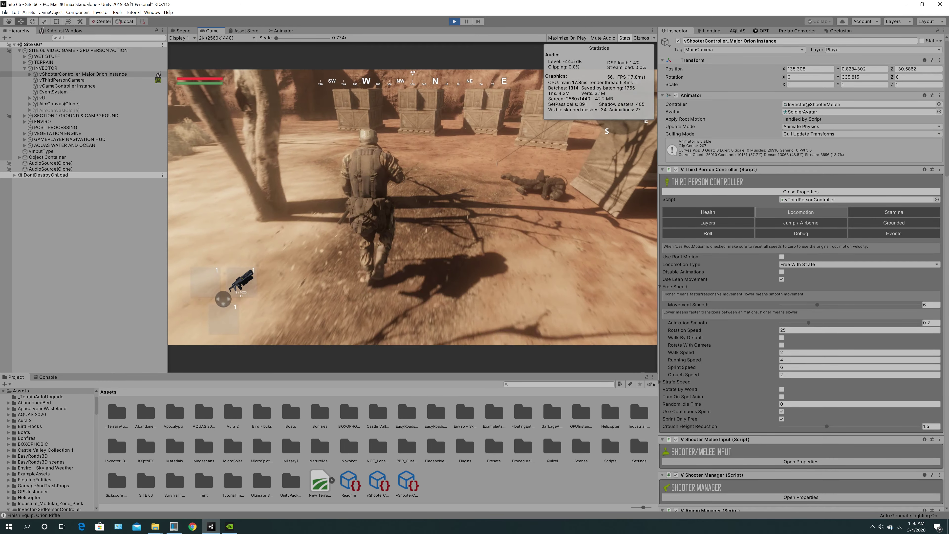
click(413, 207)
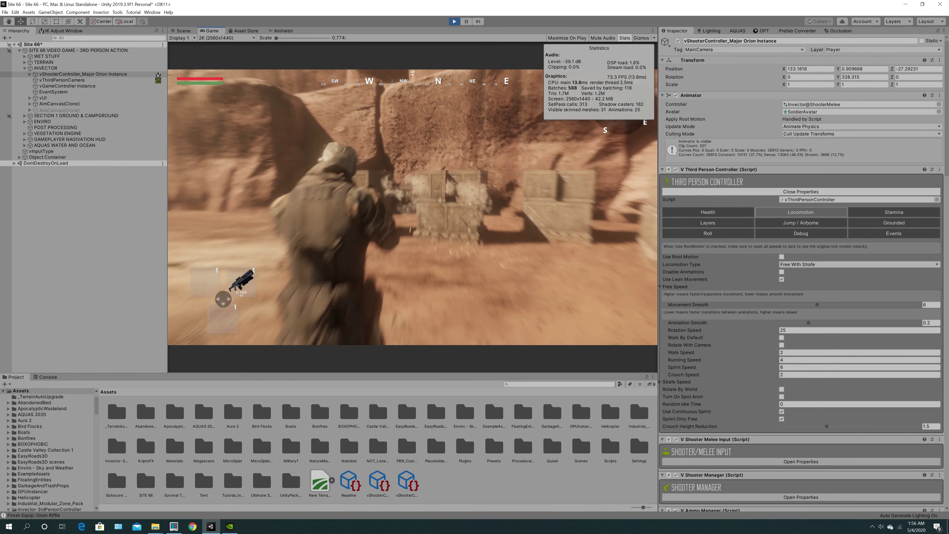
key(w)
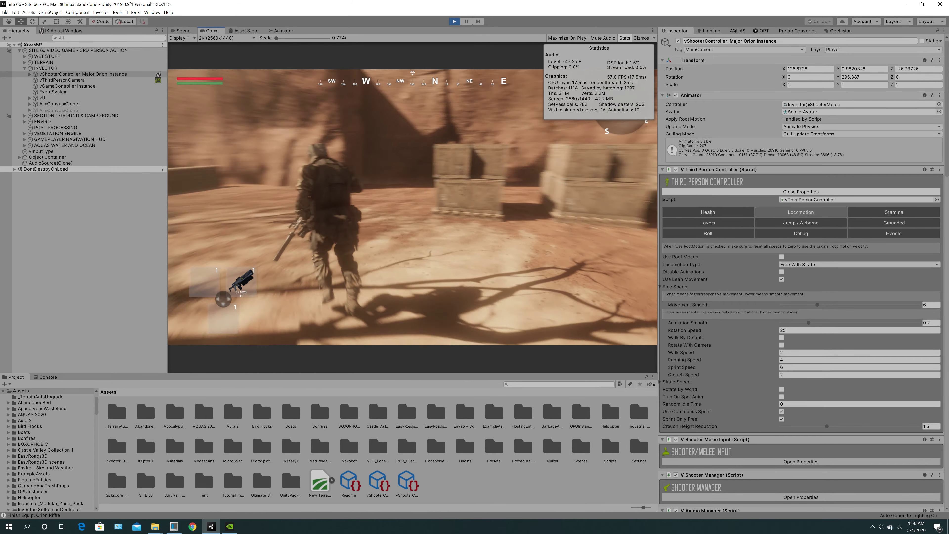
Fire the rifle at the stacked wooden crates, reposition the soldier around them, and fire again toward the canyon rocks
click(412, 207)
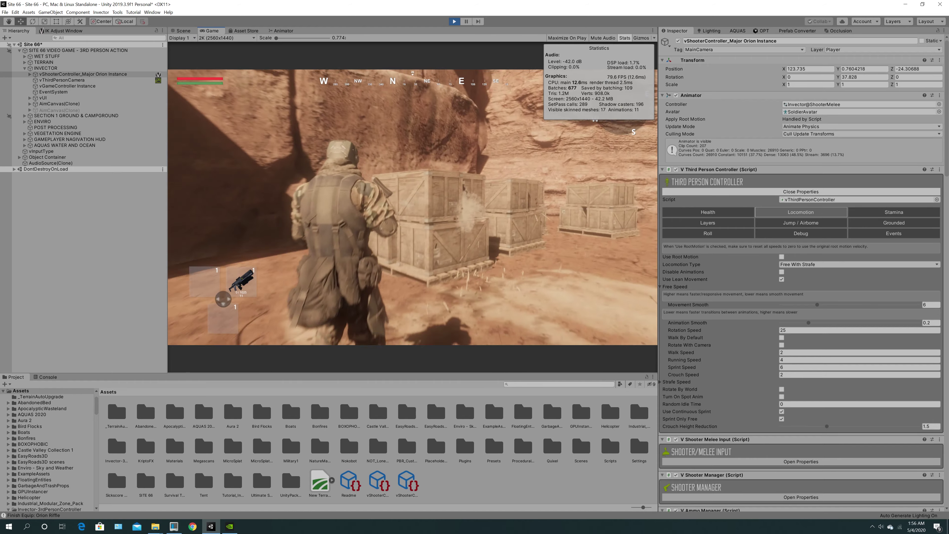
key(s)
key(w)
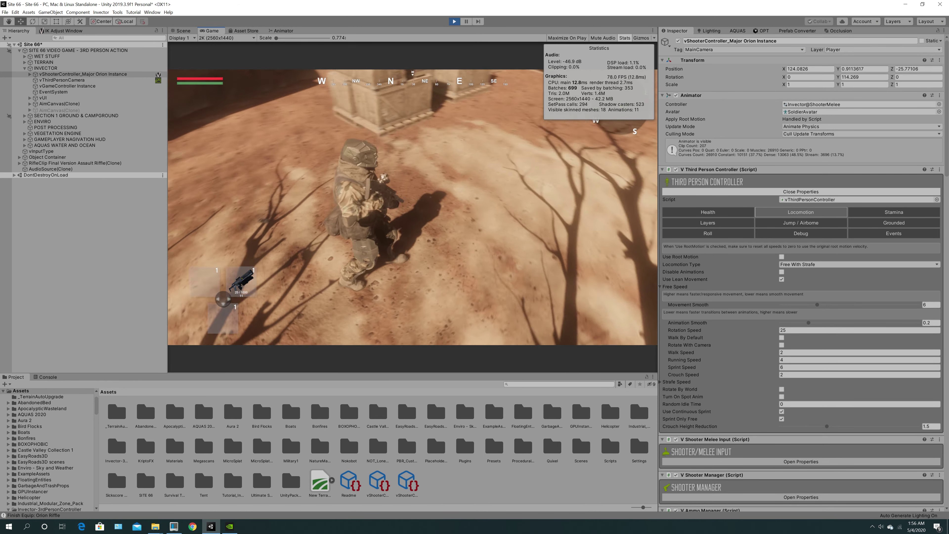
key(a)
key(w)
key(w)
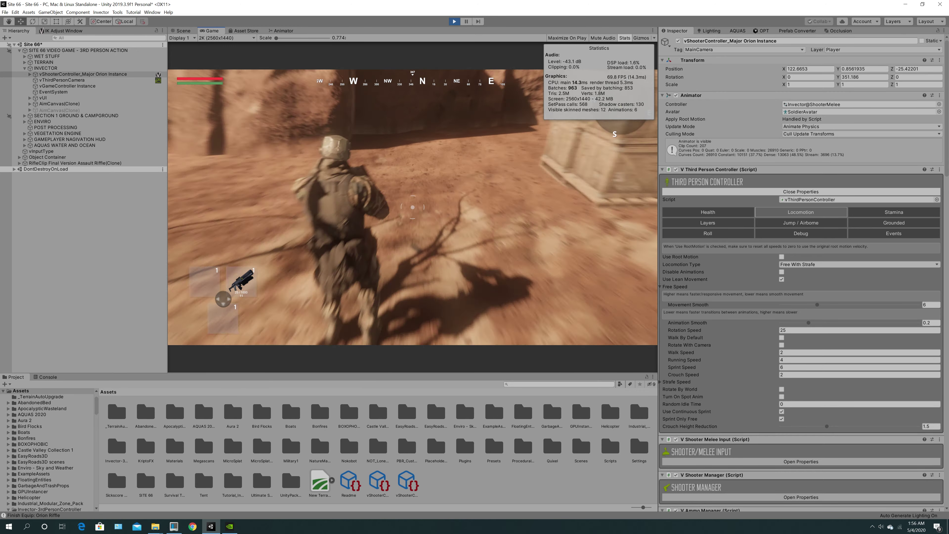
click(413, 207)
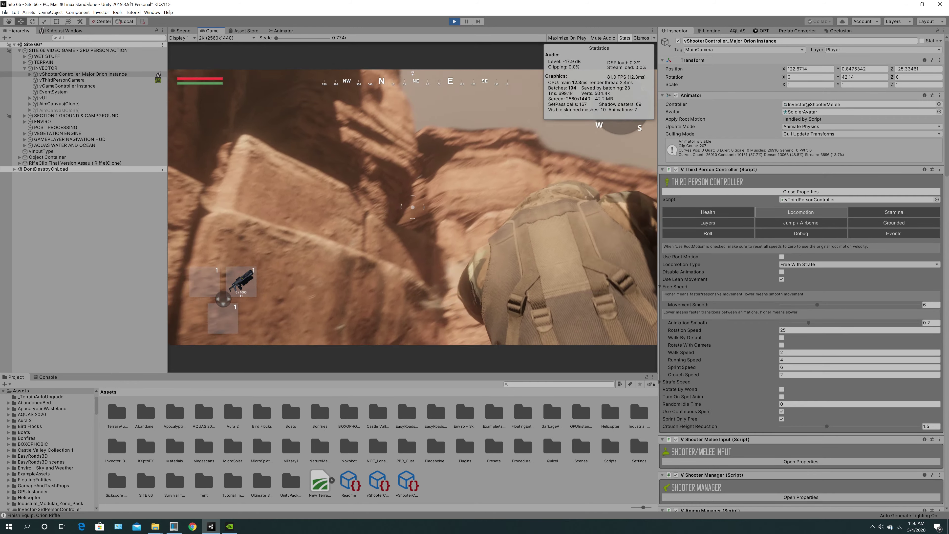
Run the armed soldier past the bare tree and camp tent to the supply crates stacked beside the other tent
key(w)
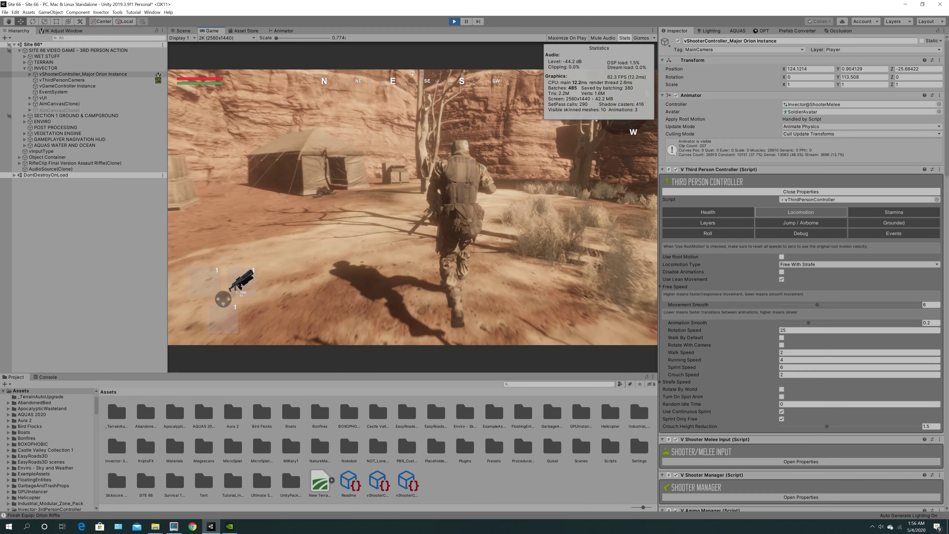
key(w)
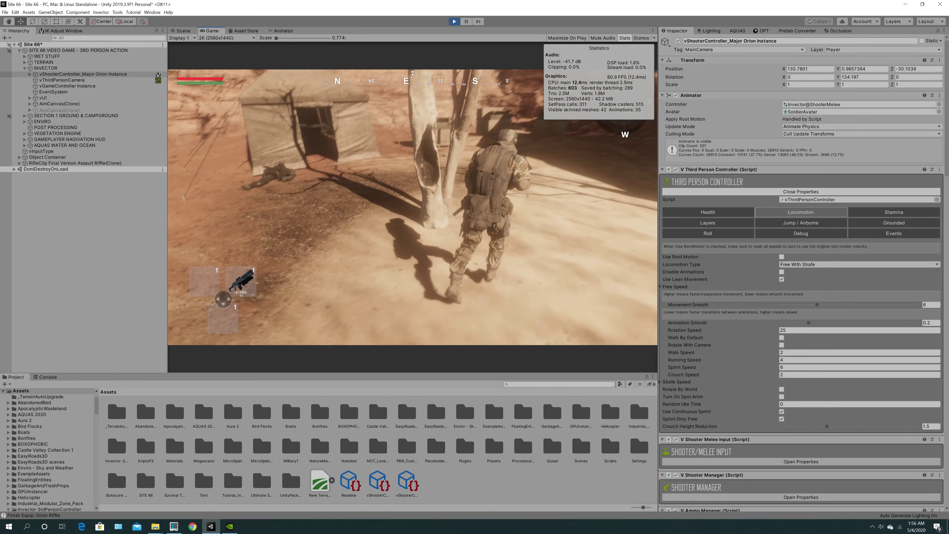
key(w)
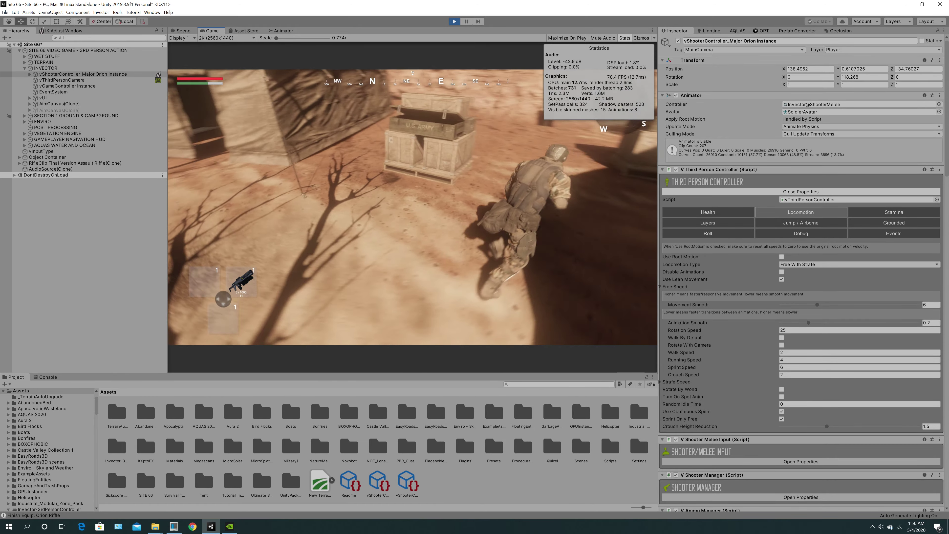
key(d)
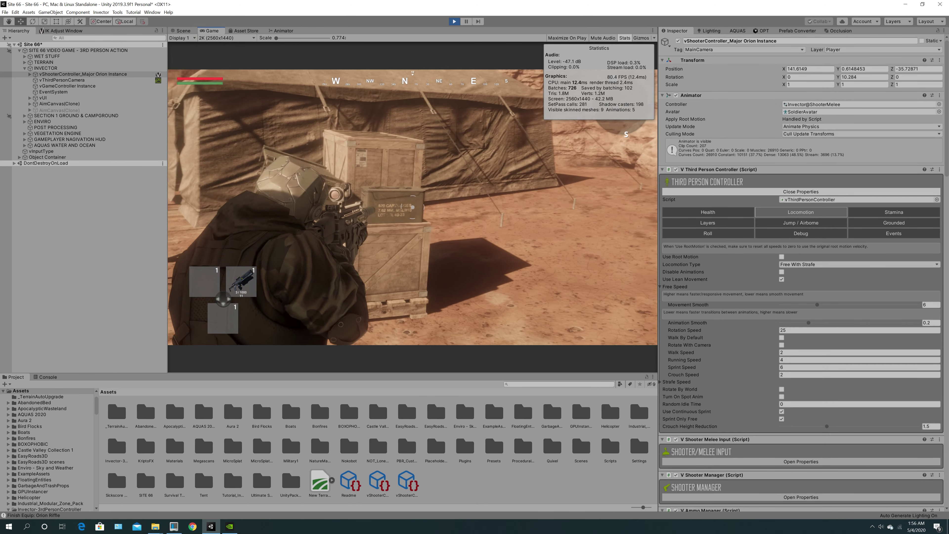
key(w)
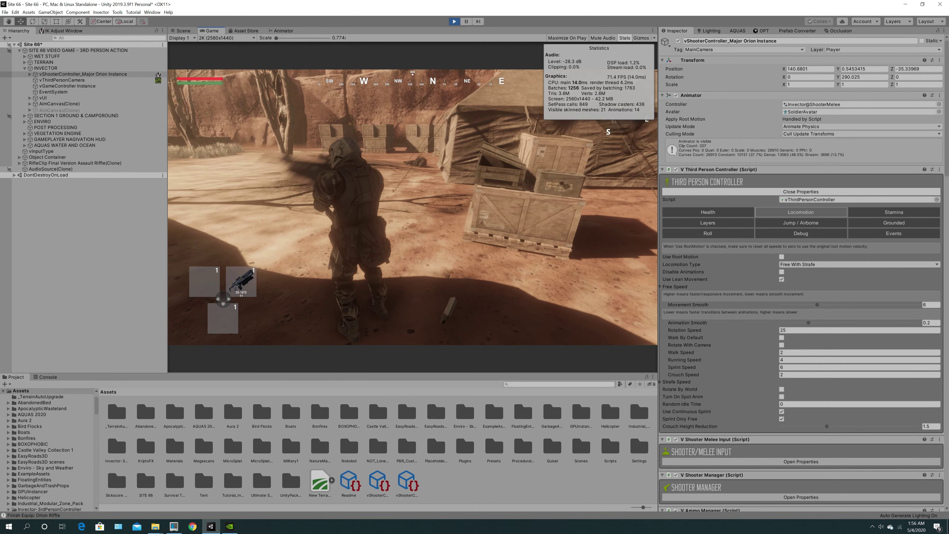
Aim the rifle west across the camp, look through its scope, and return to the over-the-shoulder aiming view
right_click(413, 207)
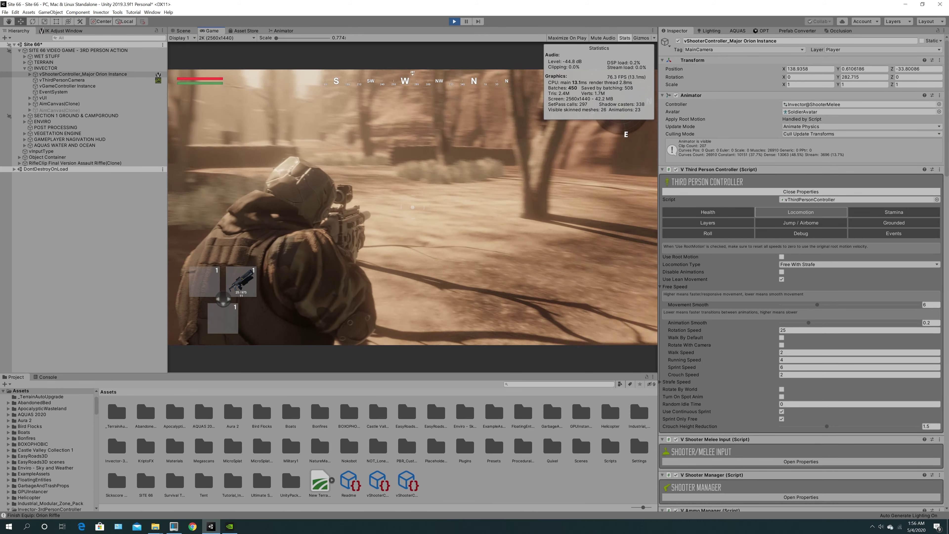
key(z)
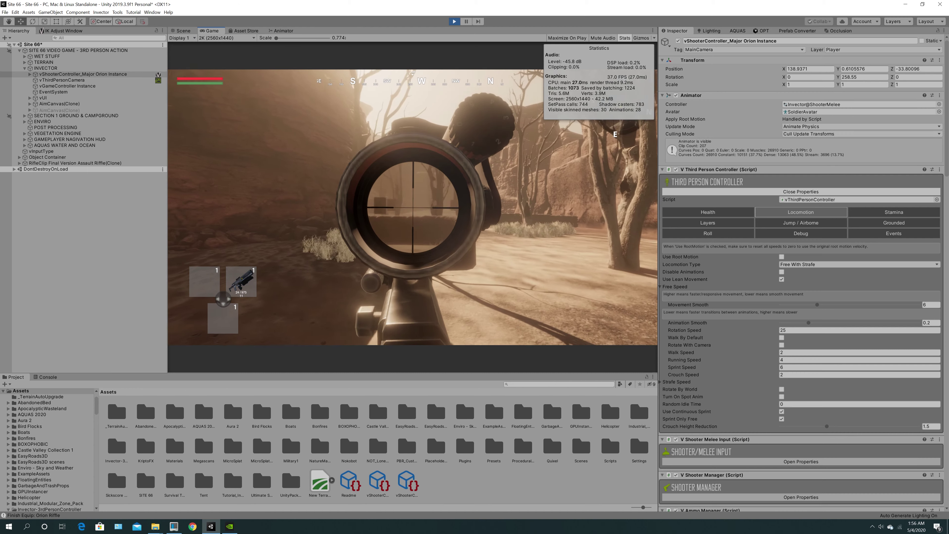
middle_click(412, 207)
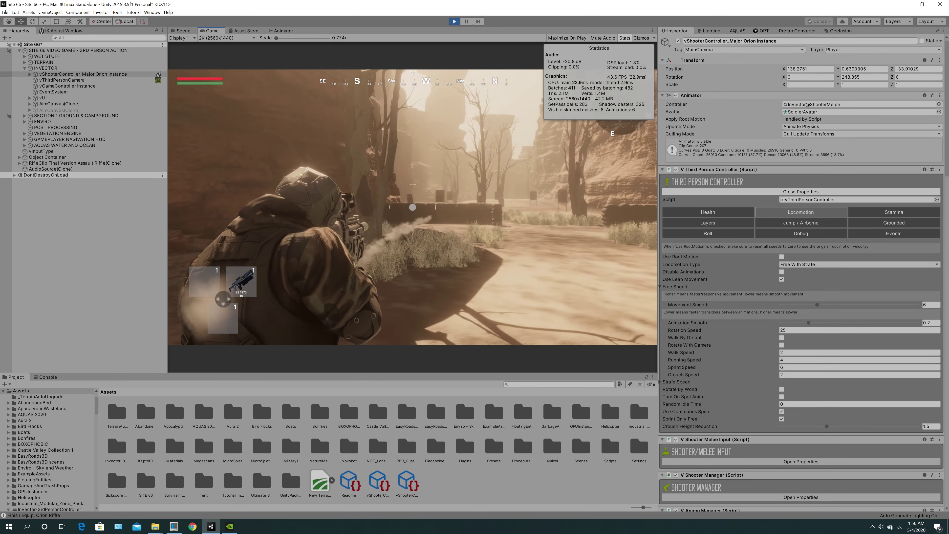
Move the soldier west along the sandy path toward the low walls, then aim and fire the rifle down the path
key(w)
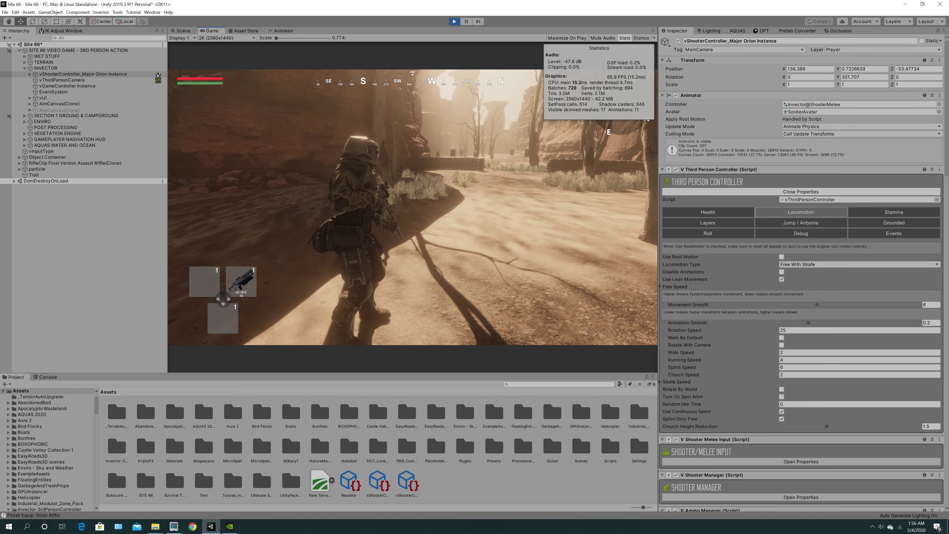
key(w)
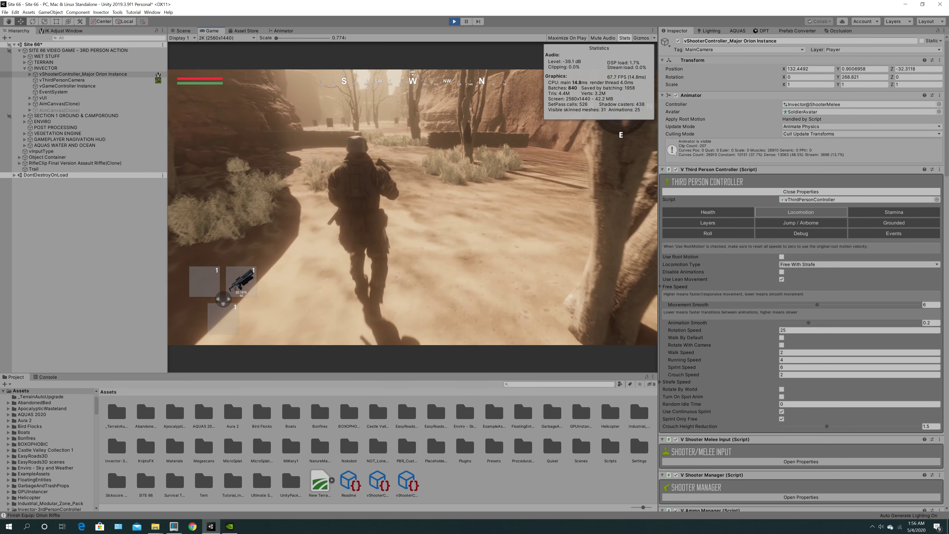
key(w)
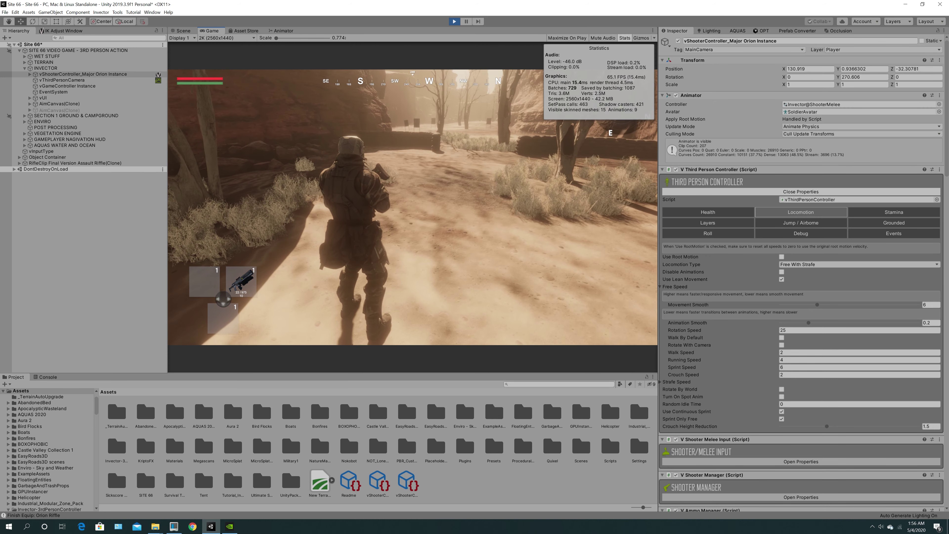
right_click(412, 207)
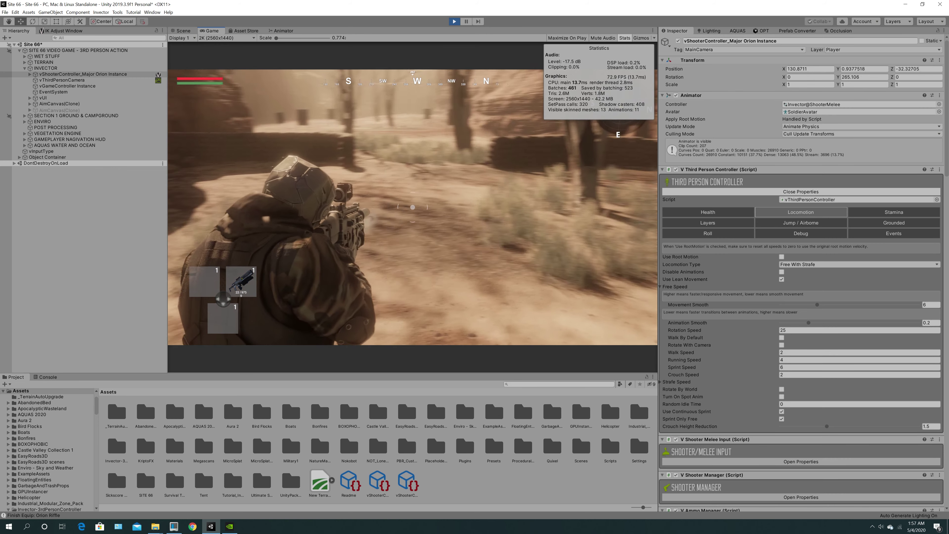
click(413, 207)
Run the soldier past the low stone wall and out to the first silhouette shooting target
key(w)
key(d)
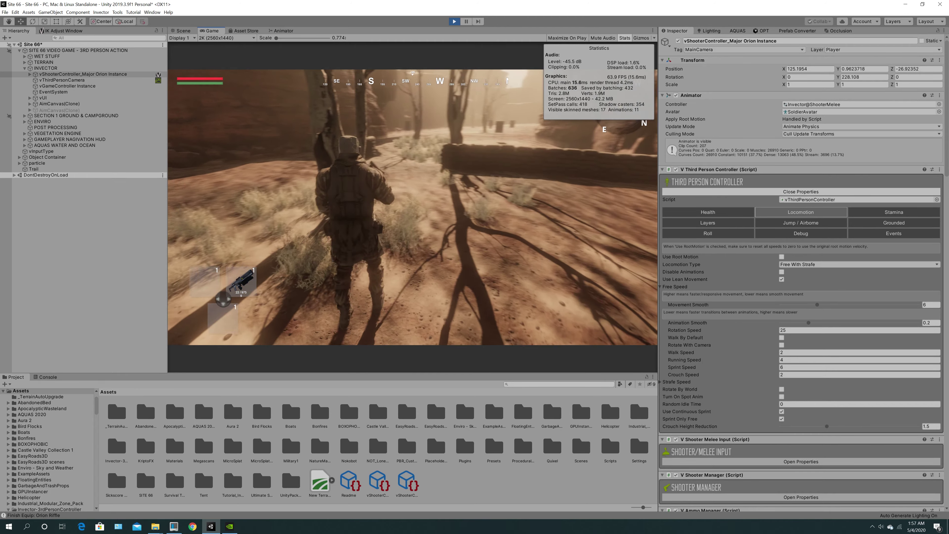
key(w)
key(w)
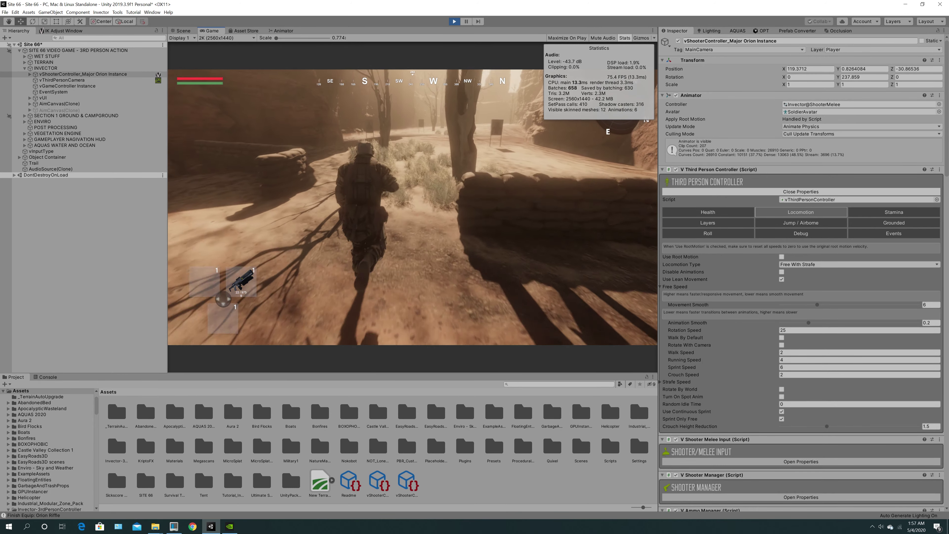
key(w)
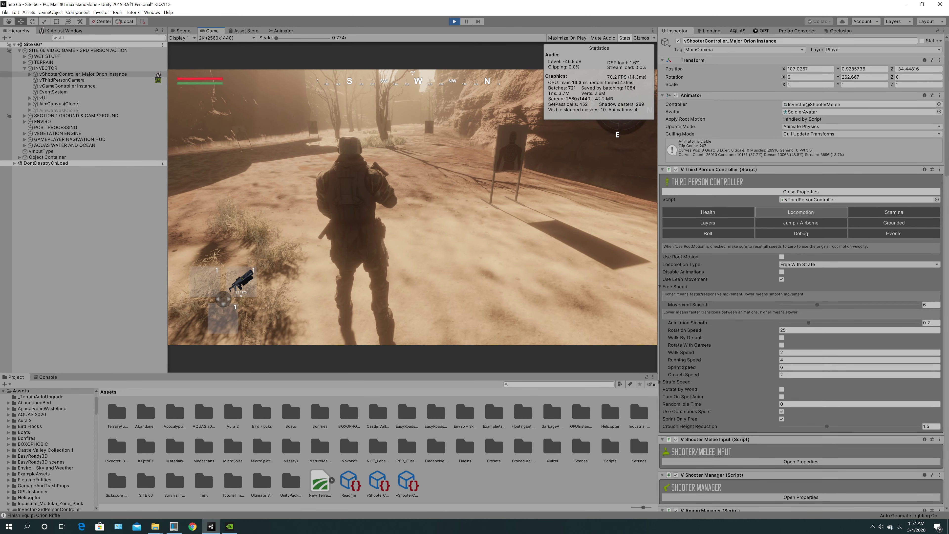
Sprint the soldier past the remaining shooting targets and down the canyon to the sunlit stretch before the fence
key(w)
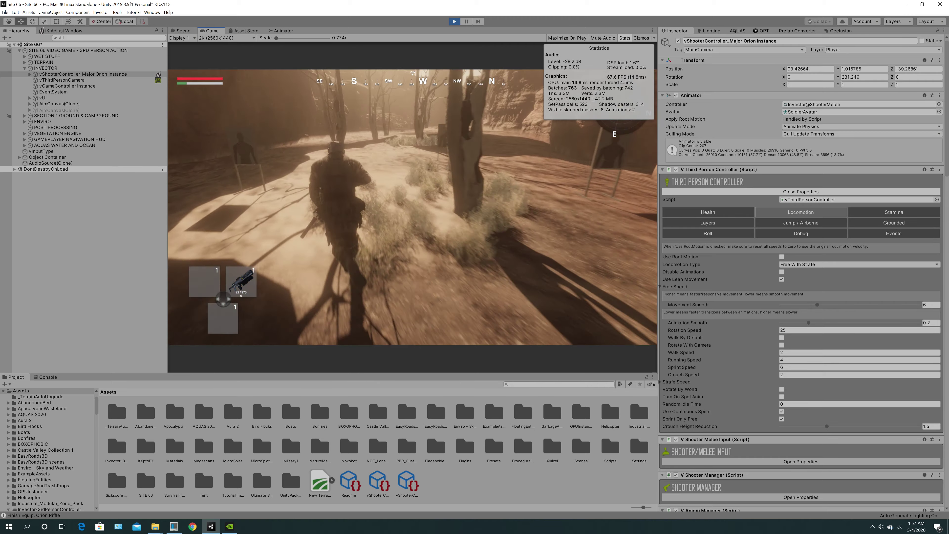
key(w)
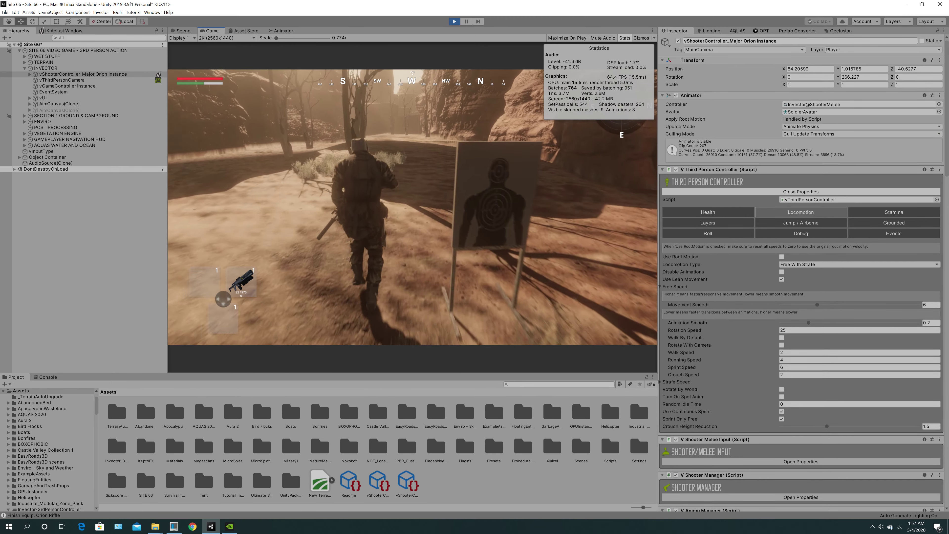
key(w)
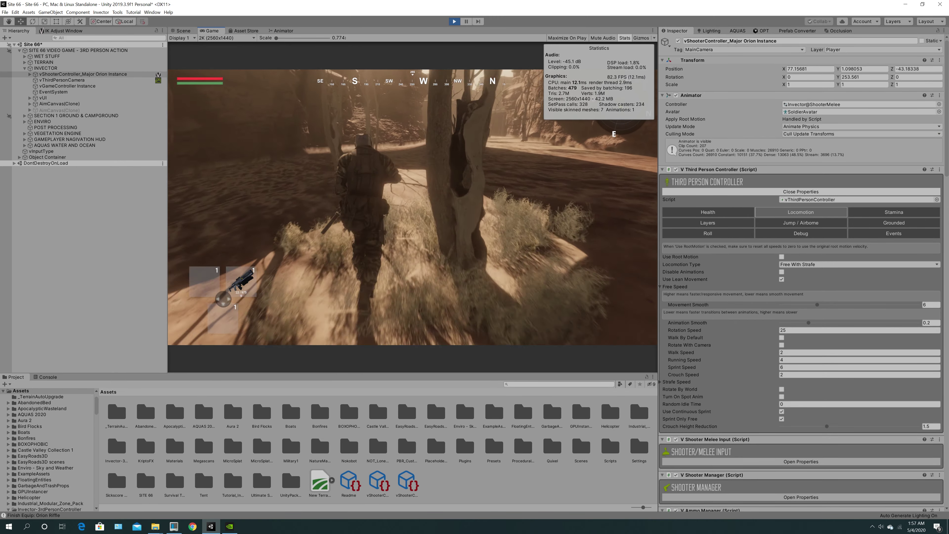
key(w)
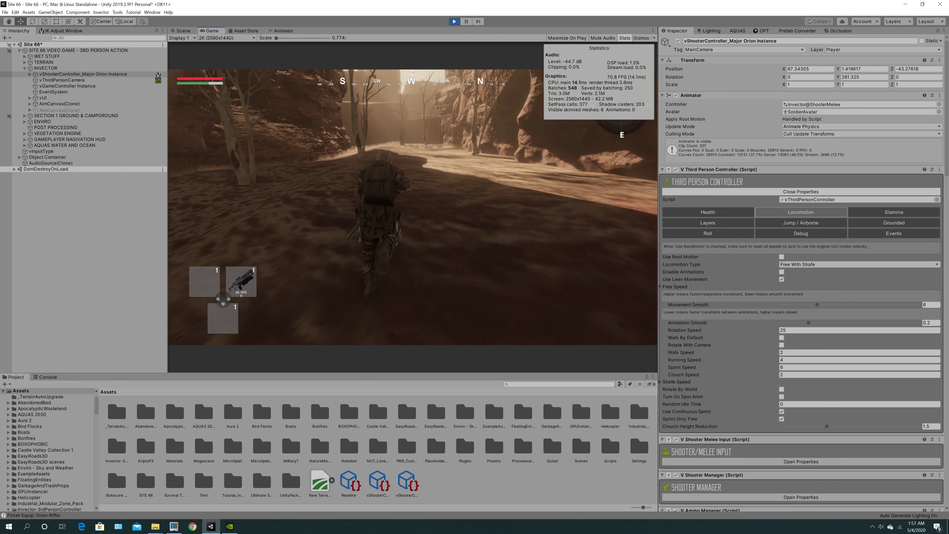
key(w)
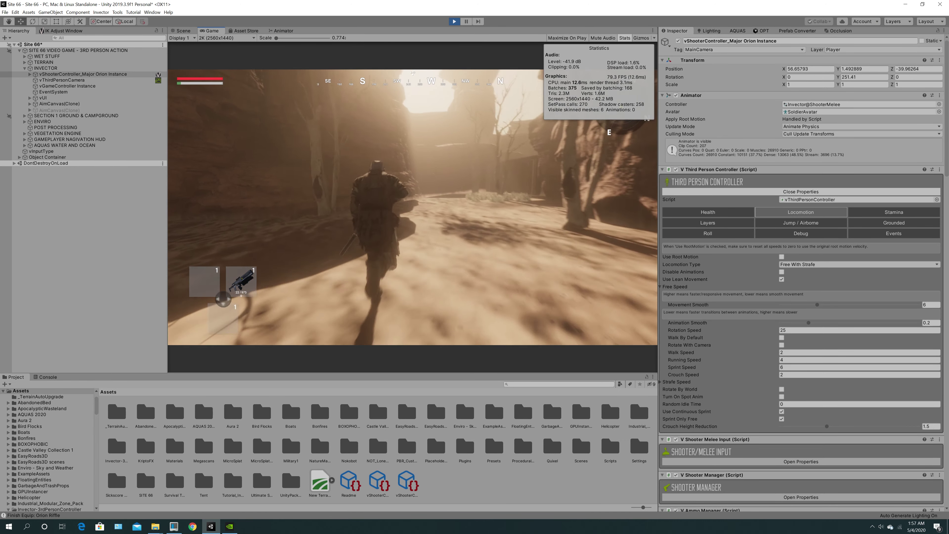
key(w)
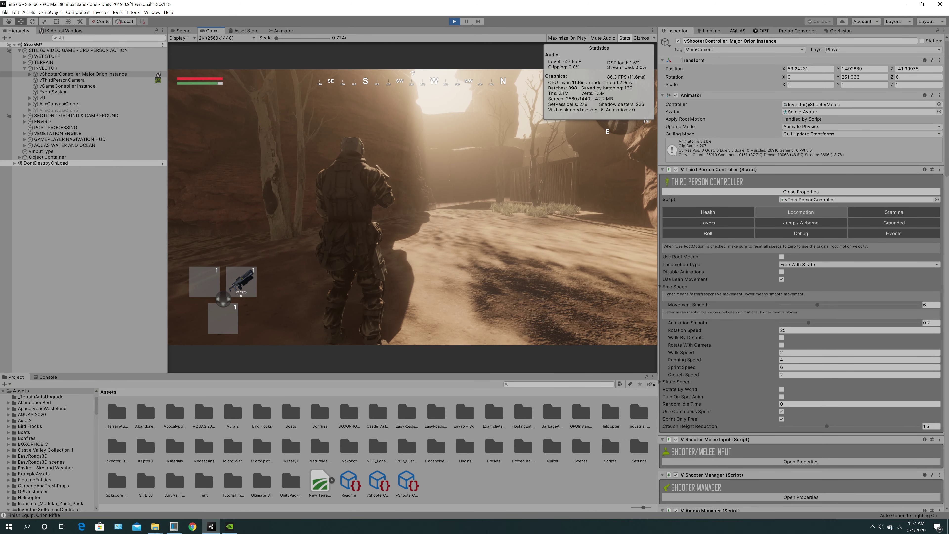
Step the soldier back and sideways, and walk forward between the bare trees to show the sunlit canyon
key(s)
key(d)
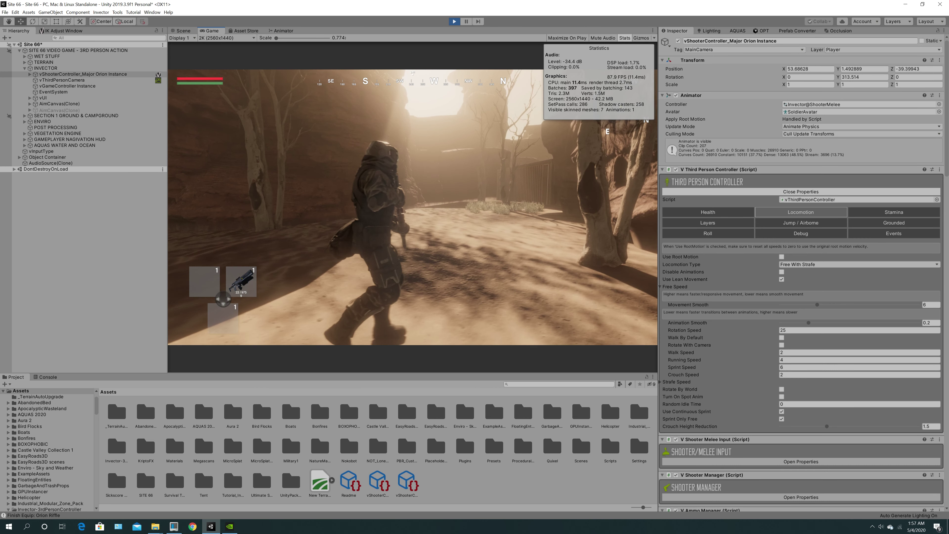
key(w)
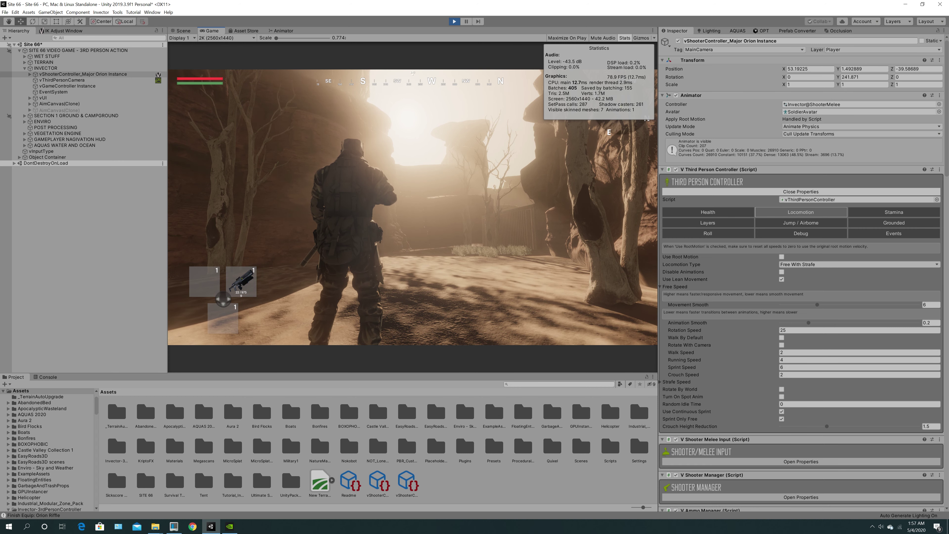
key(w)
key(w)
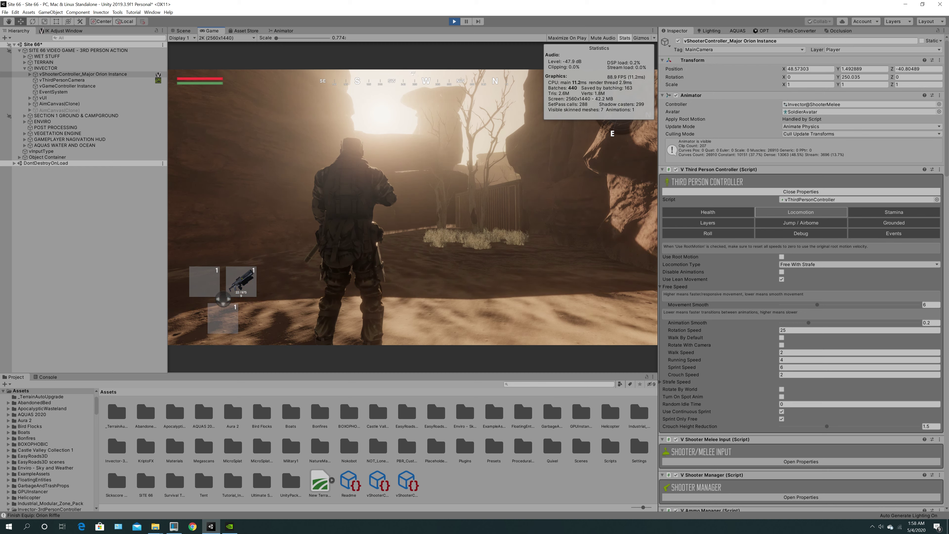
Run the soldier along the rusty metal fence, through the gap at its end, and into the open walled compound
key(w)
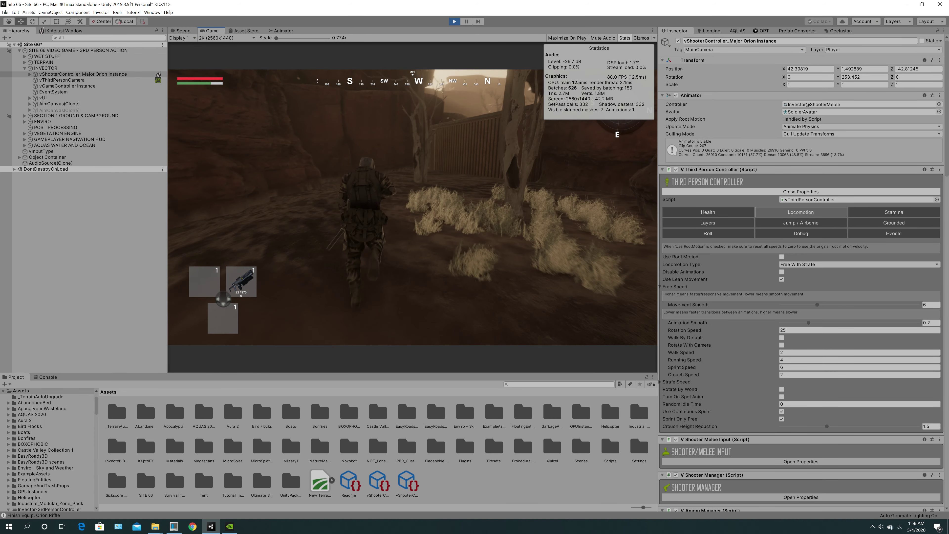
key(w)
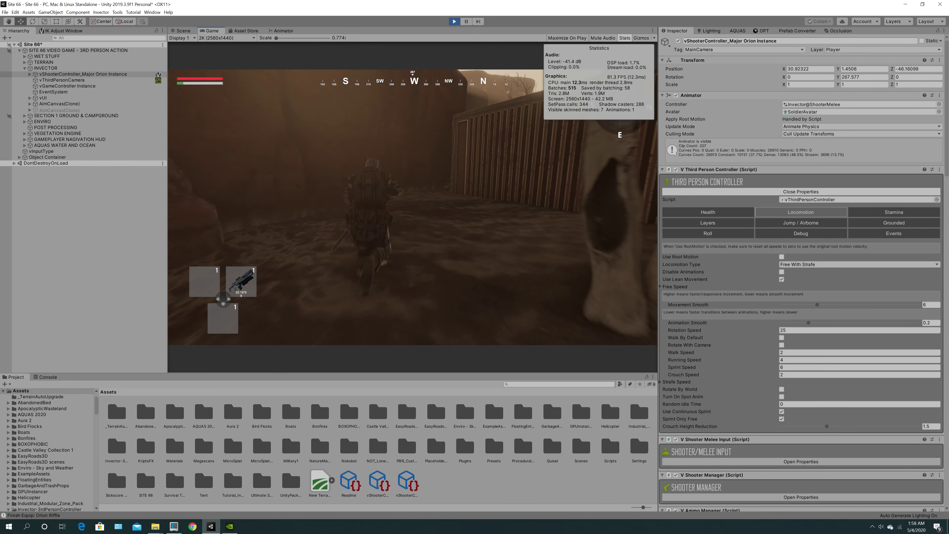
key(w)
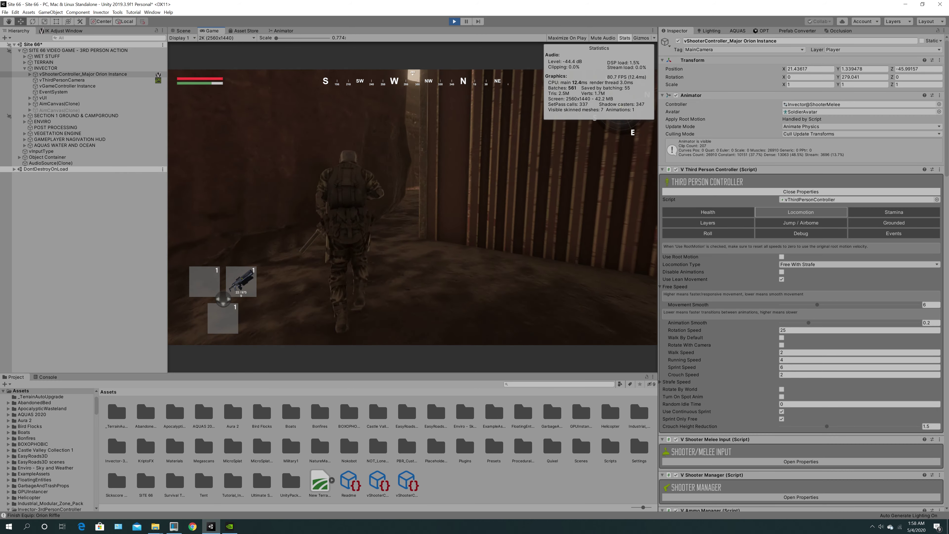
key(w)
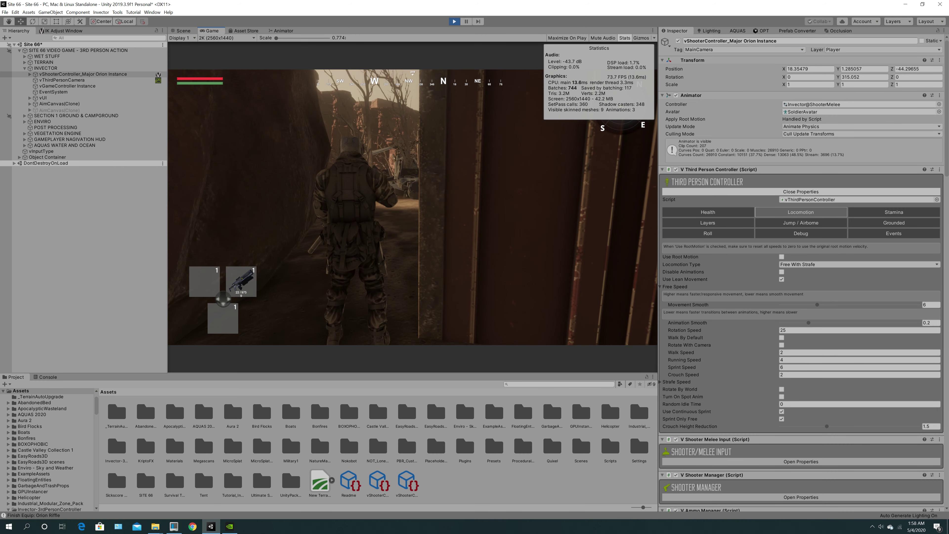
key(w)
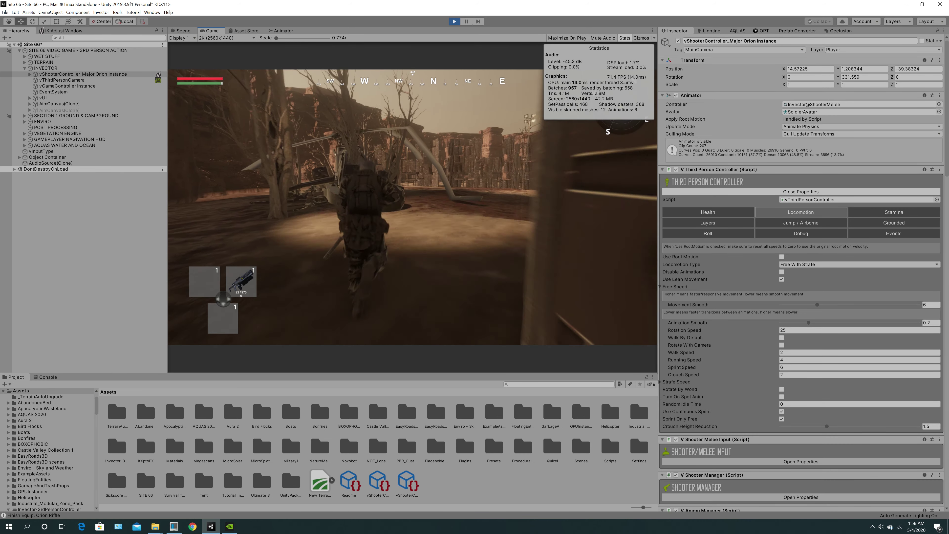
key(w)
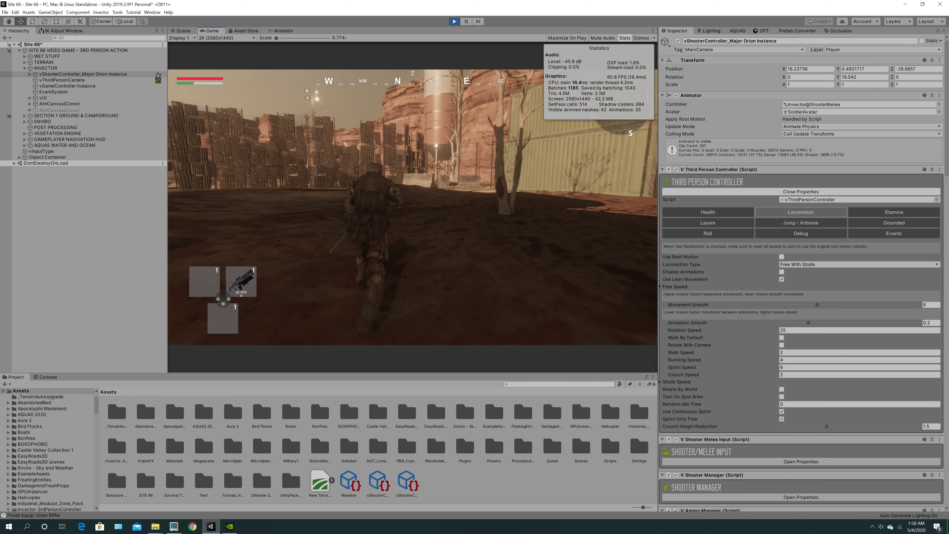
key(w)
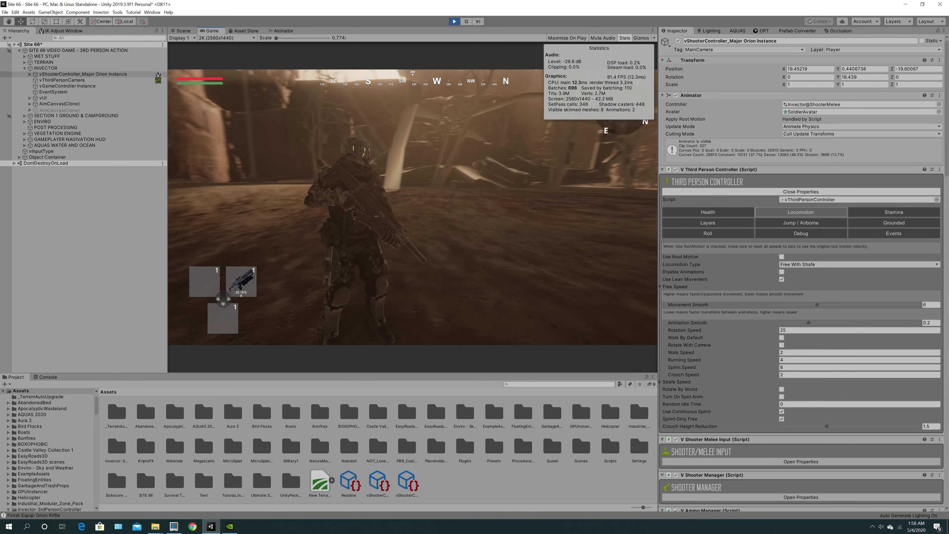
Run the soldier across the walled compound to the wrecked helicopter and fire the rifle at it
key(w)
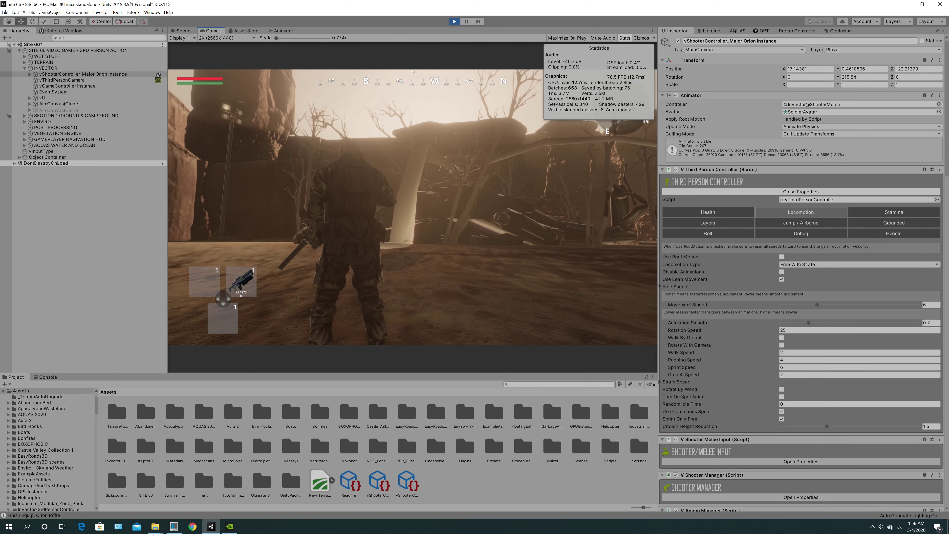
key(w)
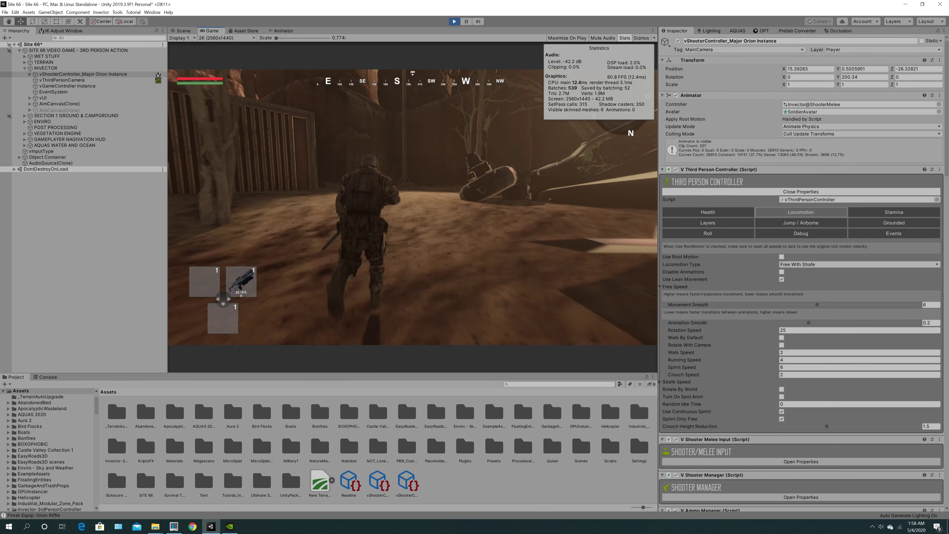
key(w)
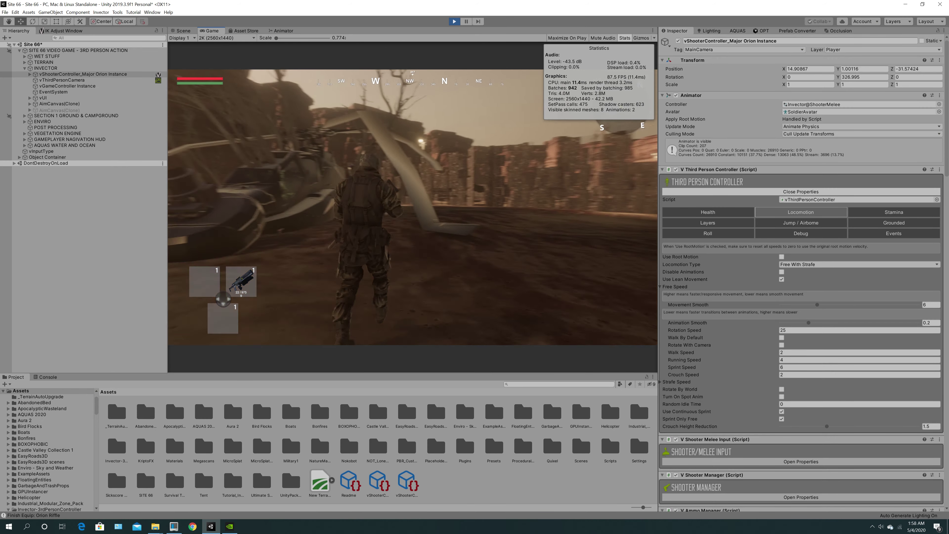
key(w)
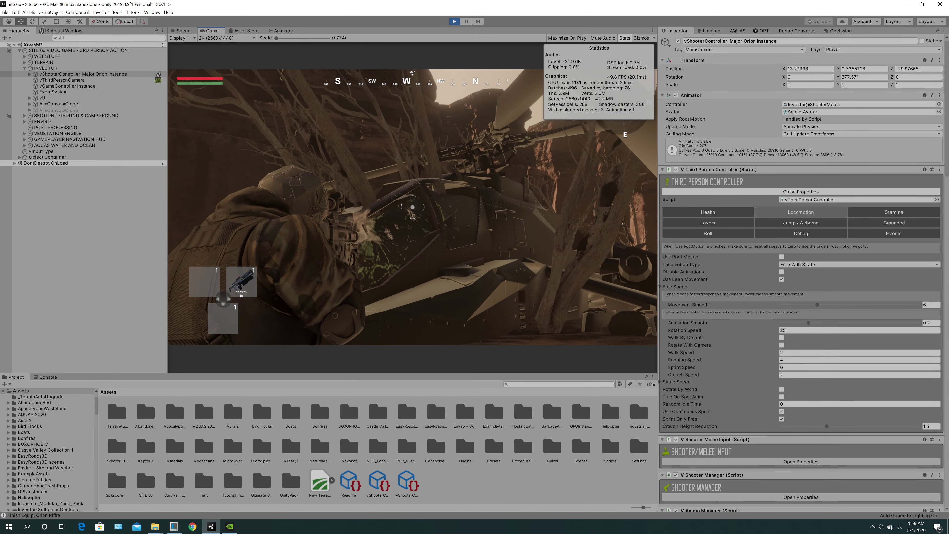
click(413, 207)
key(s)
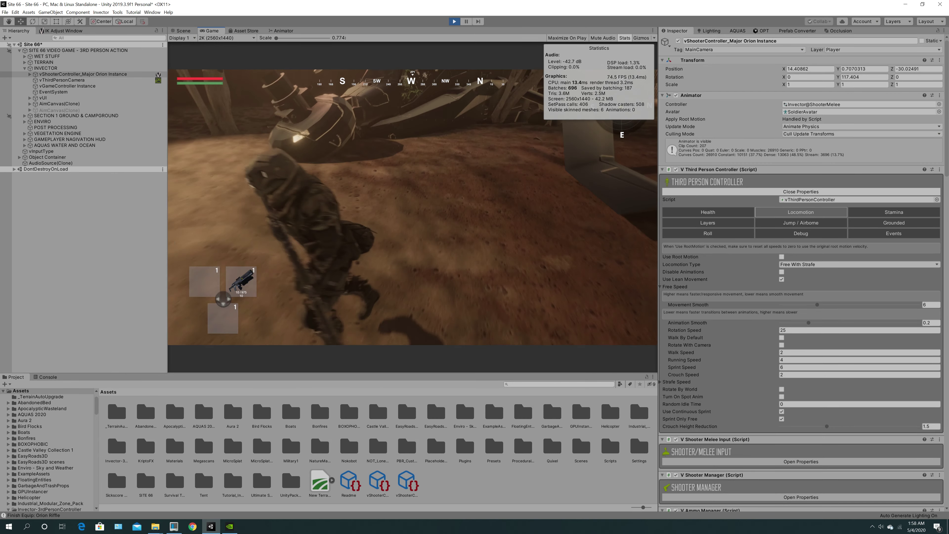
click(412, 207)
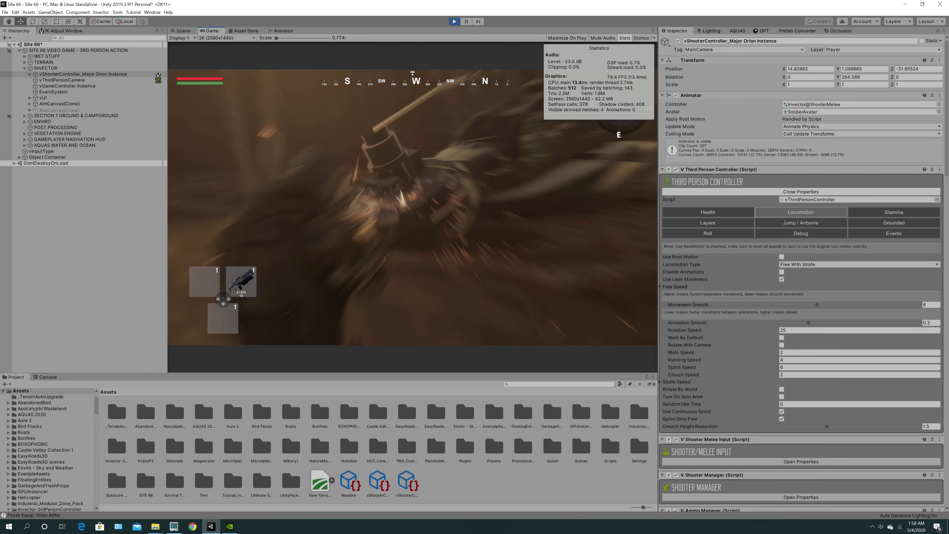
Run the soldier to the corrugated metal wall and fire at it and at the nearby concrete barrier
key(w)
key(w)
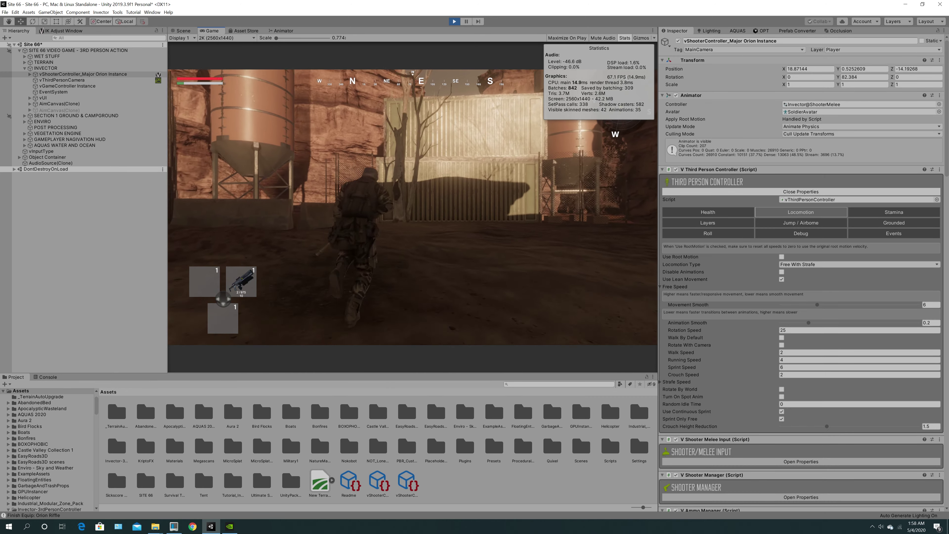
key(w)
click(412, 207)
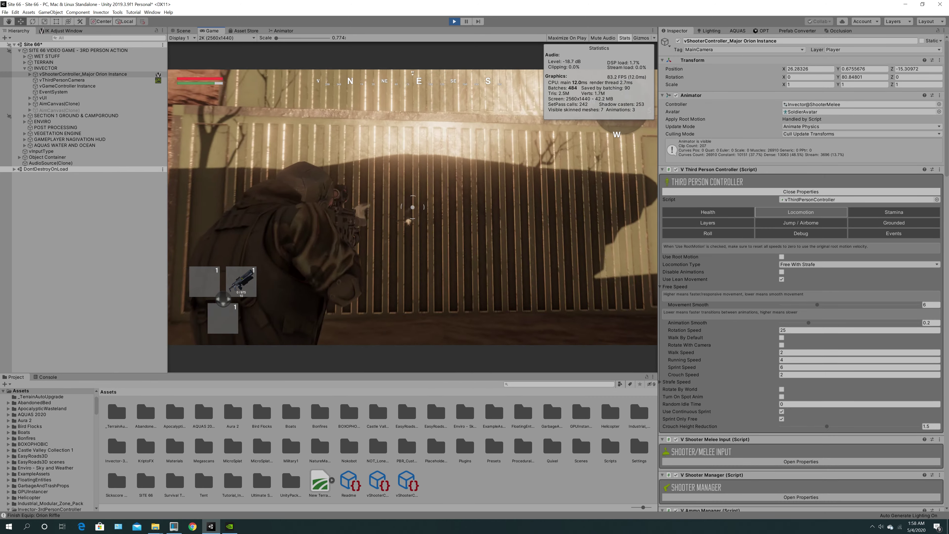
key(w)
key(w)
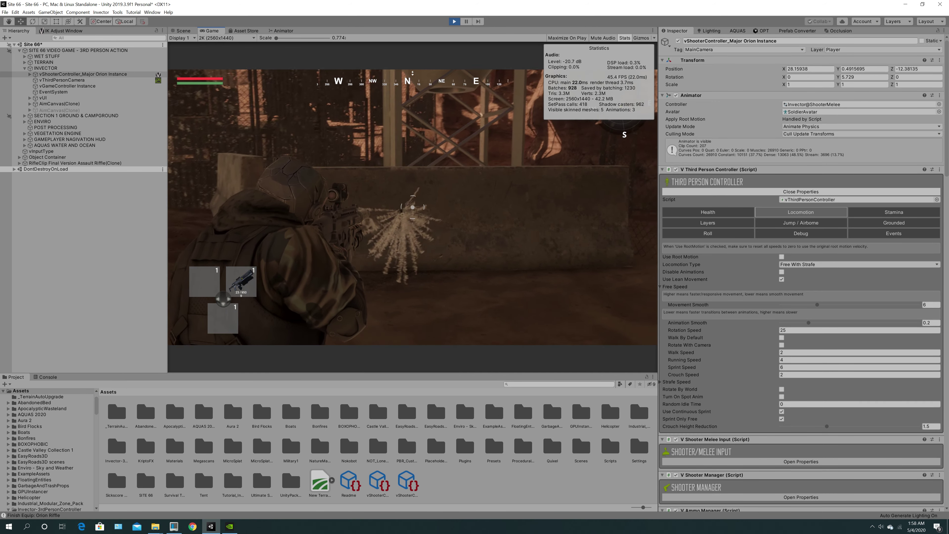
Run the soldier past the concrete barrier and along the dark fence into the open camp with the huts
key(w)
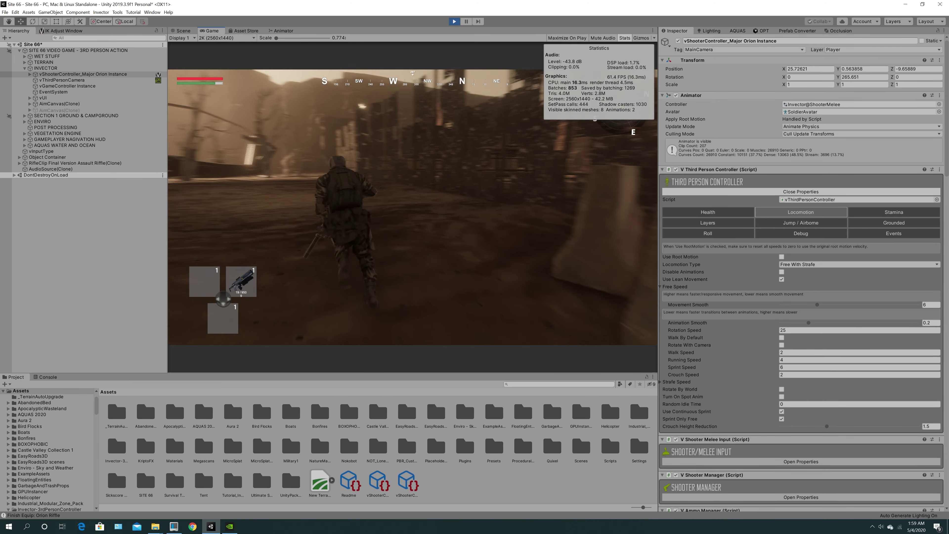
key(w)
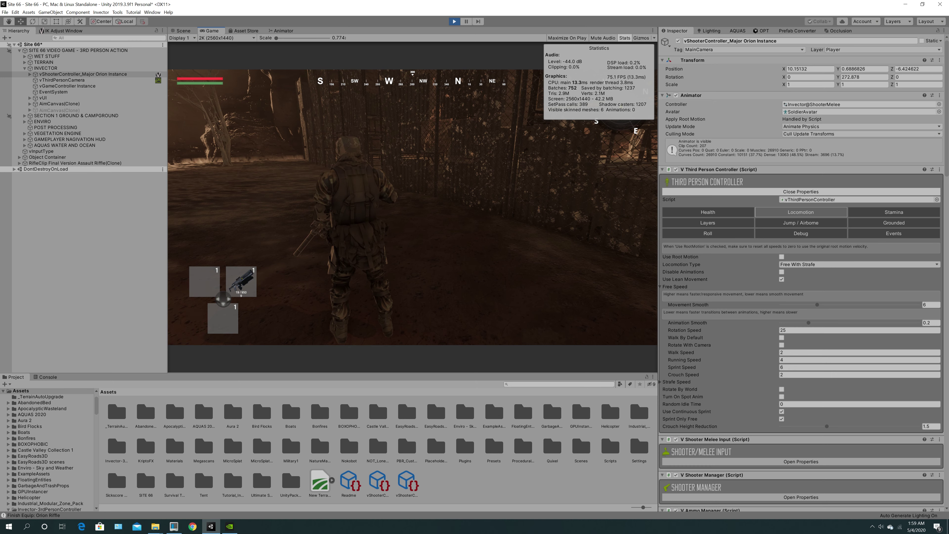
key(w)
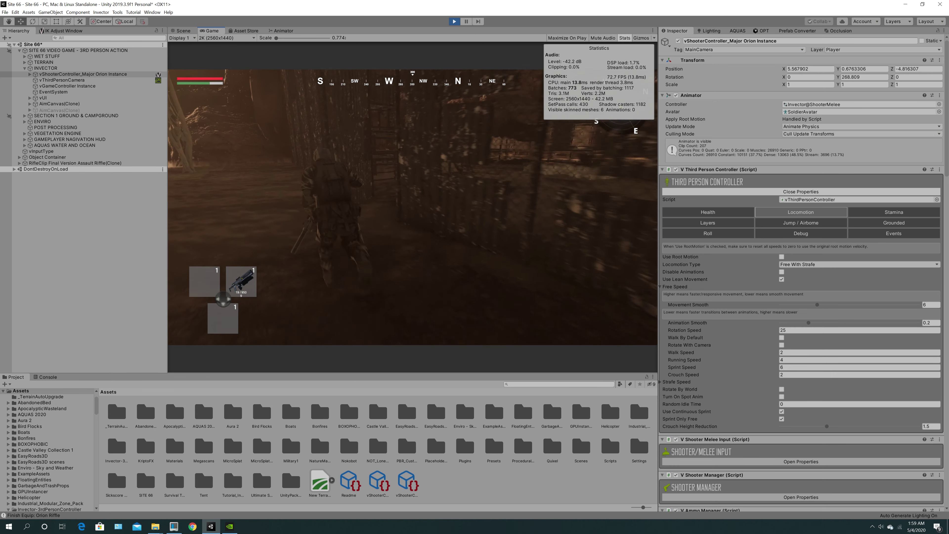
key(w)
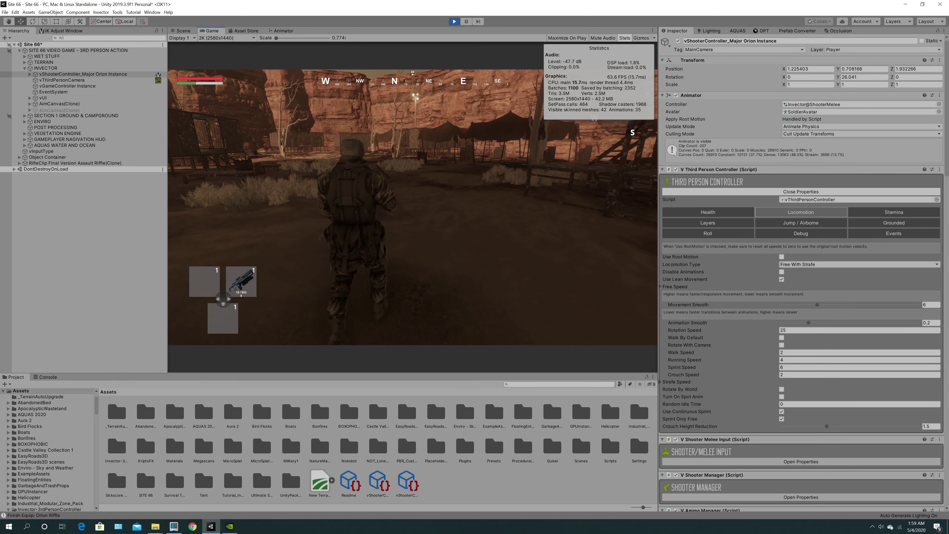
Run the soldier north through the dry bushes towards the stilted huts below the red canyon wall
key(w)
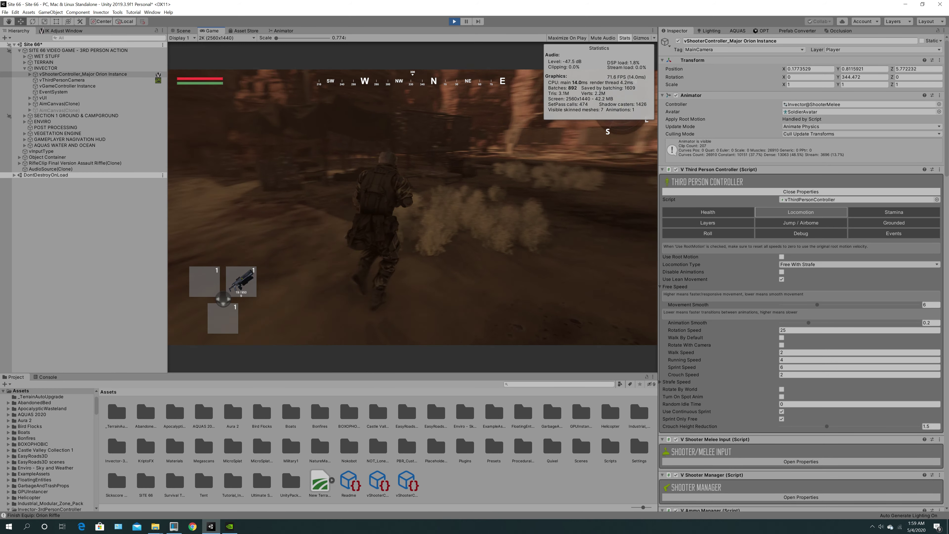
key(w)
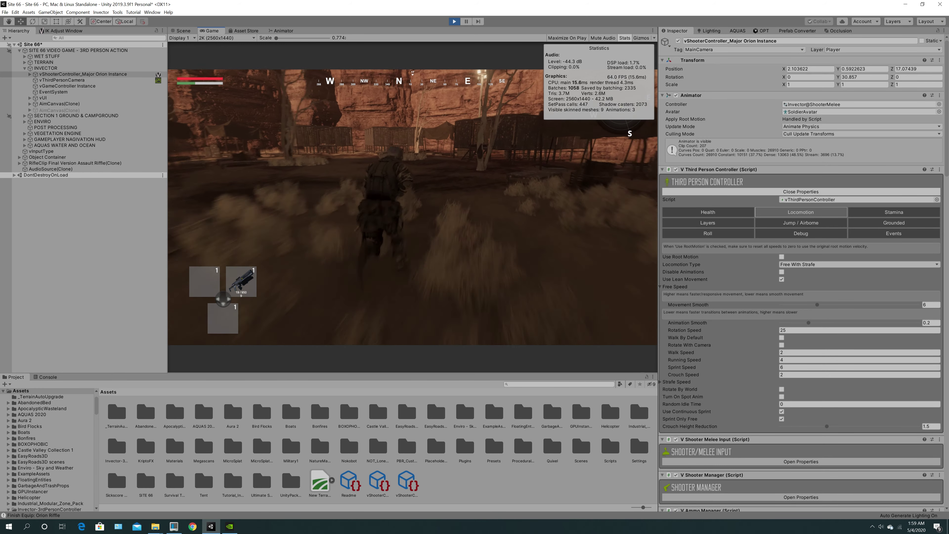
key(w)
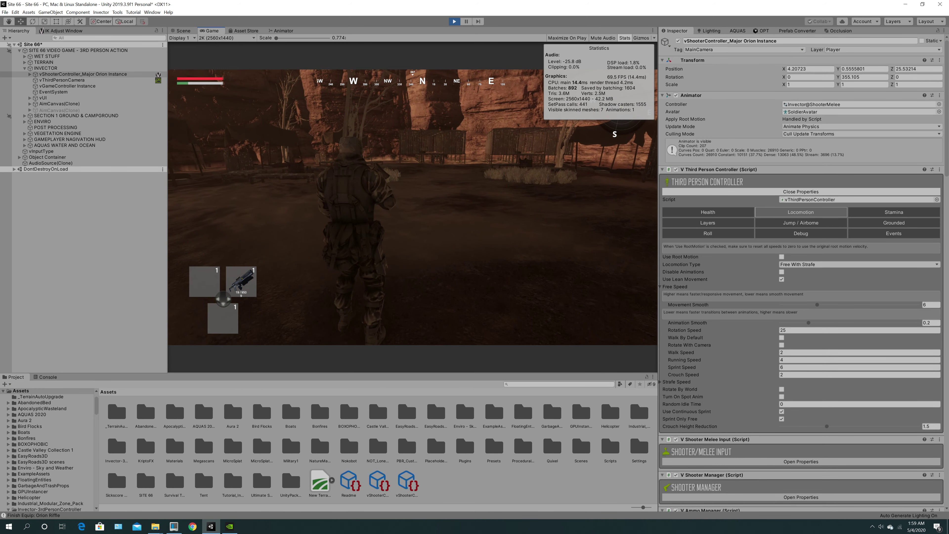
key(w)
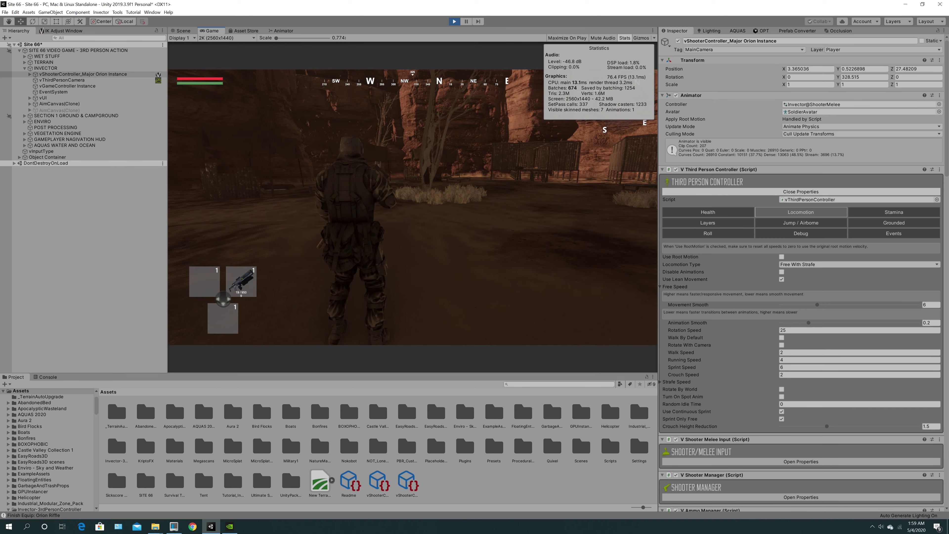
key(w)
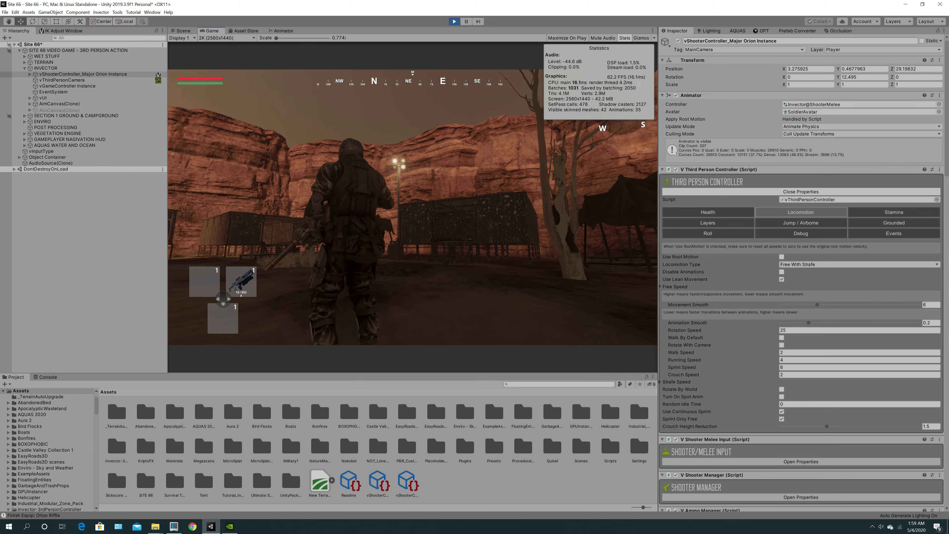
Turn the soldier back to the rusty barrel among the debris, aim the rifle, and fire several shots around it
key(w)
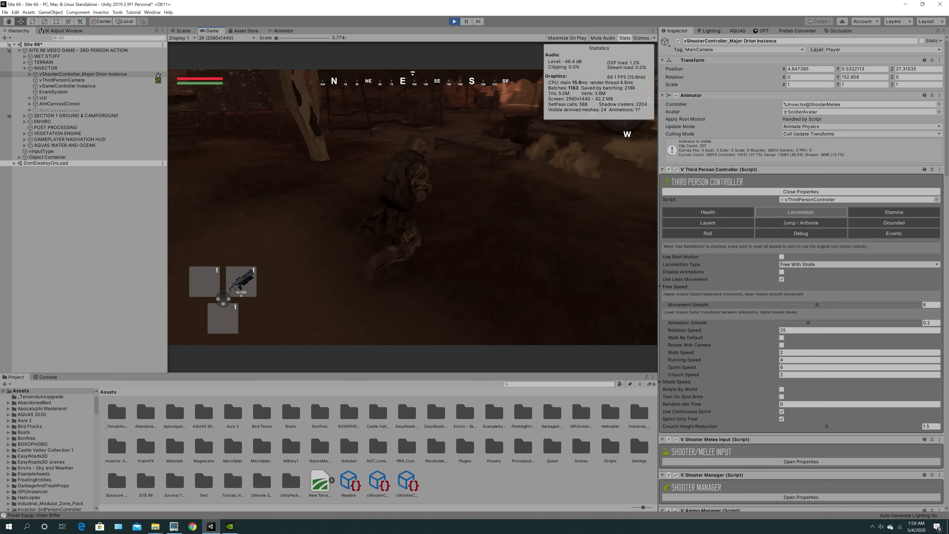
key(w)
right_click(412, 207)
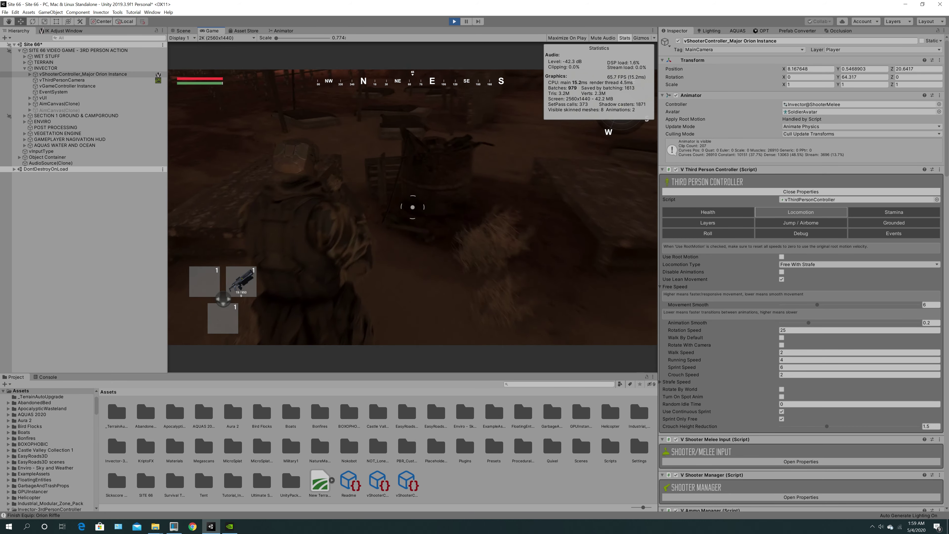
click(412, 207)
click(413, 207)
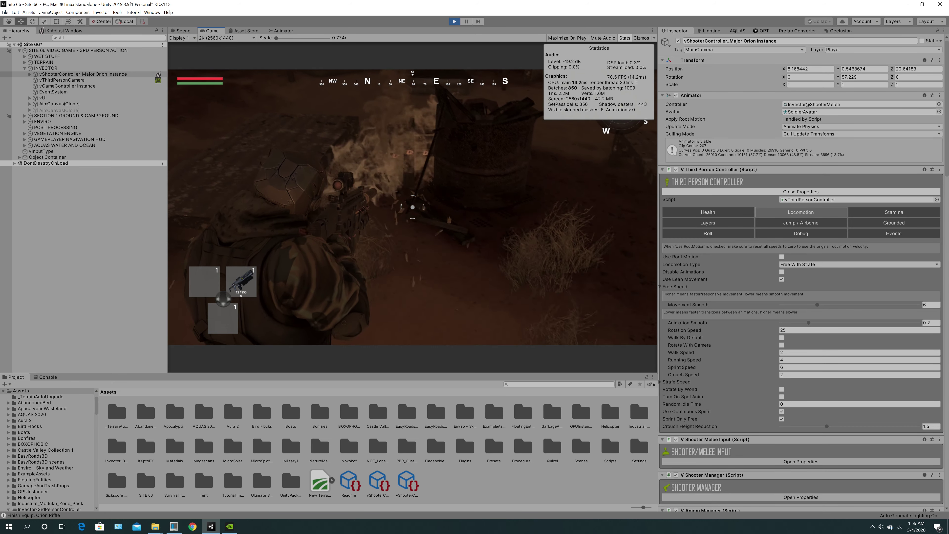
click(413, 206)
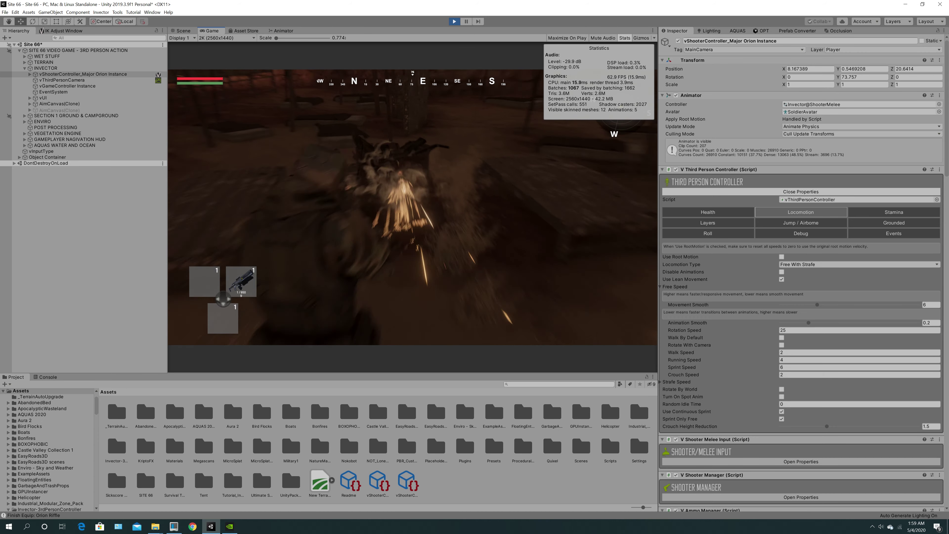
Run the soldier on from the barrel, aim and fire again, and sprint towards the bare tree
key(w)
key(w)
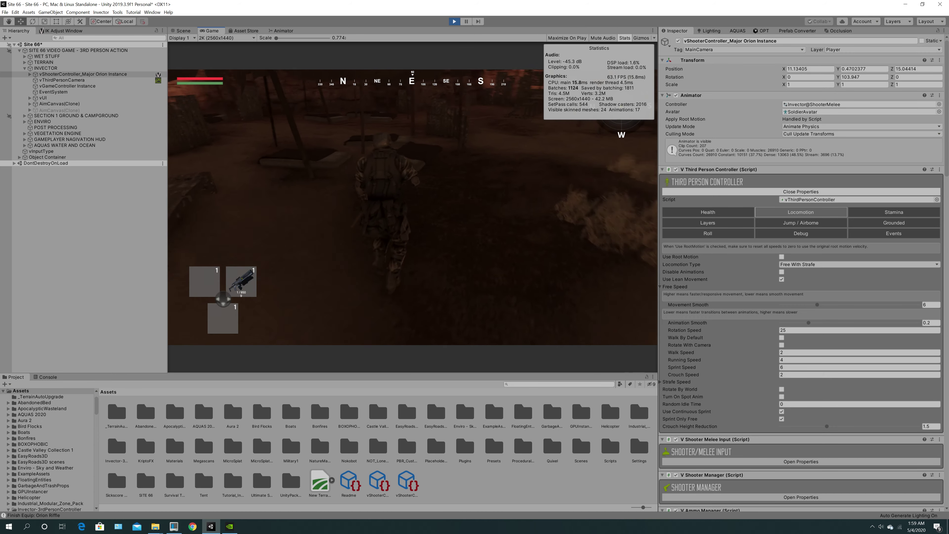
right_click(412, 207)
click(413, 207)
key(shift+w)
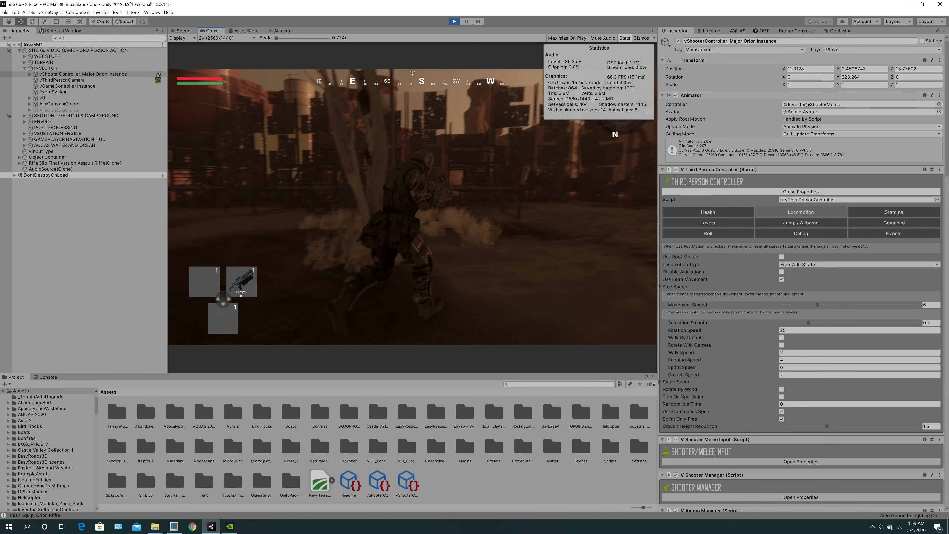
Run the soldier past the dry bushes to the wooden structure and climb onto its raised walkway
key(w)
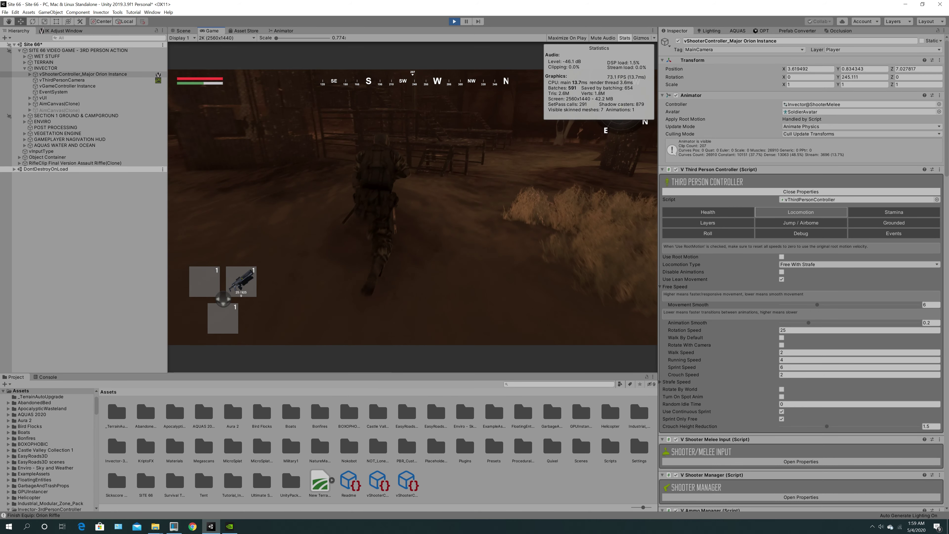
key(w)
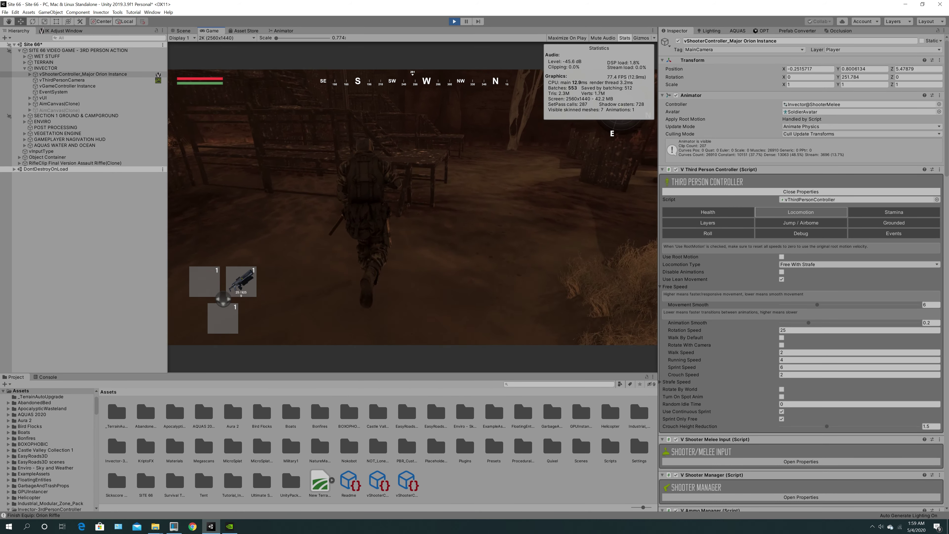
key(w)
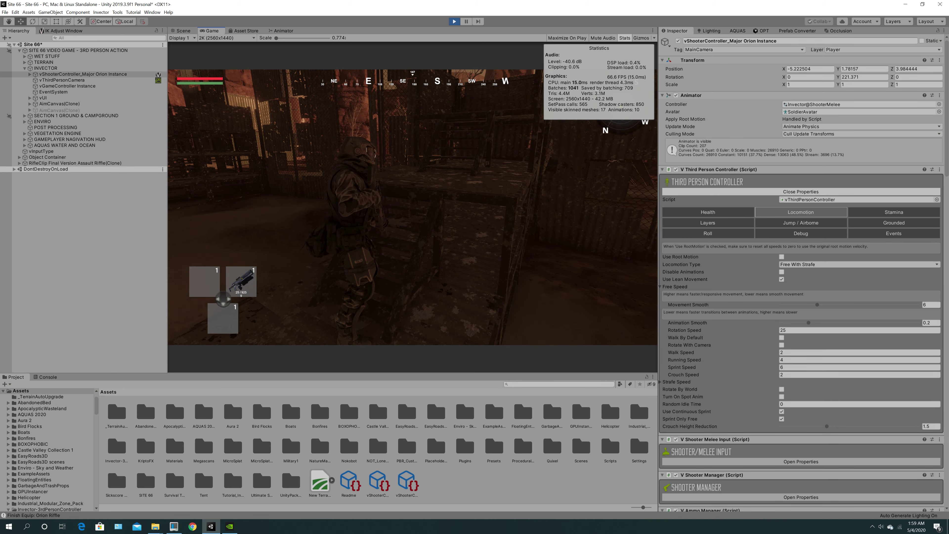
key(w)
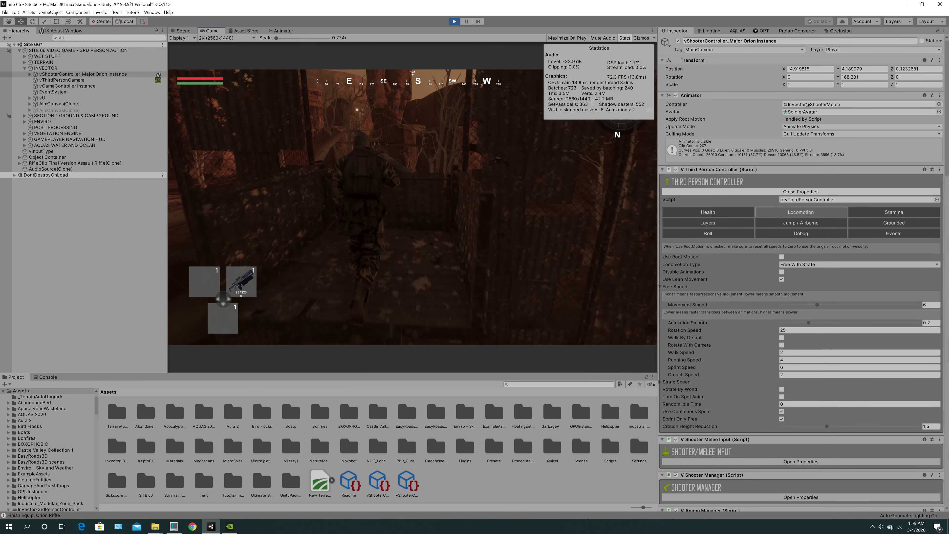
Advance along the raised walkway and fire the aimed rifle at the ground below near the bare trees
key(w)
right_click(412, 207)
click(413, 207)
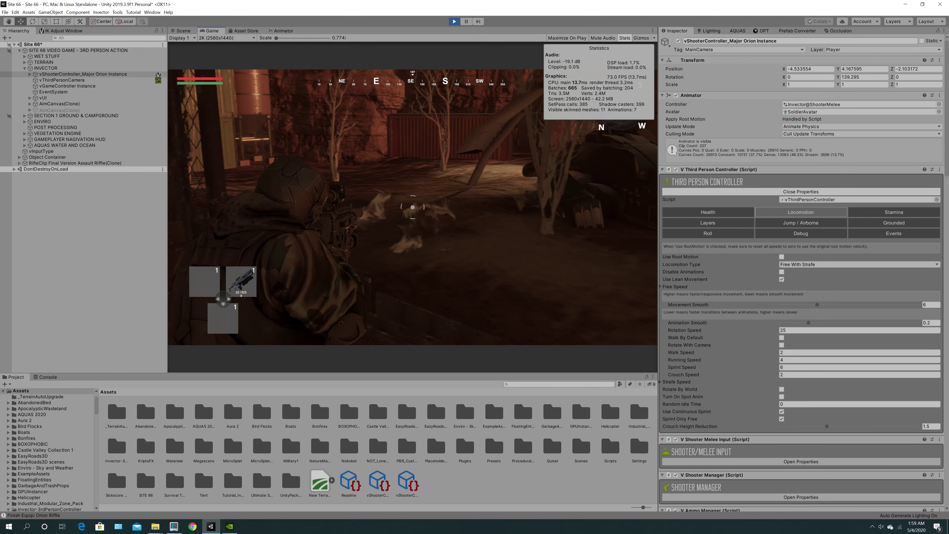
click(412, 207)
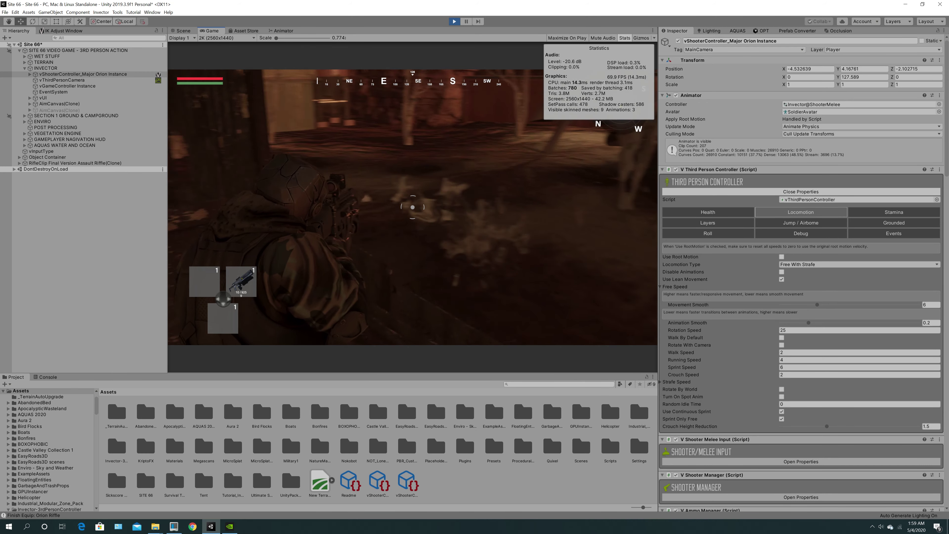
Bring the soldier down from the walkway, cross the camp yard, and run south to the gap in the fence
key(w)
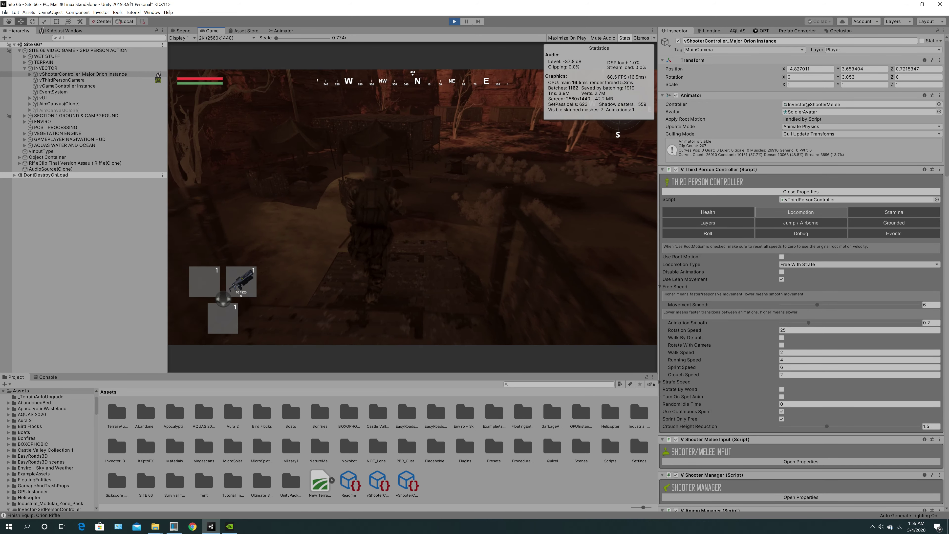
key(w)
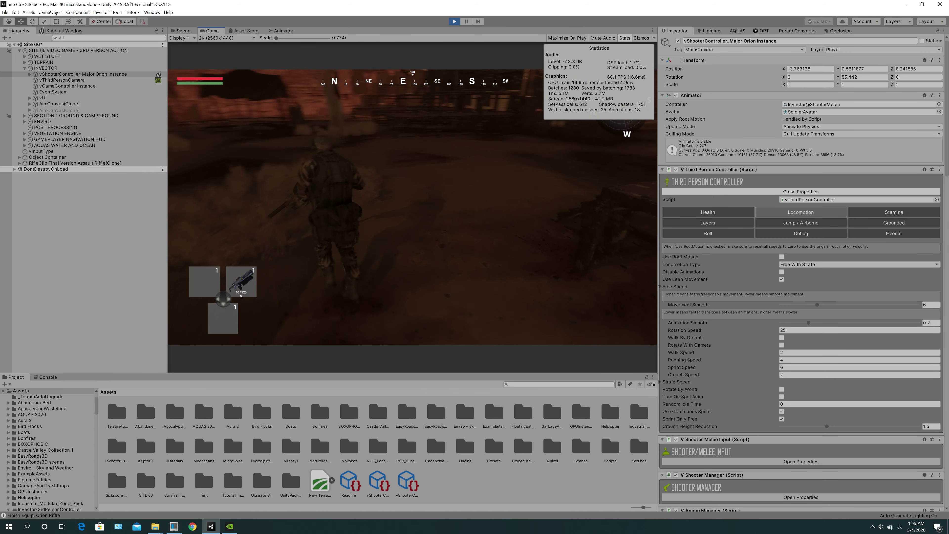
key(w)
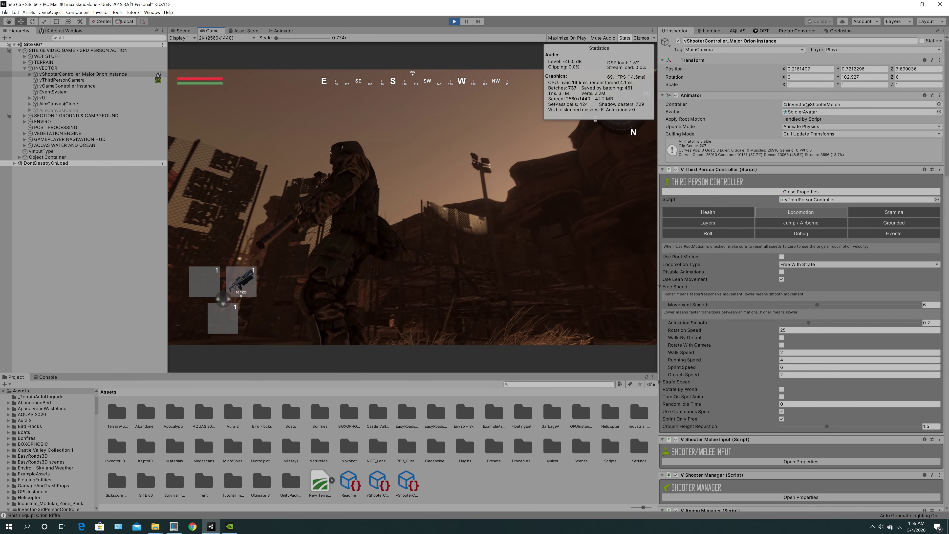
key(w)
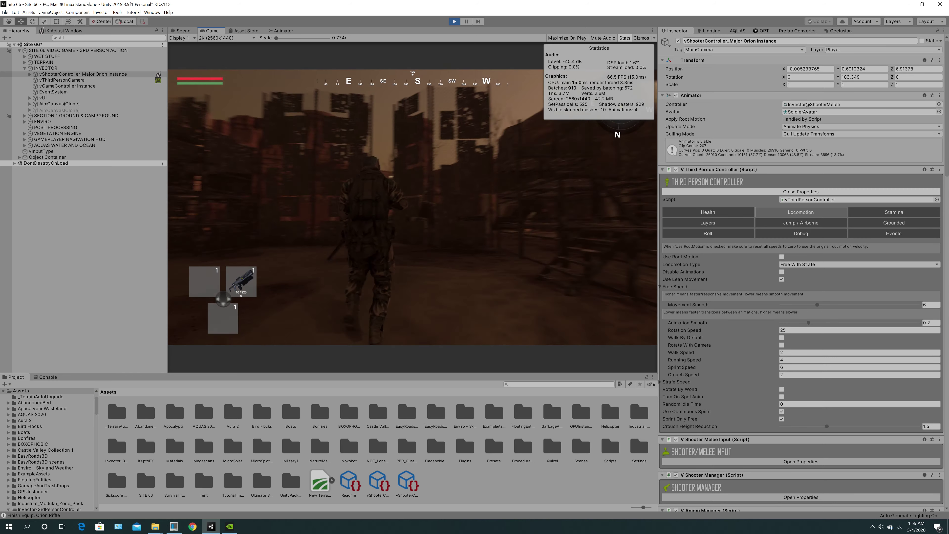
key(w)
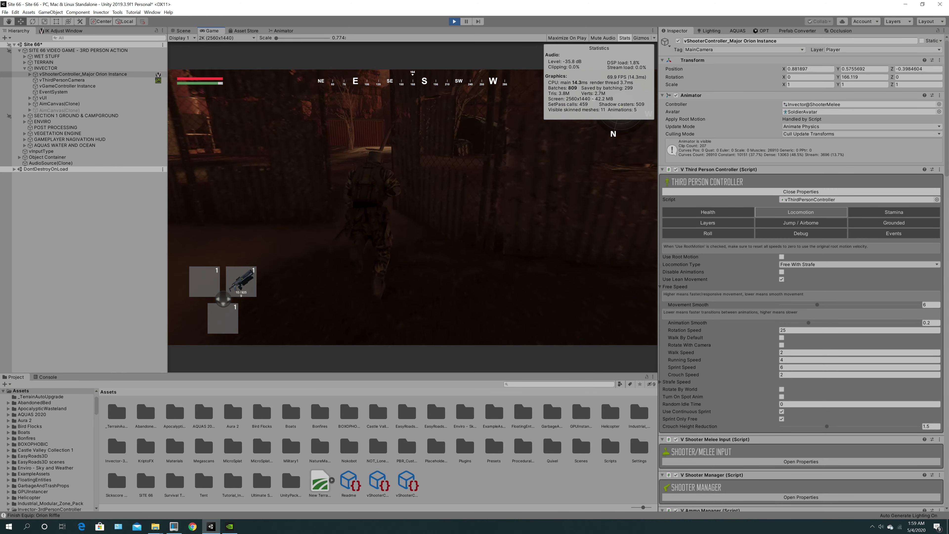
Run the soldier through the fence gap, across the dark yard and south to the lit ground beside the crashed helicopter
key(w)
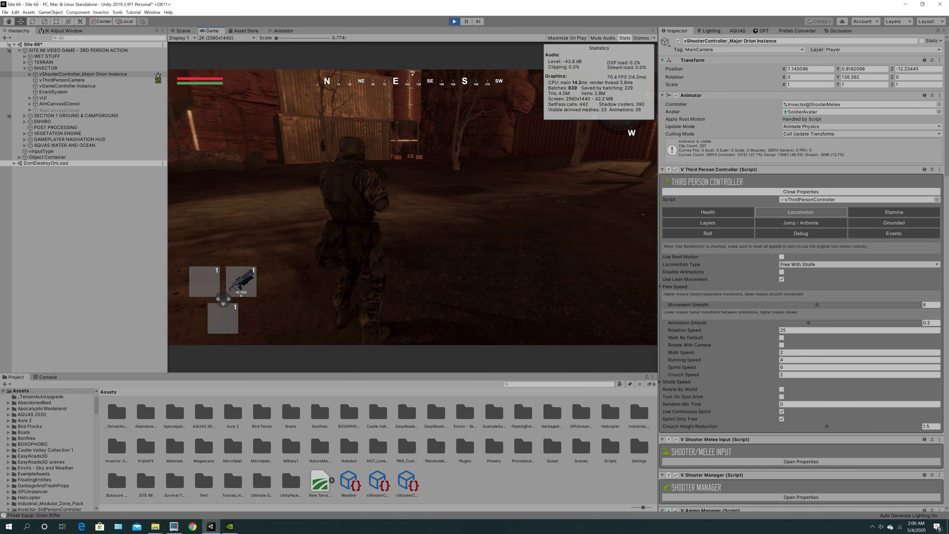
key(w)
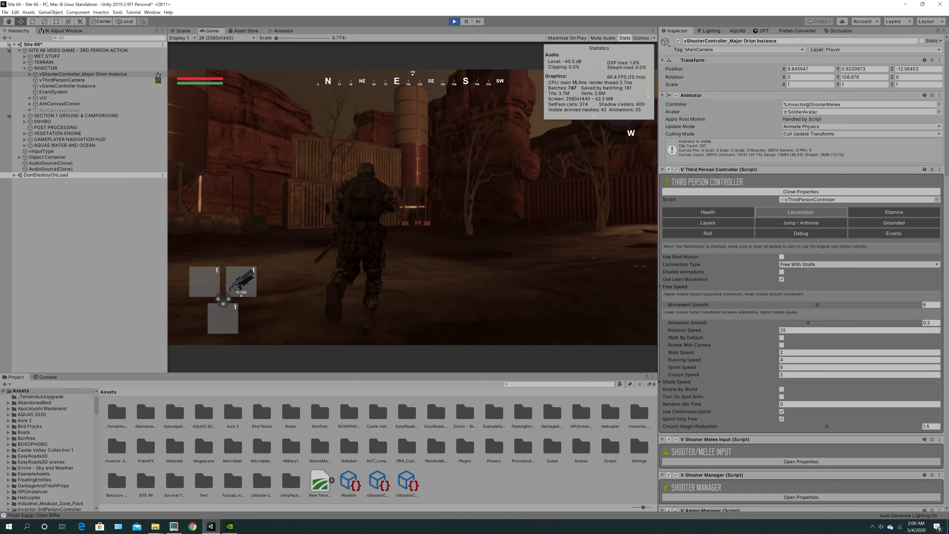
key(w)
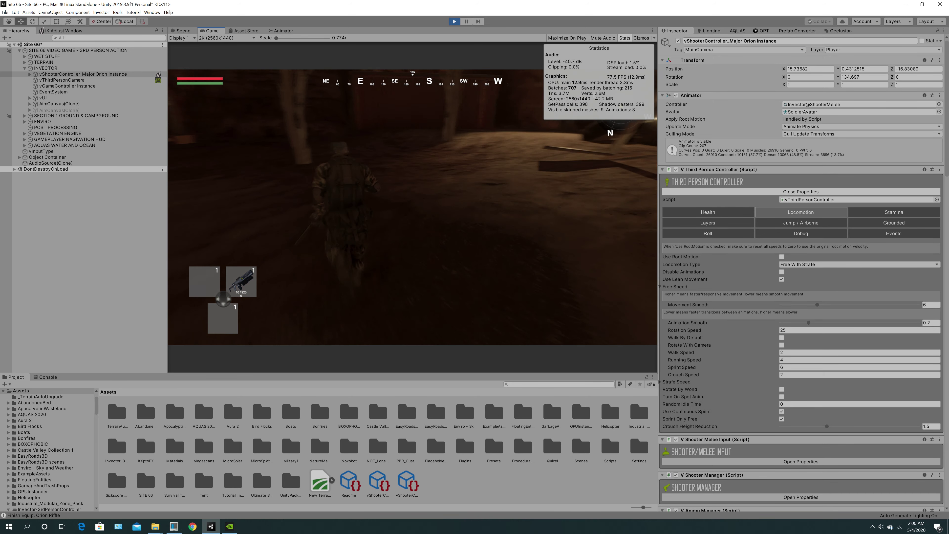
key(w)
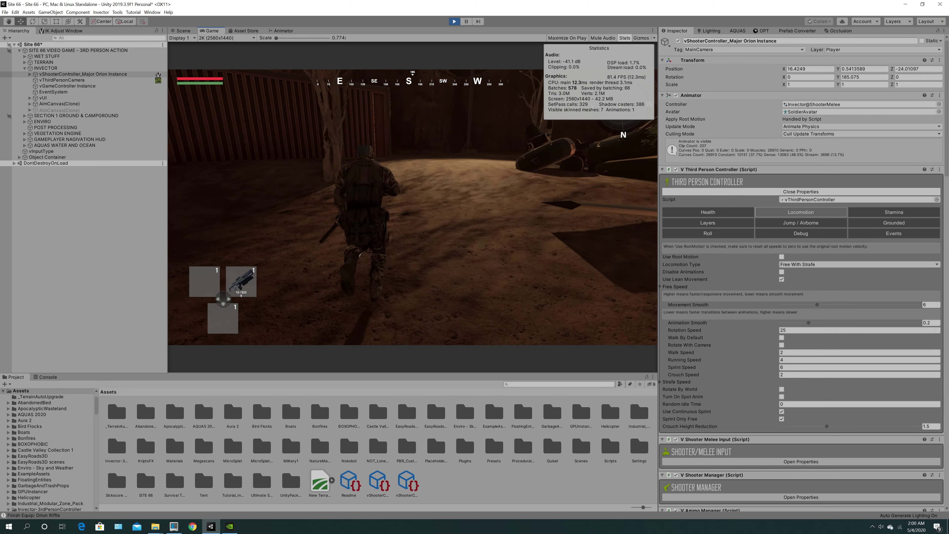
key(w)
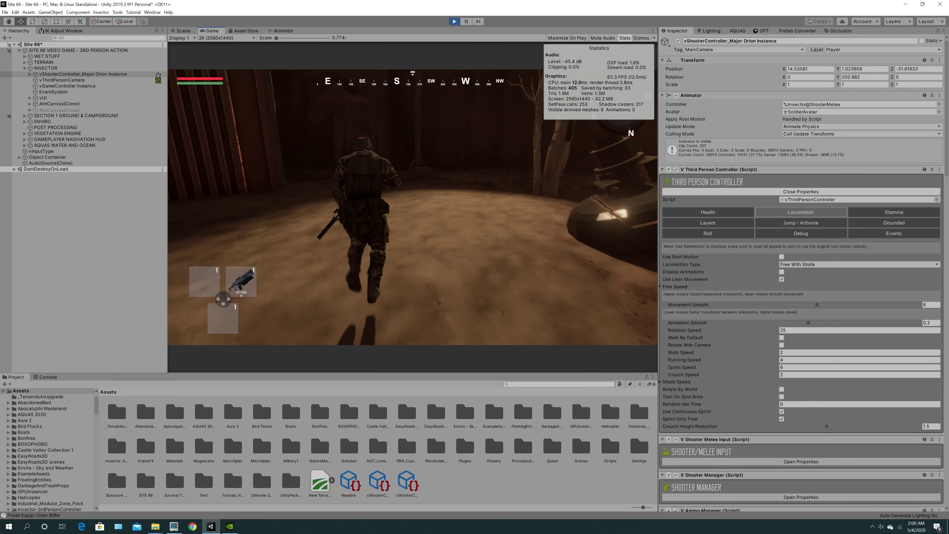
key(w)
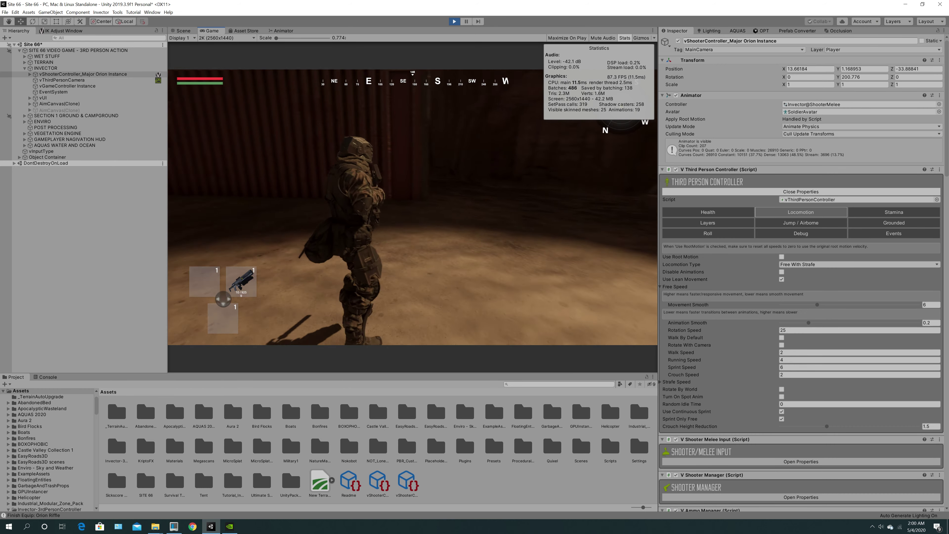
Move the soldier around the lit ground beside the wreck, turning him to show the armour and rifle from several sides
key(d)
key(w)
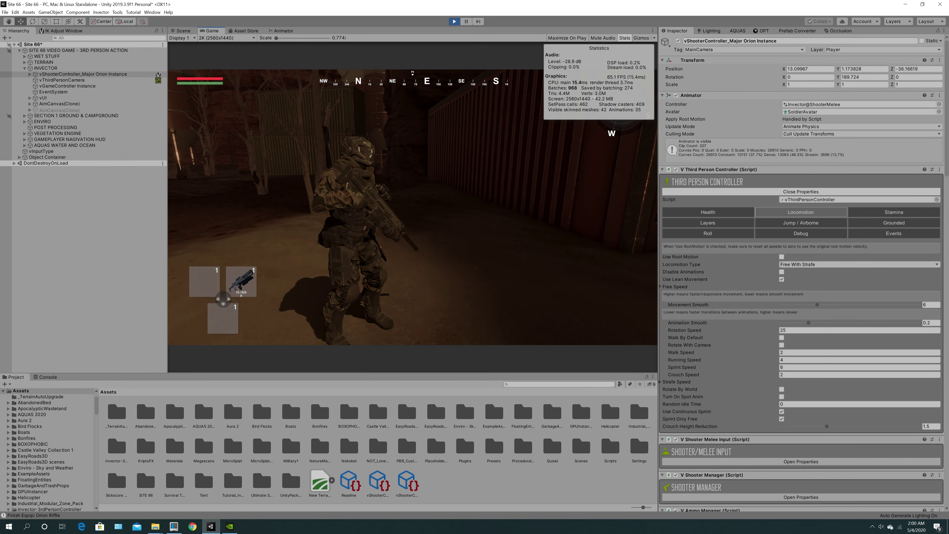
key(w)
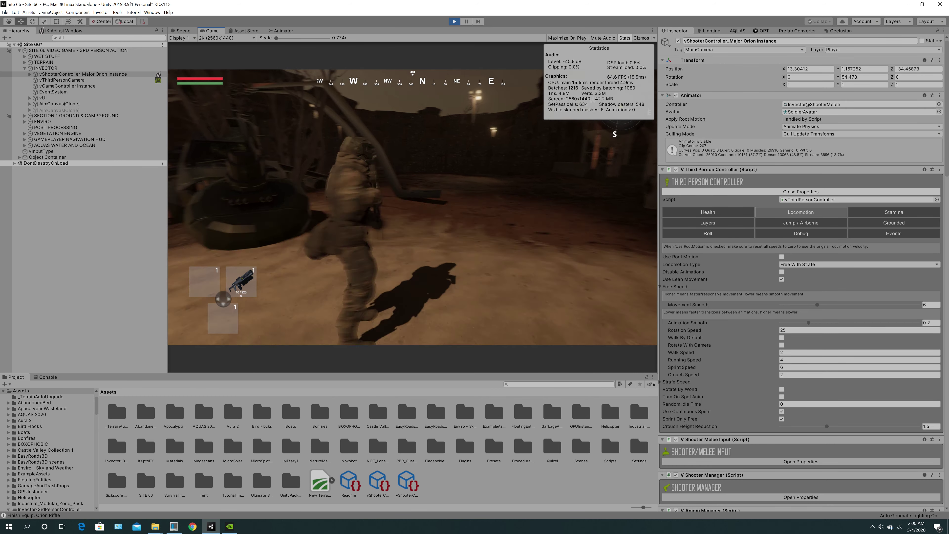
key(w)
key(s)
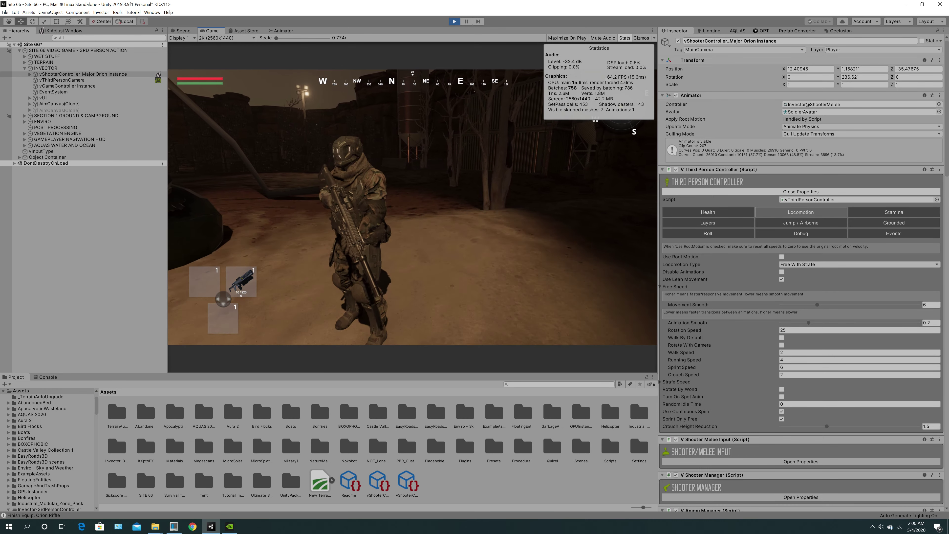
key(d)
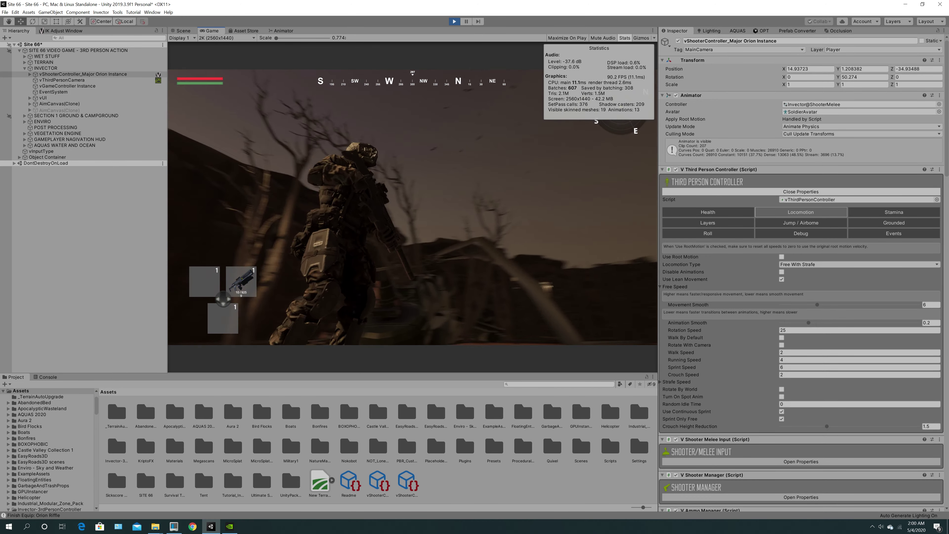
Turn the soldier north and run him away from the wreck into the dark yard near the water tower
key(w)
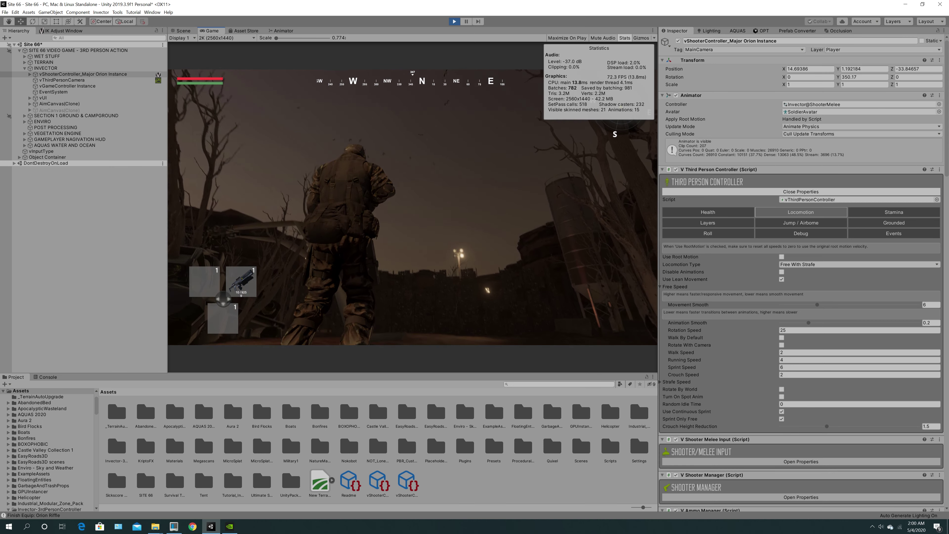
key(w)
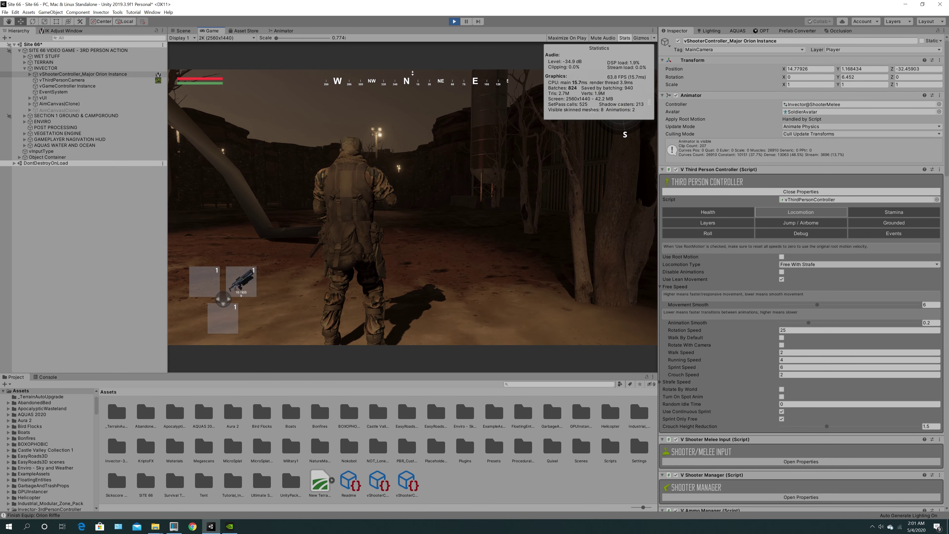
key(w)
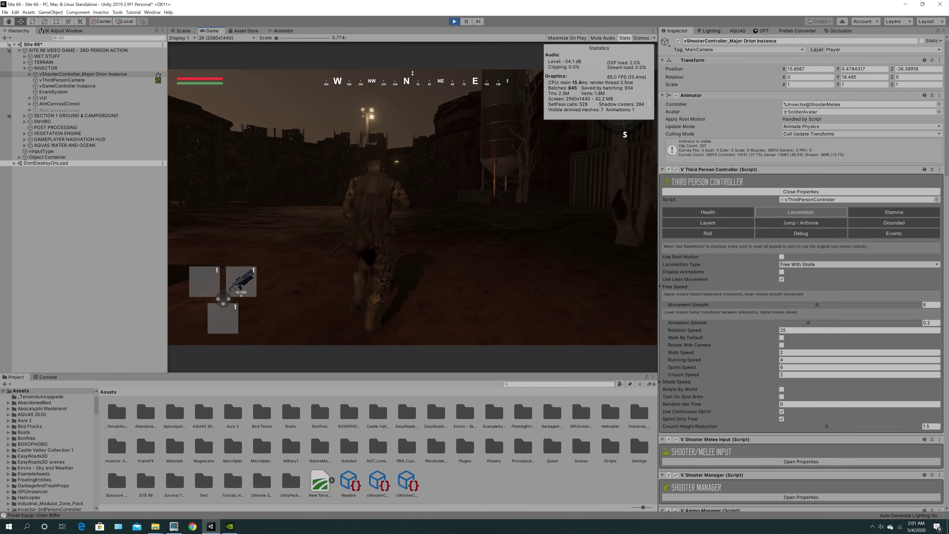
key(w)
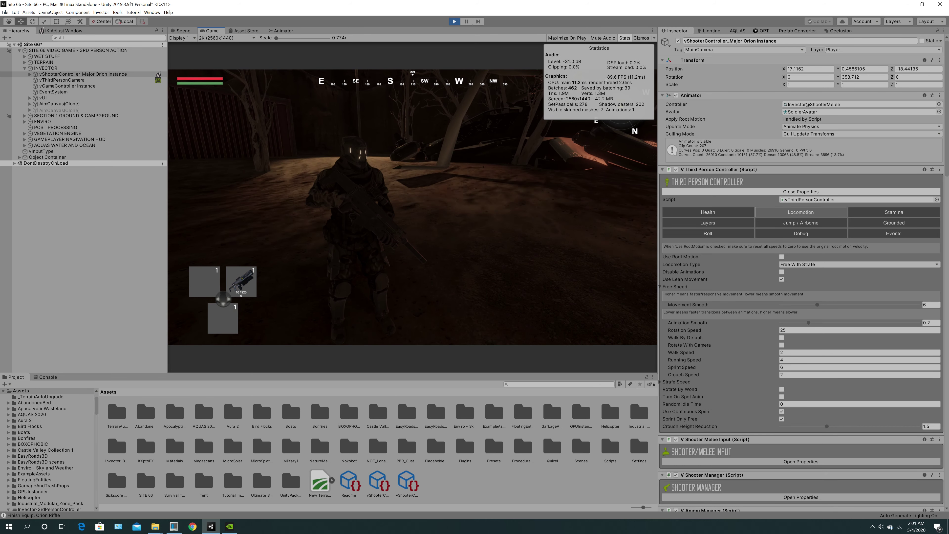
Sprint the soldier south past the lit ground, follow the metal fence, and turn east towards the bare trees
key(w)
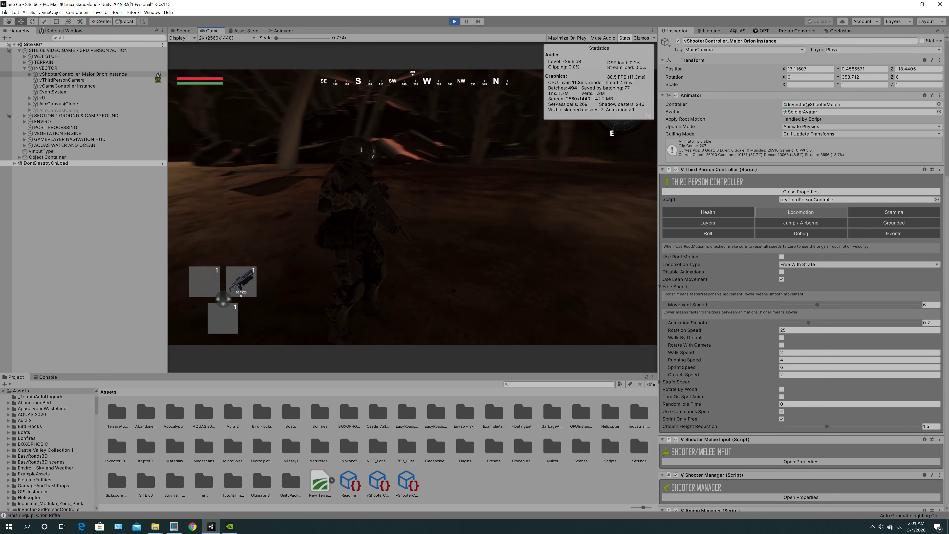
key(d)
key(shift+w)
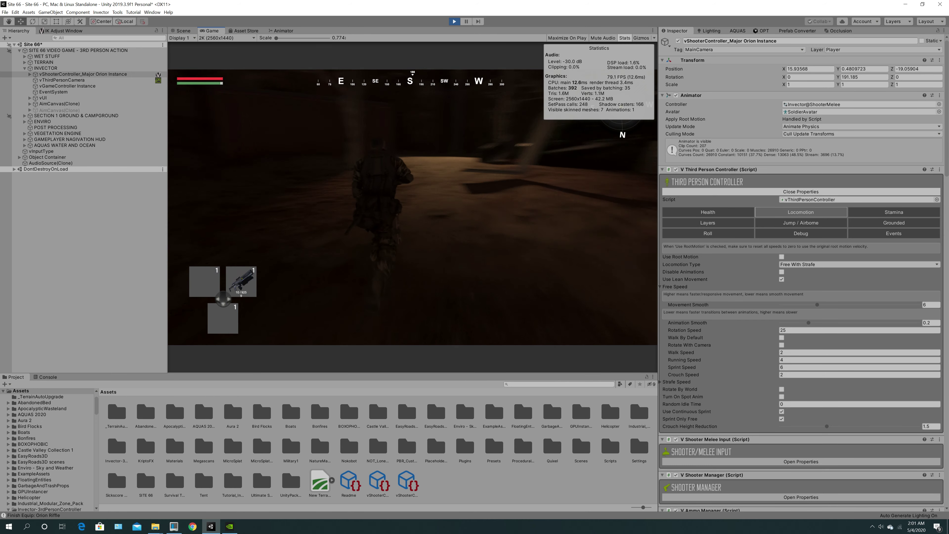
key(shift+w)
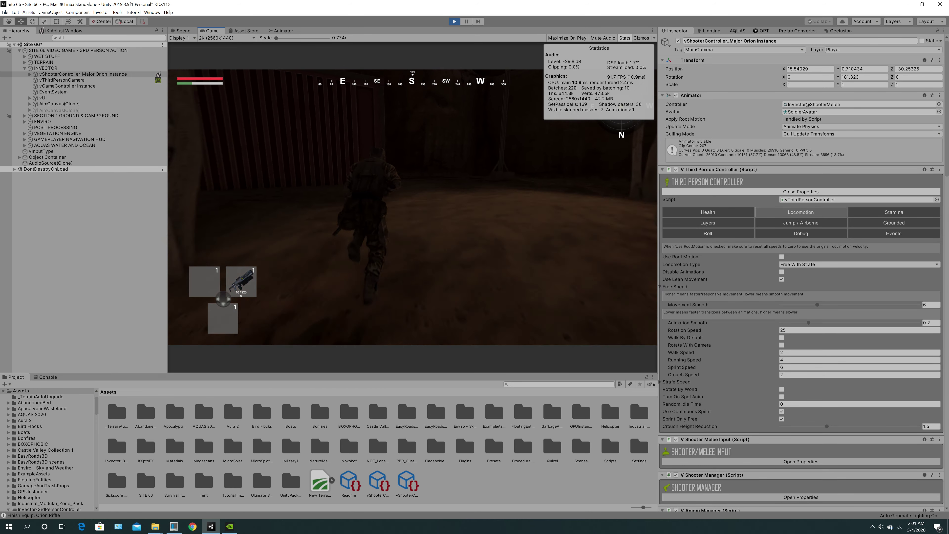
key(w)
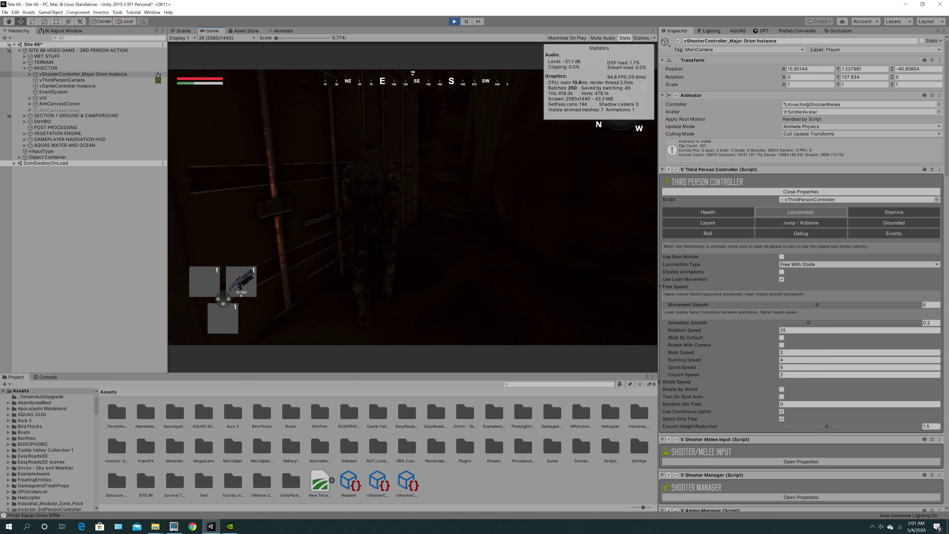
key(w)
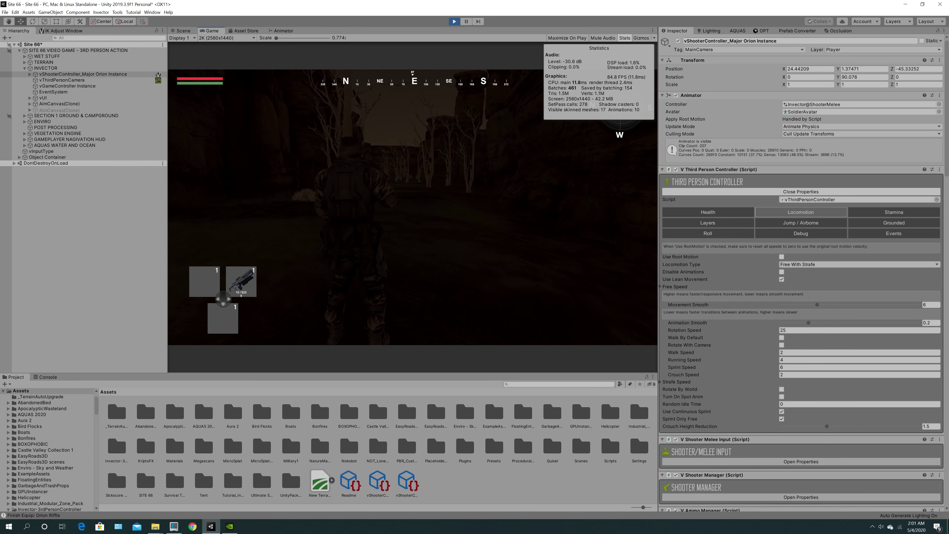
key(w)
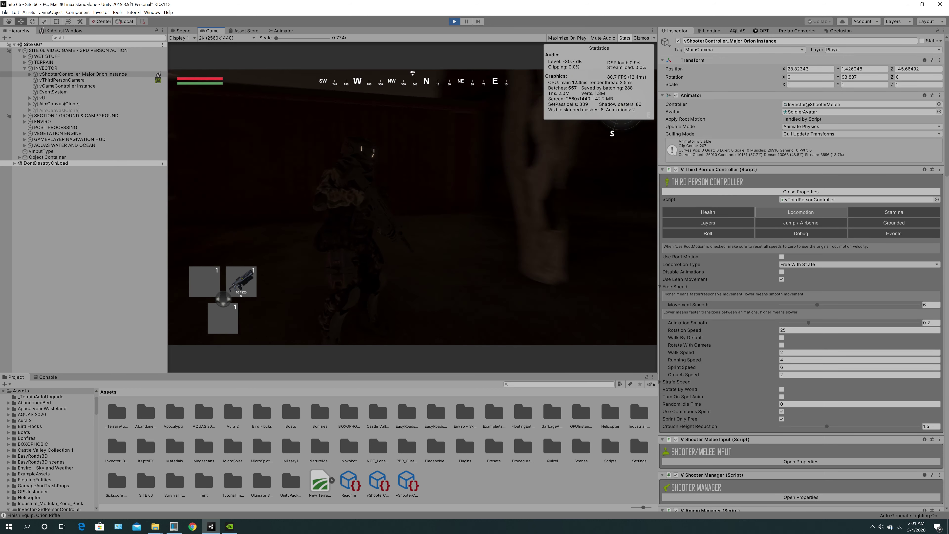
Run the soldier back west along the corrugated fence and north past the crashed helicopter into the open yard
key(w)
key(w)
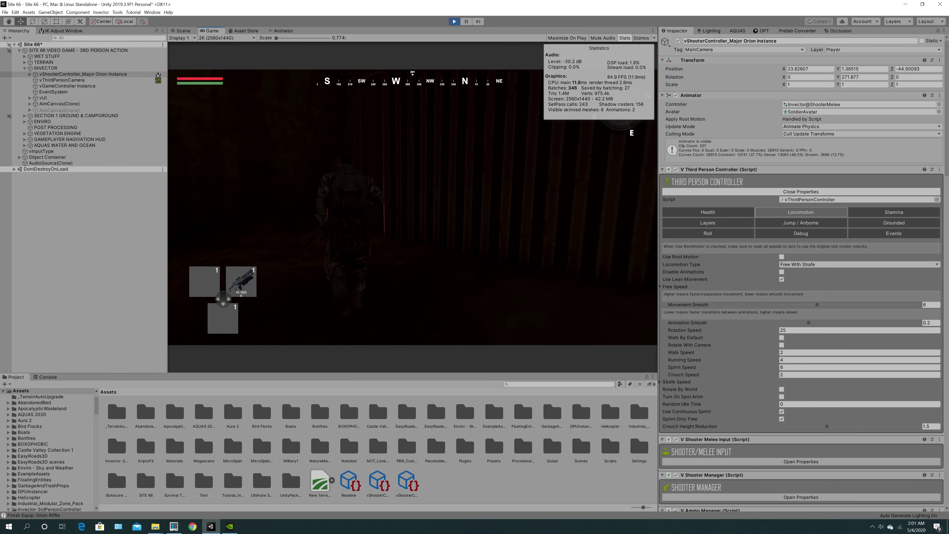
key(w)
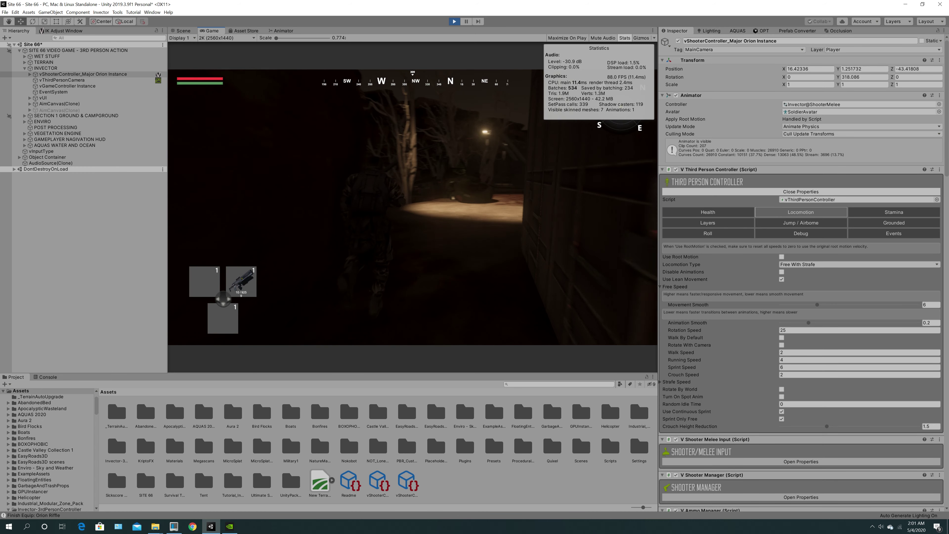
key(w)
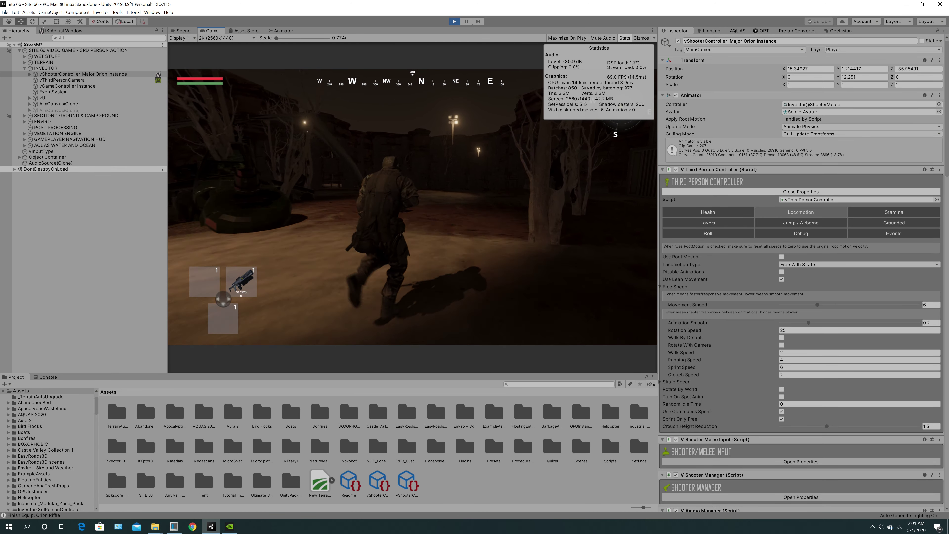
key(w)
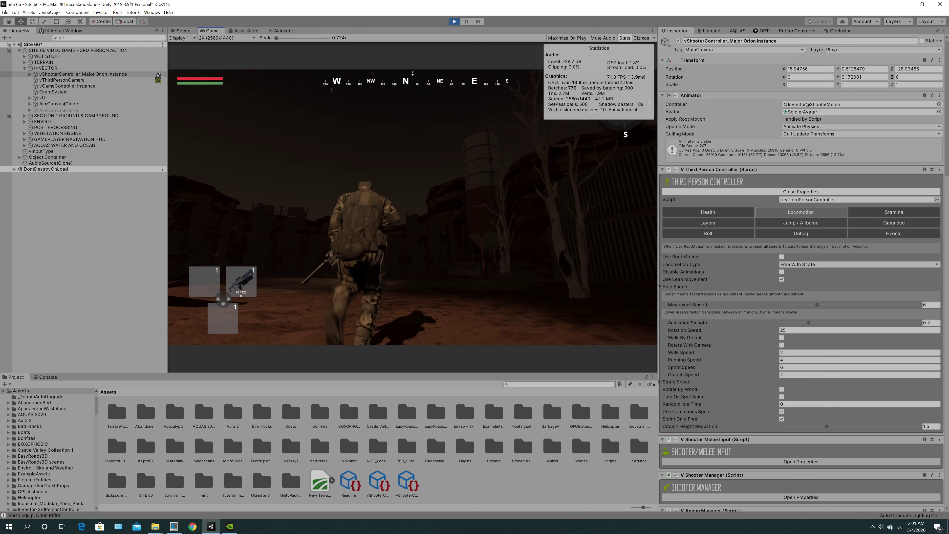
key(w)
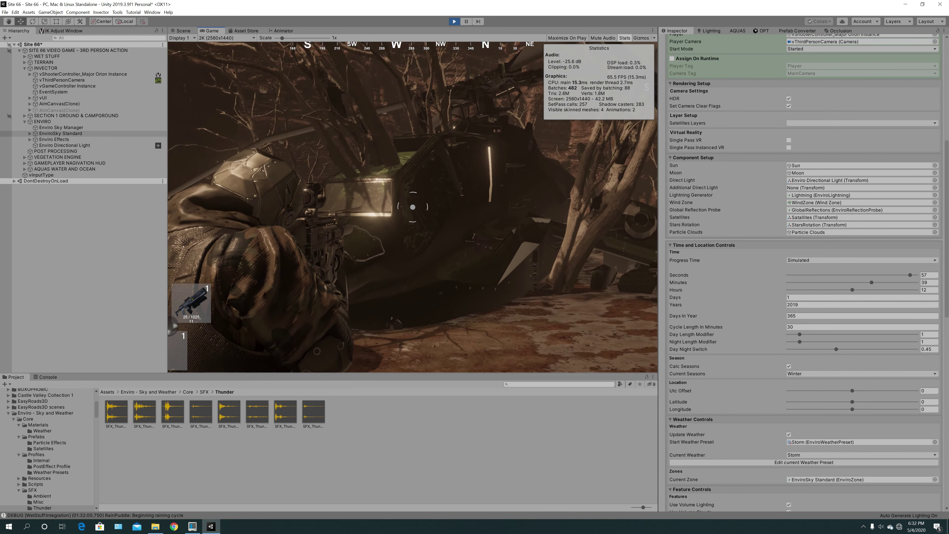
Fire the aimed rifle at the crashed helicopter and run the soldier across the wet ground beside it
click(413, 207)
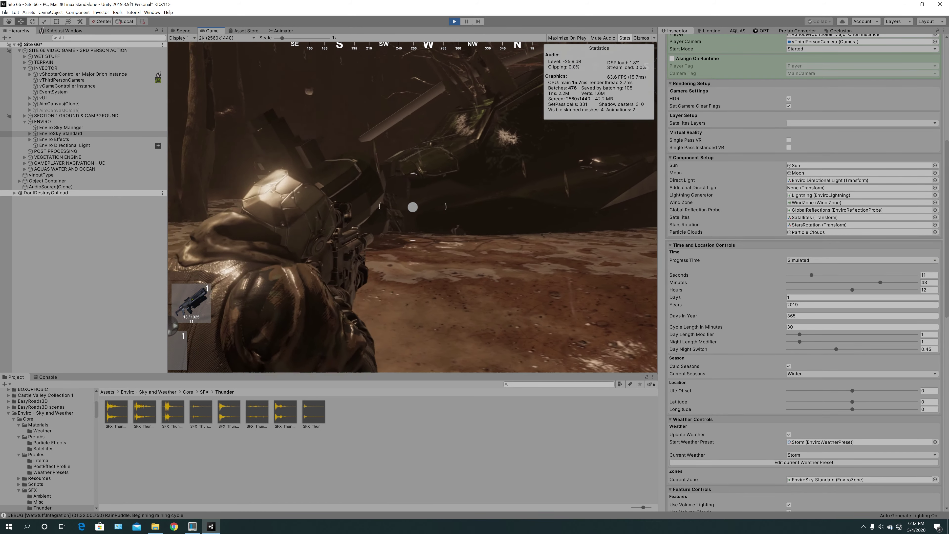
click(413, 206)
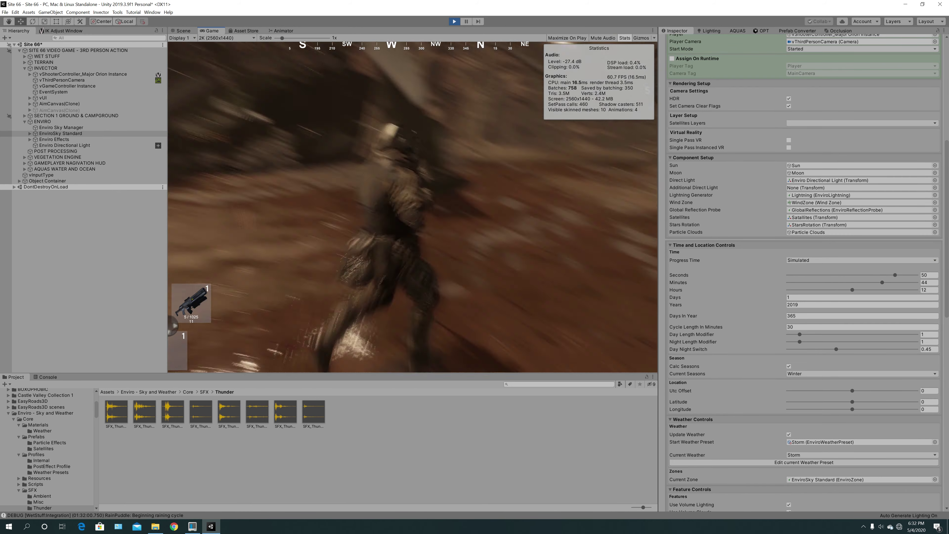
key(w)
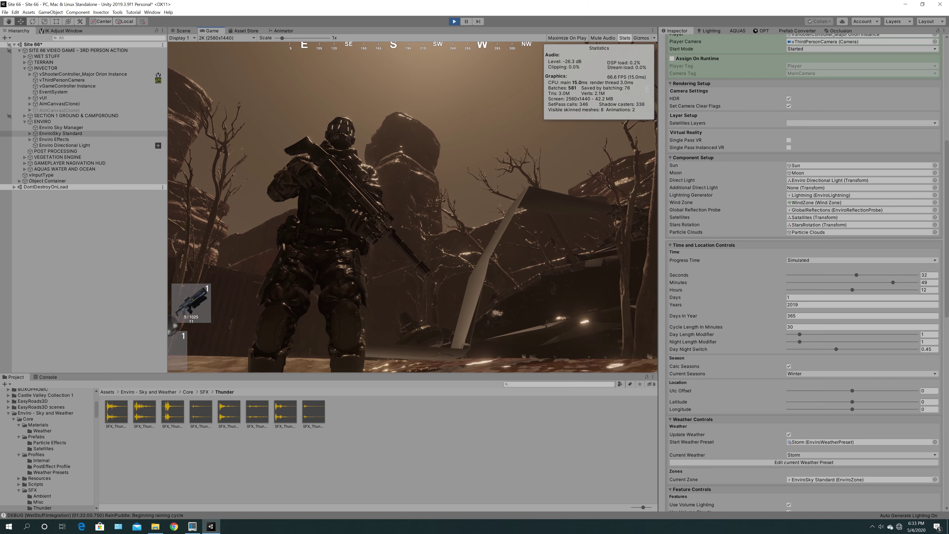
Run the soldier into the camp, then aim and fire the rifle at the canvas canopy below the cliff
right_click(412, 206)
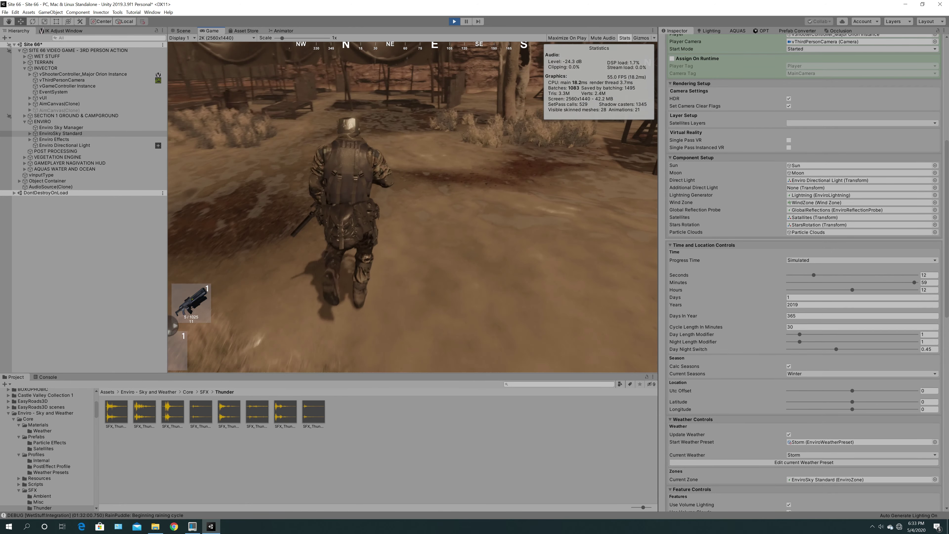
right_click(412, 207)
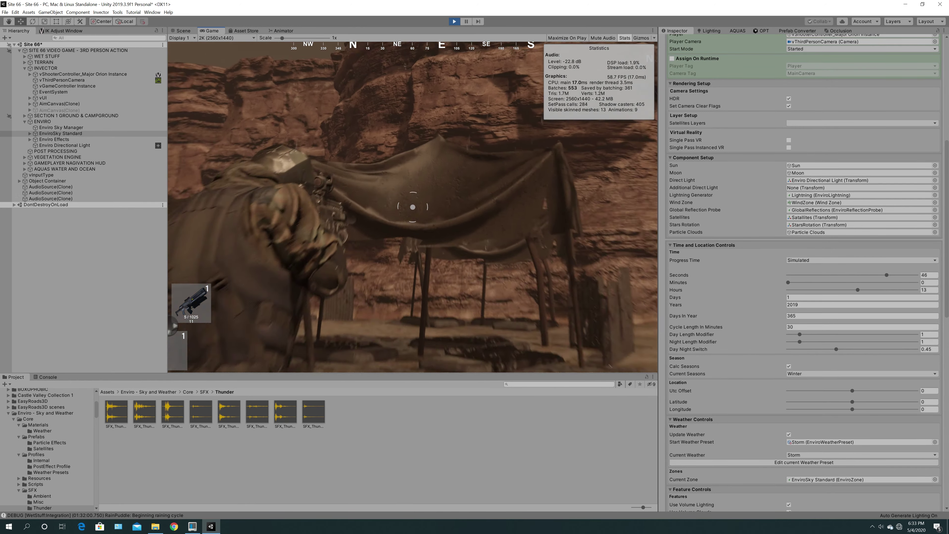
click(412, 207)
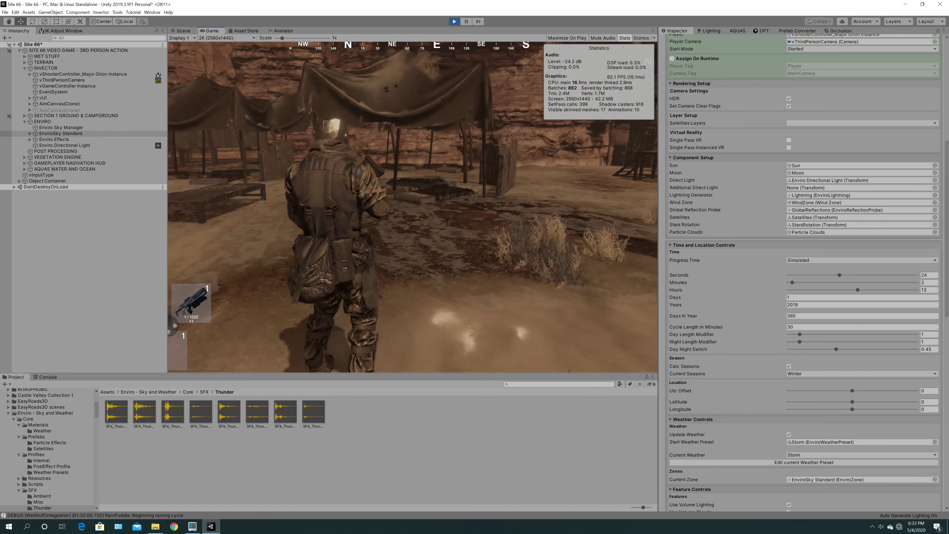
Run the soldier past the camp tables and dry bushes to the wooden structure and up its stairs
key(w)
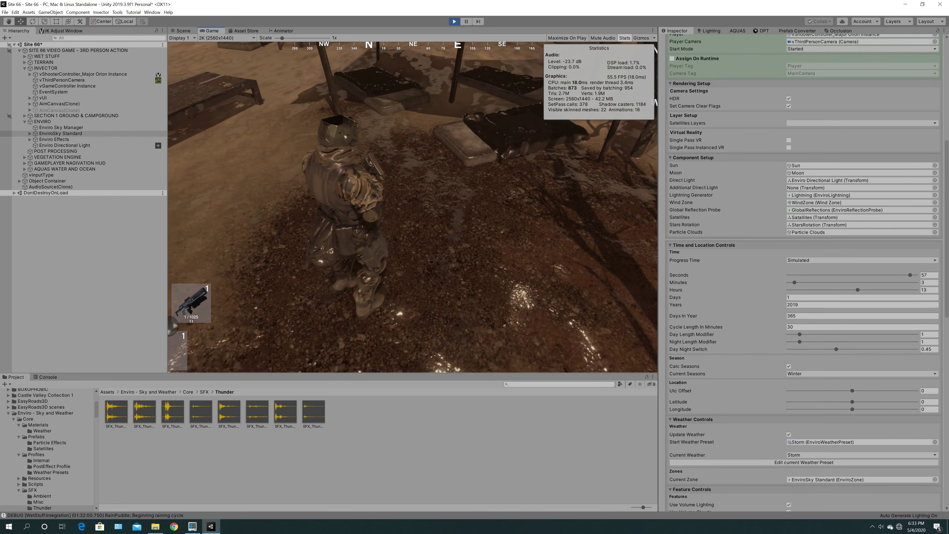
key(w)
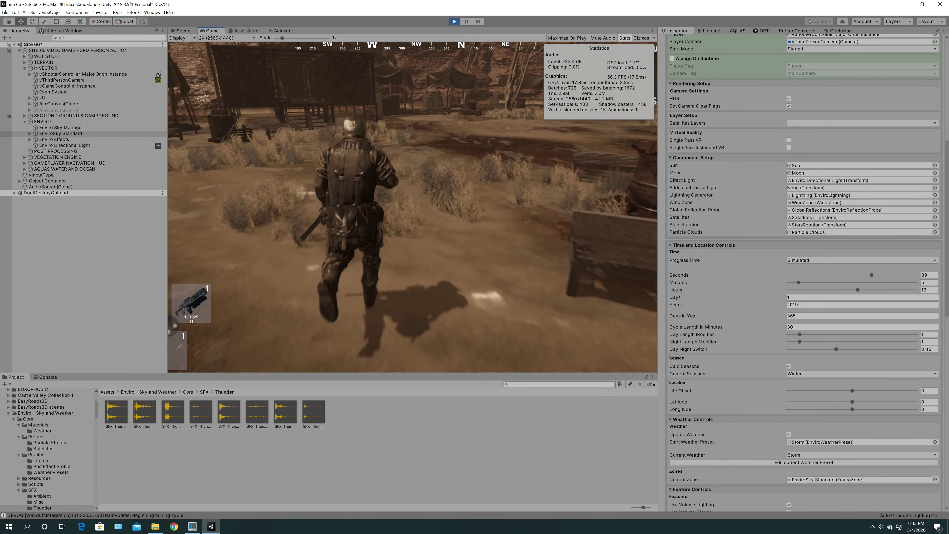
key(w)
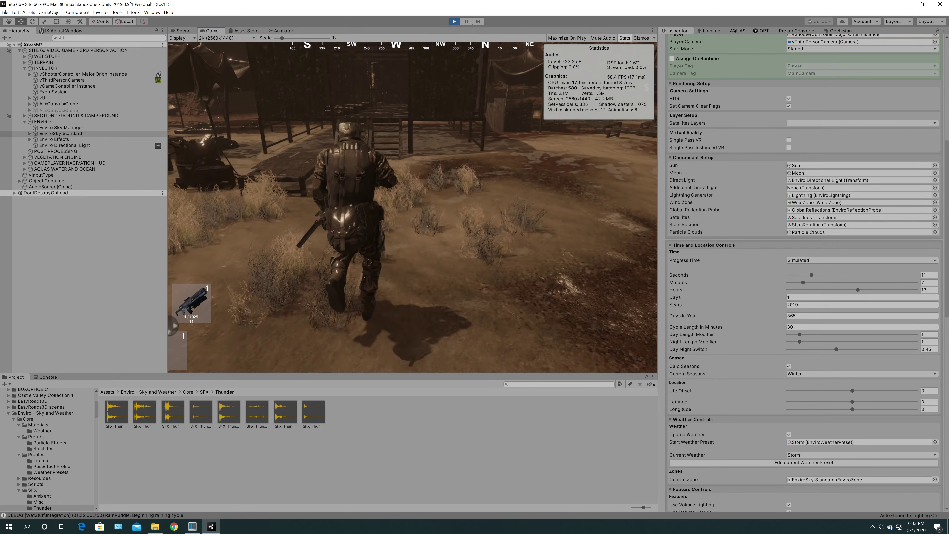
key(w)
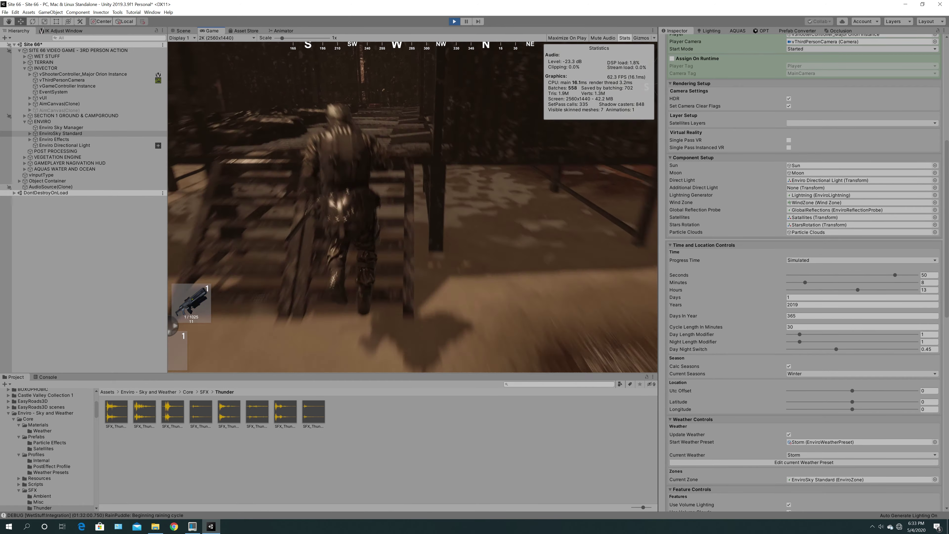
Run the soldier up the wooden stairs and through the dark hut, past the beds and first-aid kits
key(w)
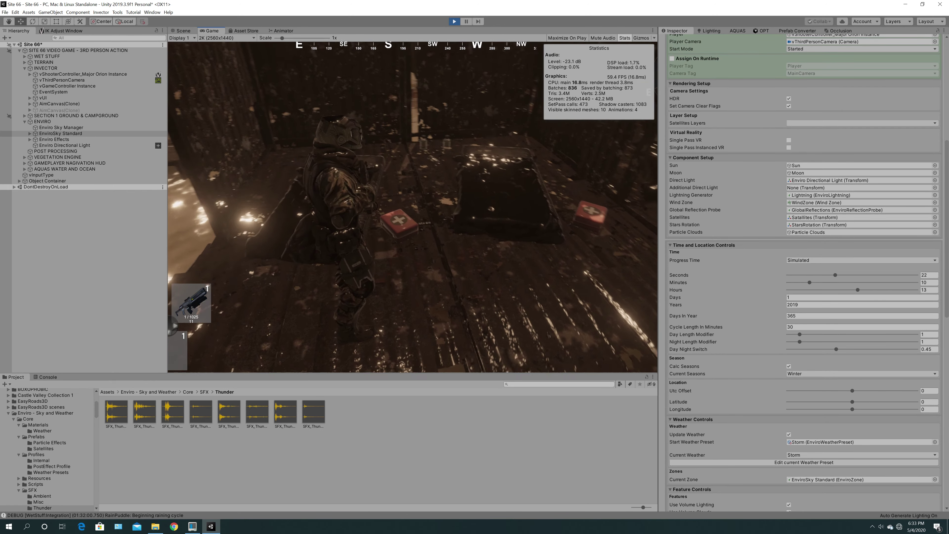
key(w)
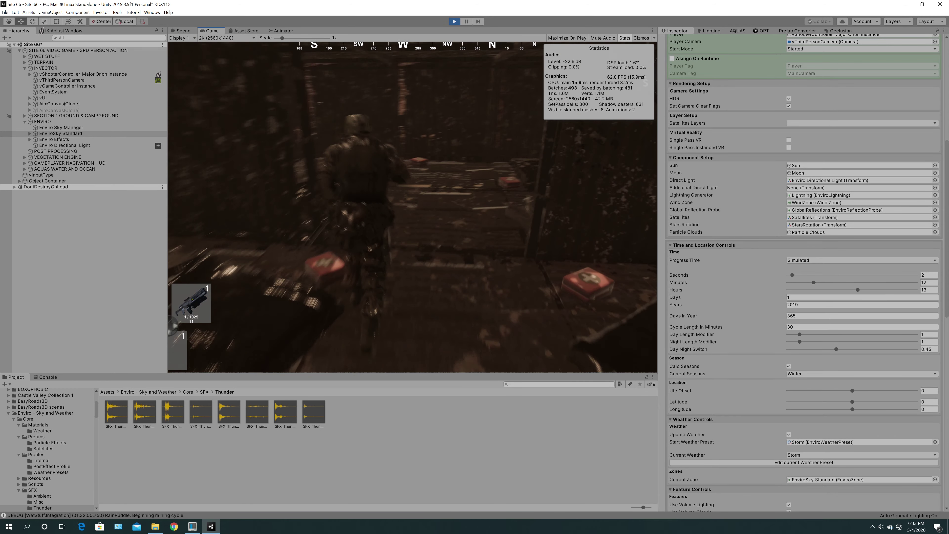
key(w)
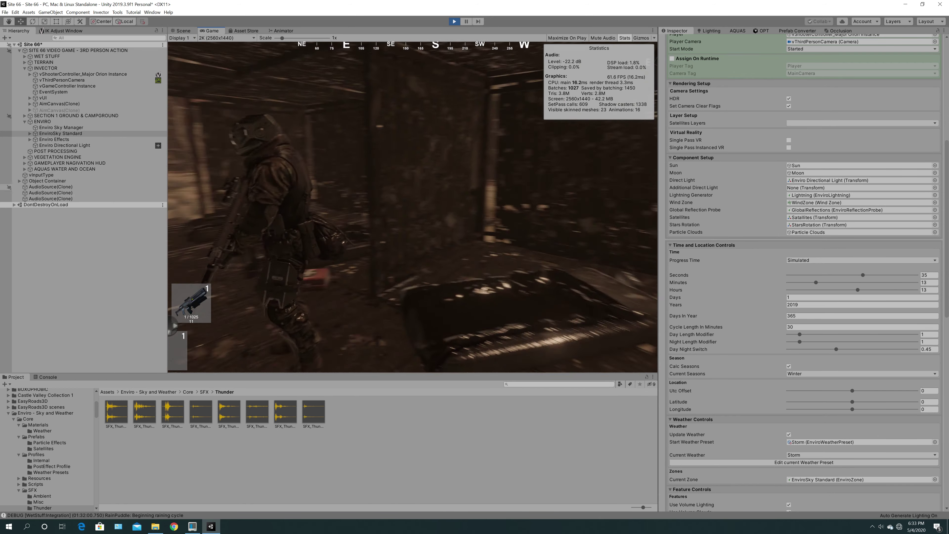
key(w)
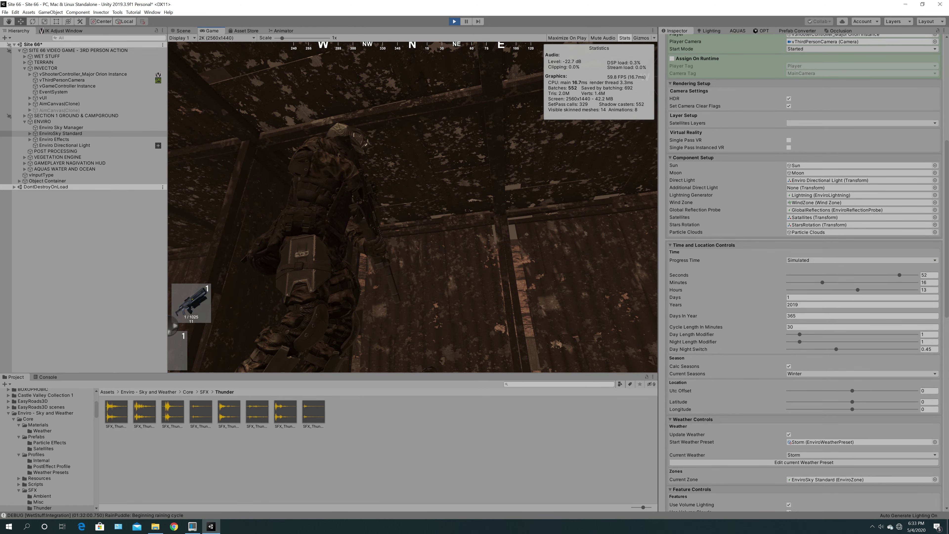
Run the soldier out of the hut and across the camp, past the tables toward the wooden platform
key(w)
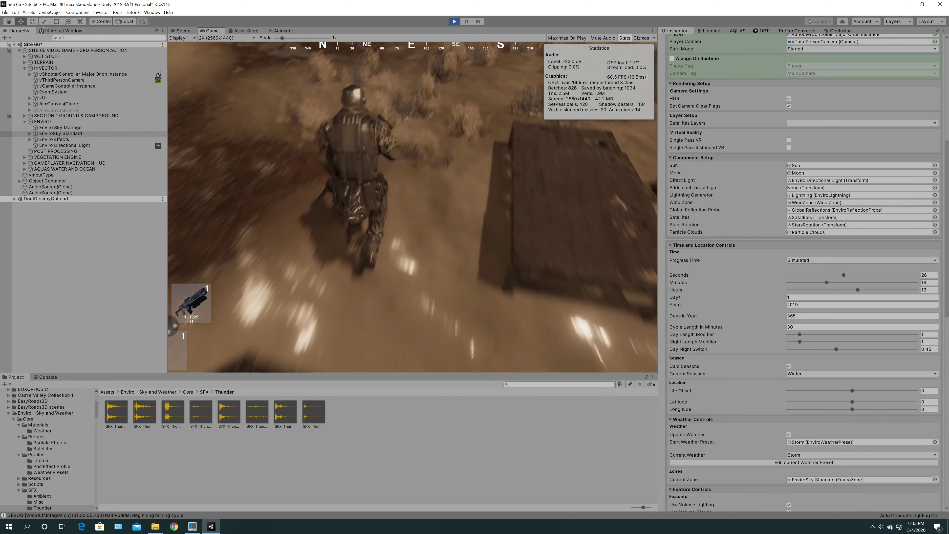
key(w)
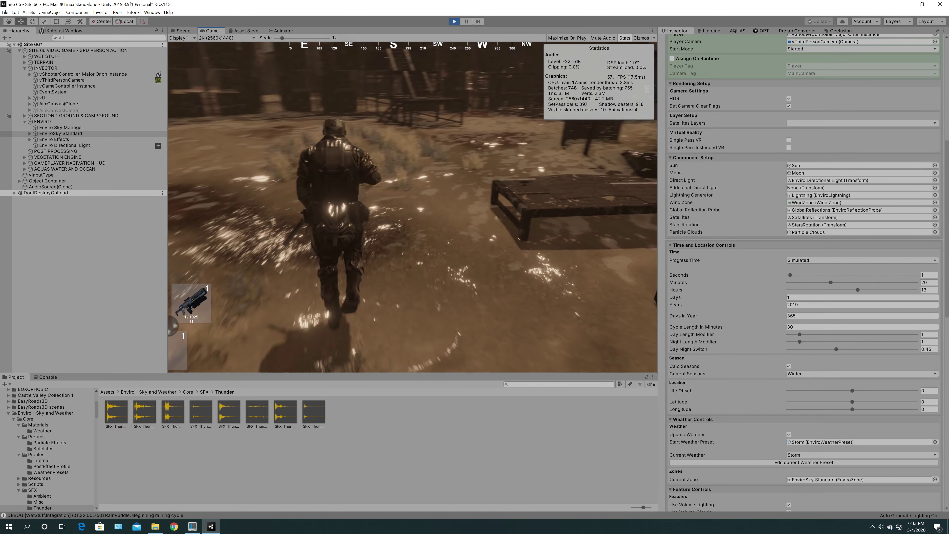
key(w)
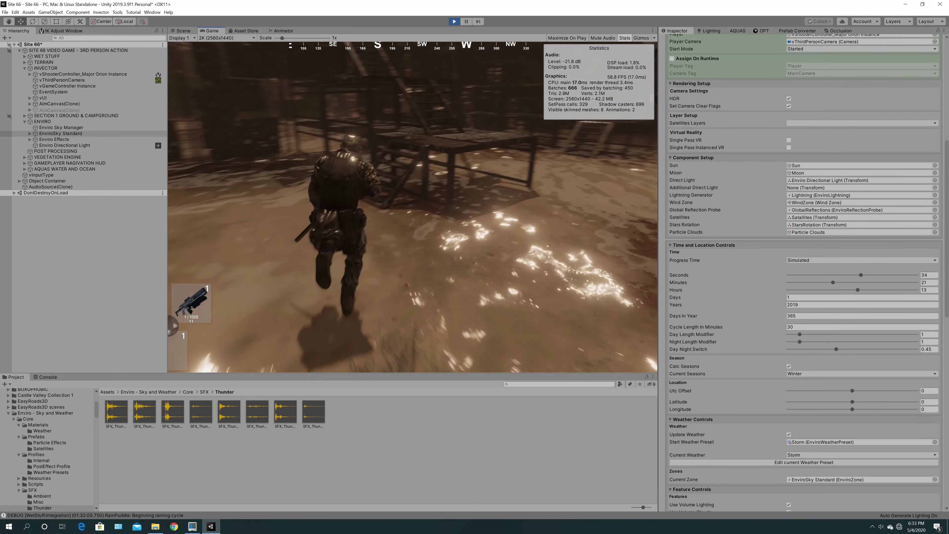
Take the soldier up the wooden stairs and fire the scoped rifle southeast over the railing toward the wreckage
key(w)
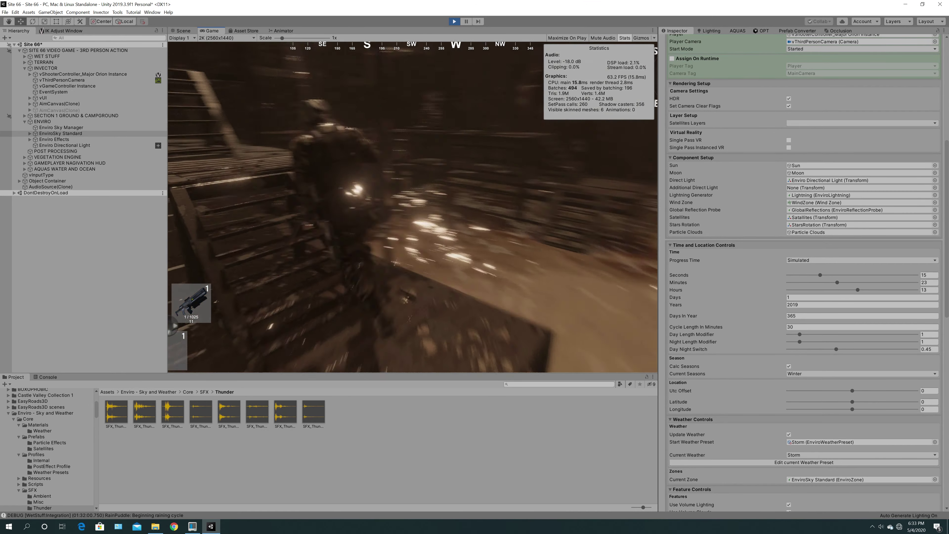
key(w)
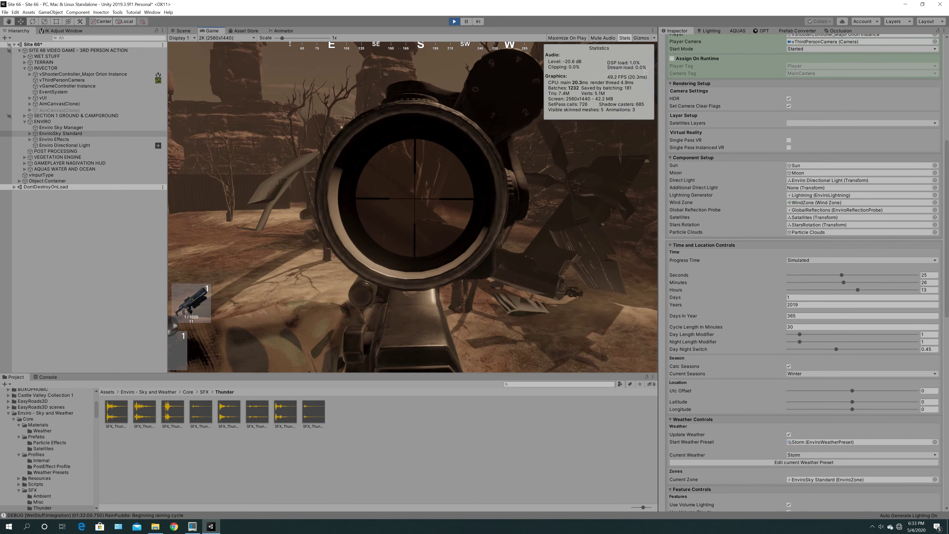
click(414, 199)
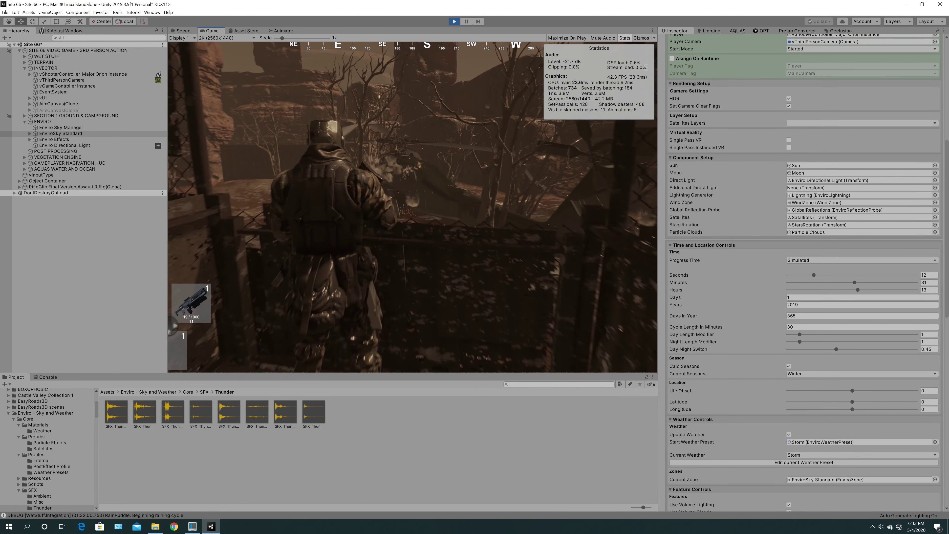
Run the soldier through the yard by the silos and green containers, and across the wet ground beside the wreckage
key(w)
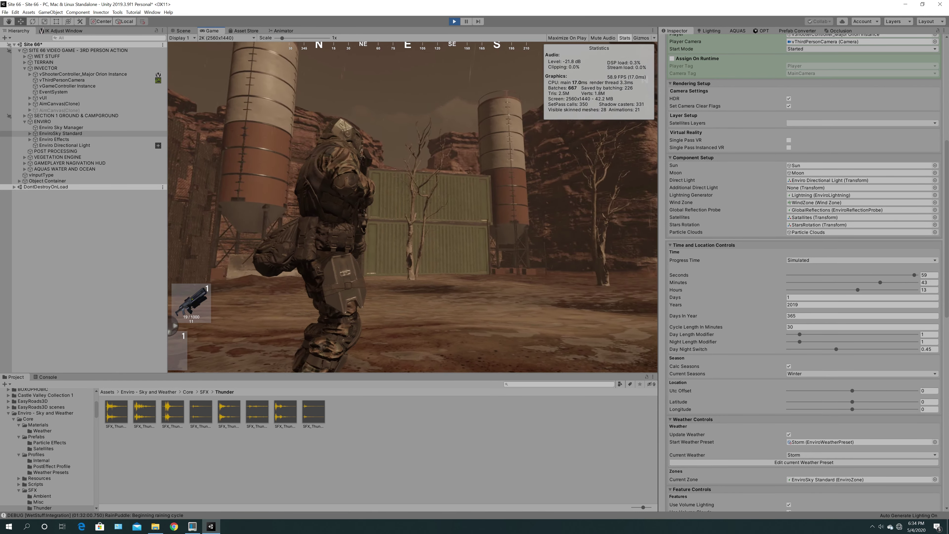
key(w)
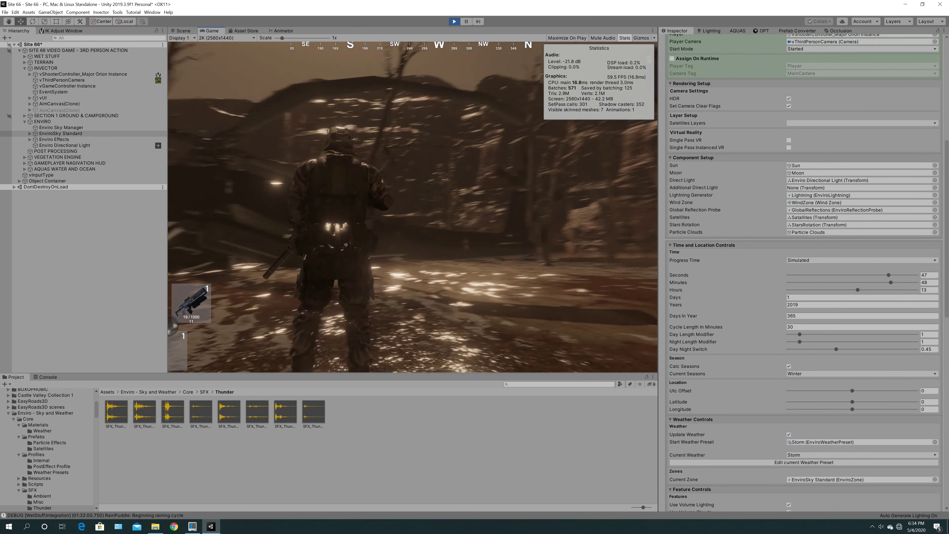
key(w)
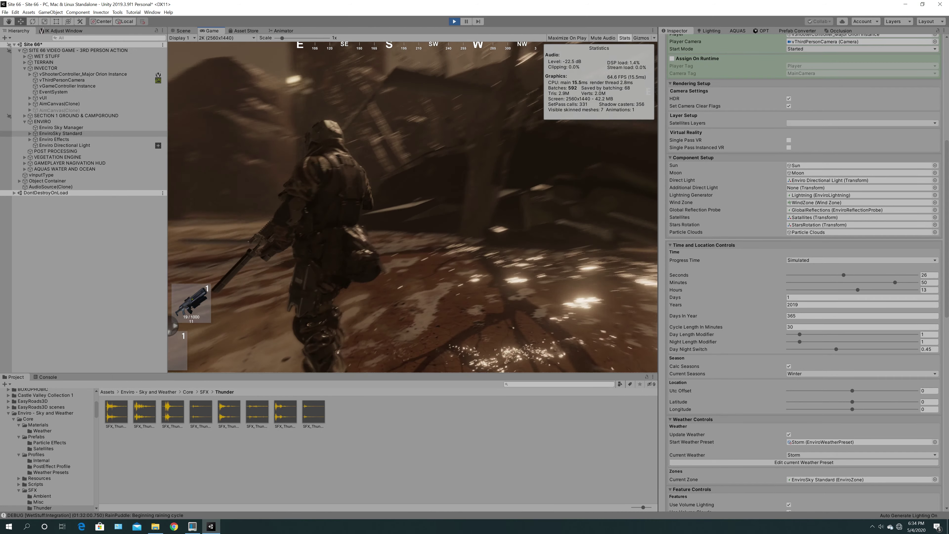
key(s)
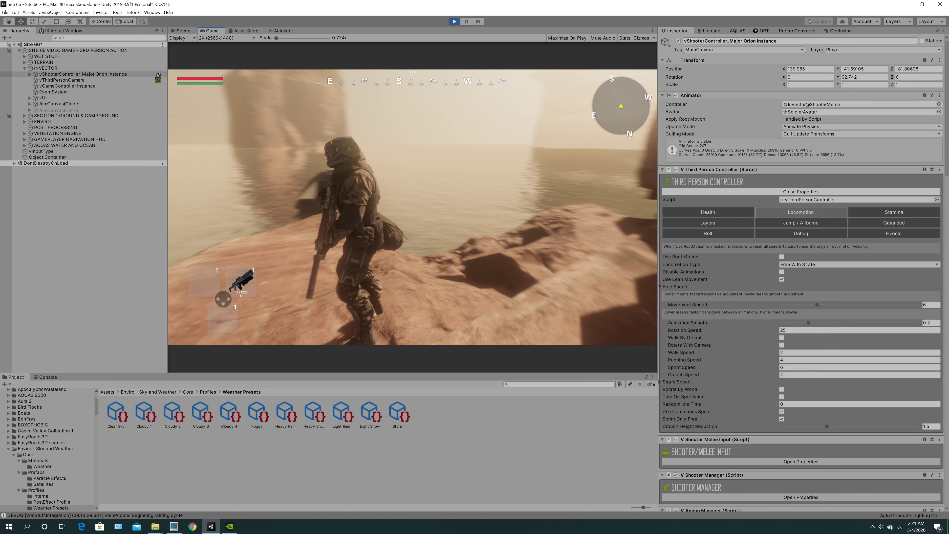
Walk the soldier along the rocky shoreline beside the water and turn toward the cliffs in the west
key(w)
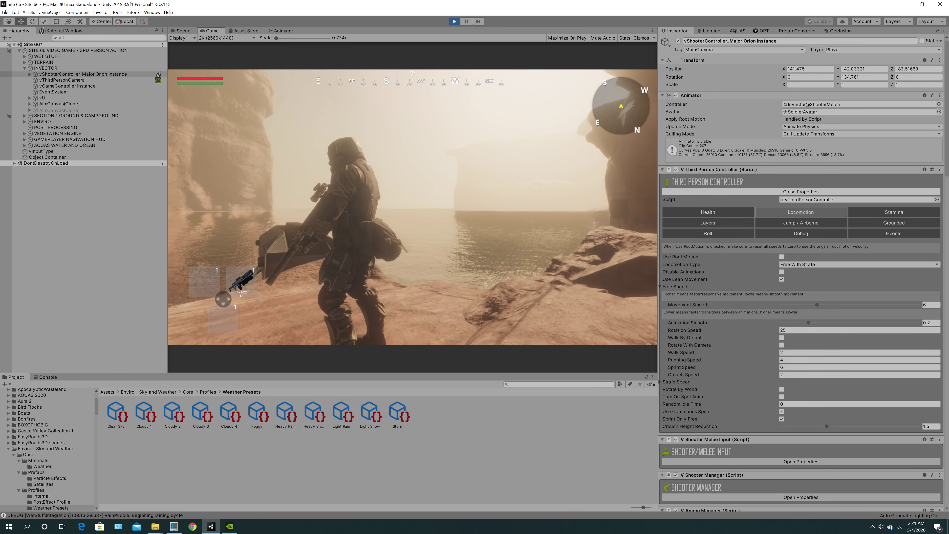
key(w)
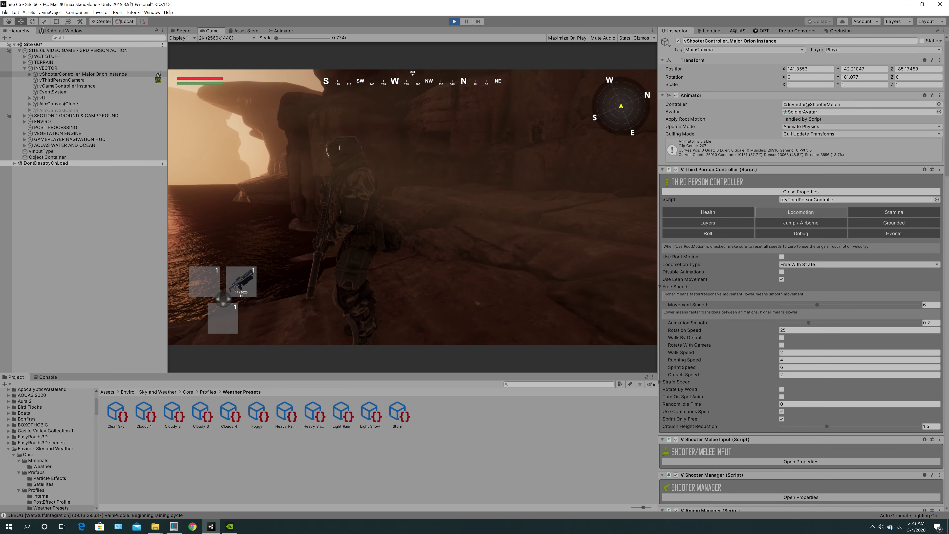
key(a)
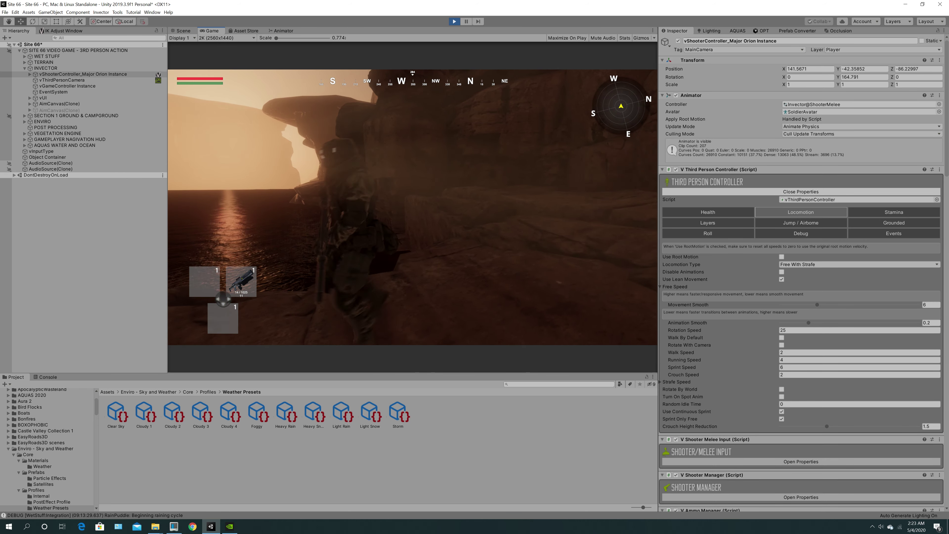